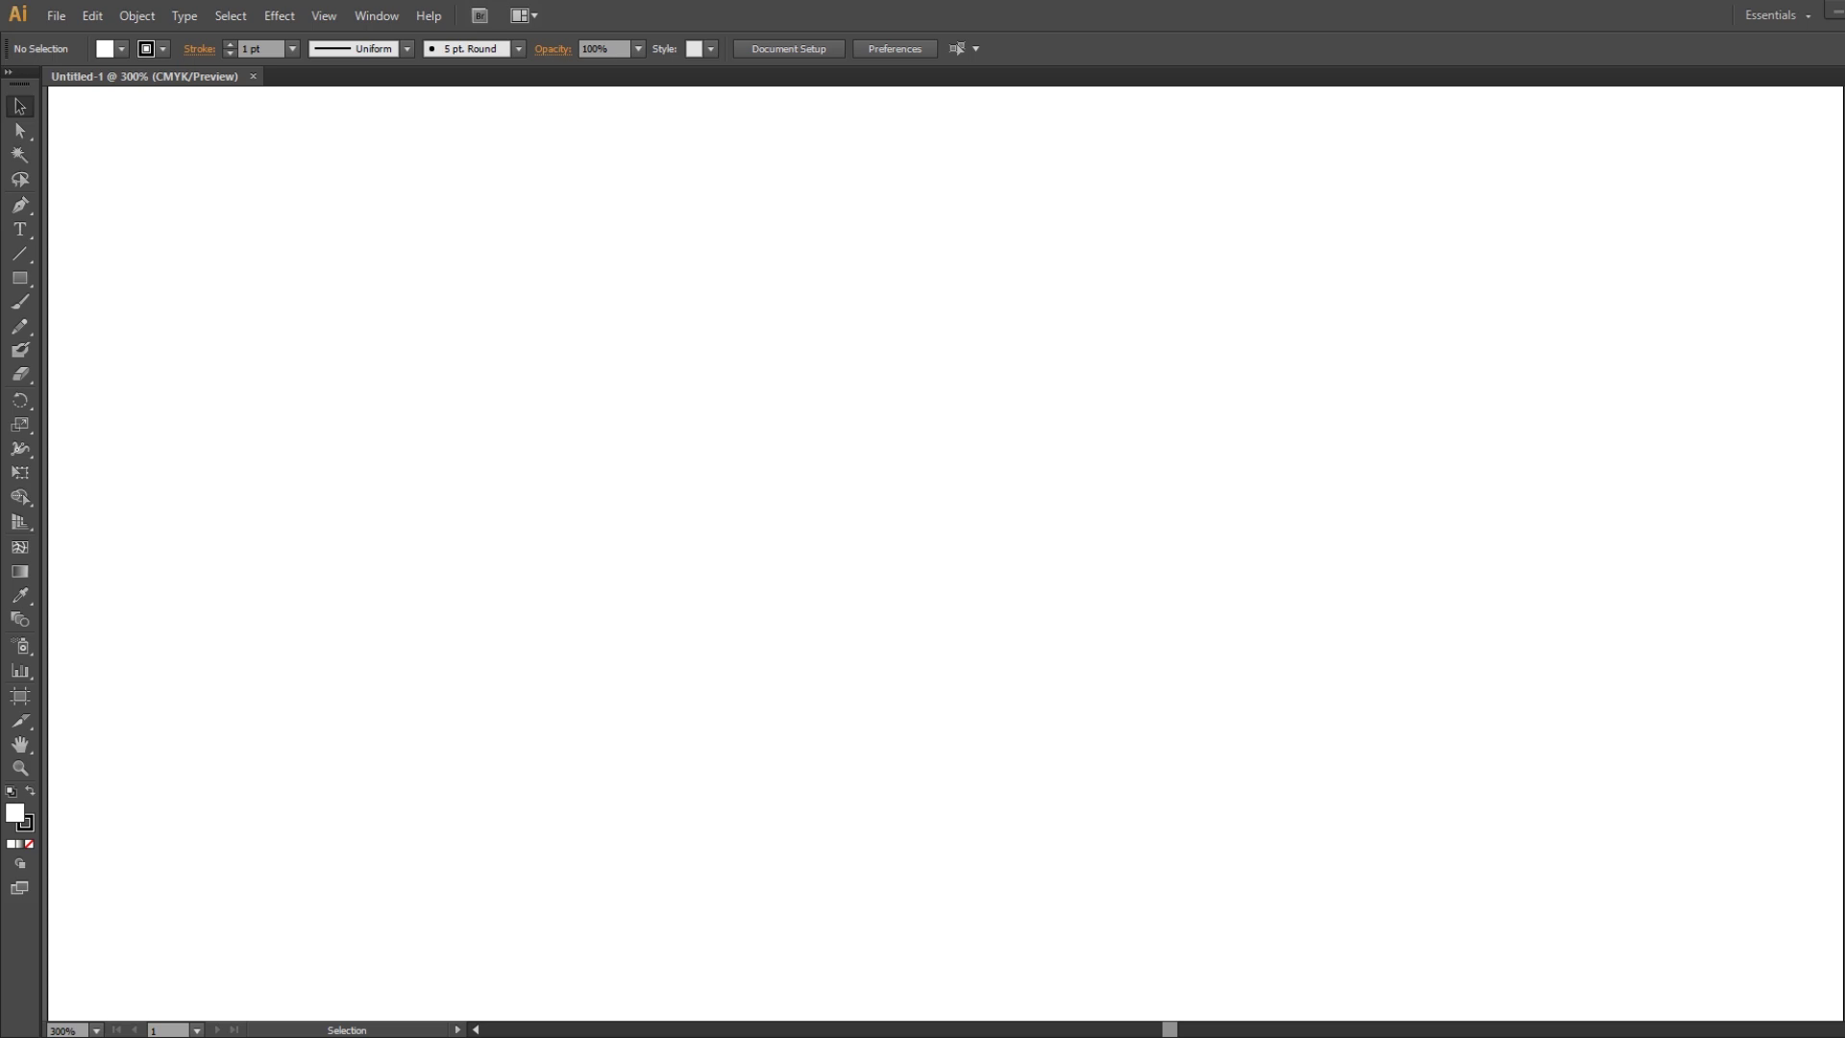
Pick the Paintbrush, set a 0.25 pt stroke weight, and undo both trial strokes.
click(22, 302)
mouse_move(851, 401)
mouse_down()
mouse_move(848, 421)
mouse_move(934, 433)
mouse_up()
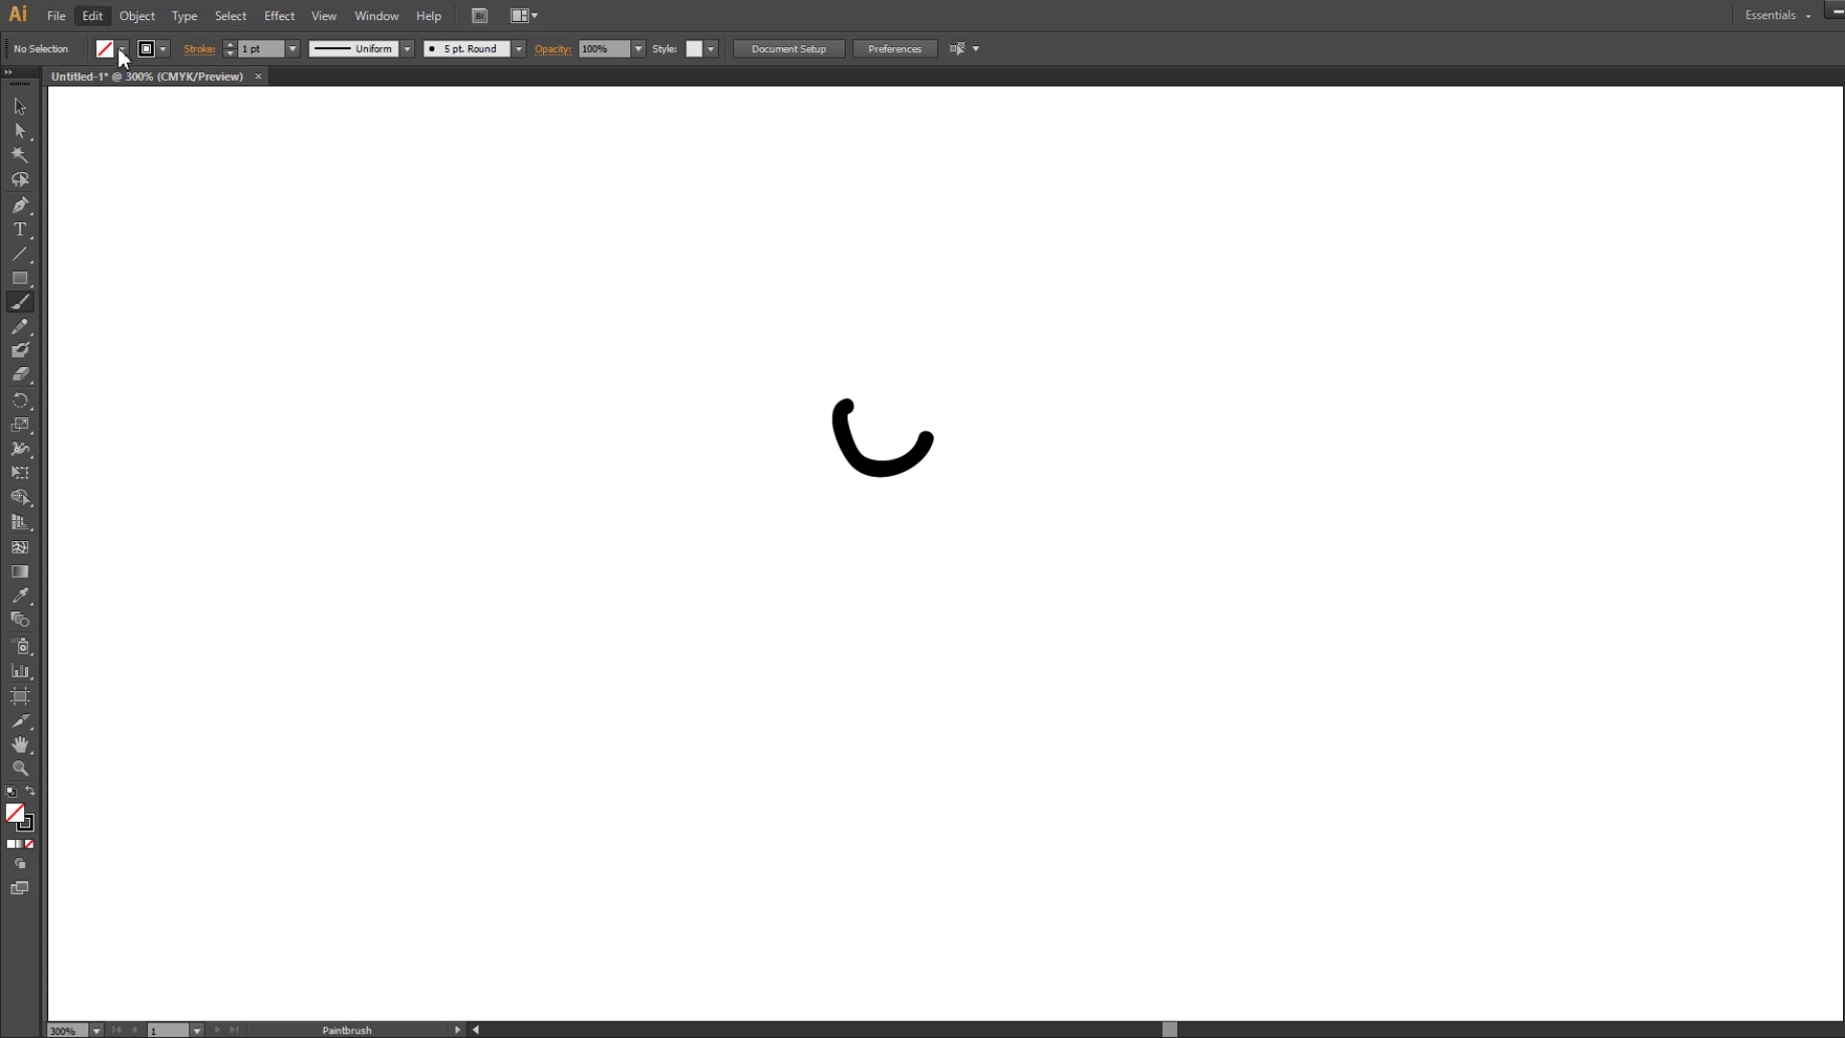
key(ctrl+z)
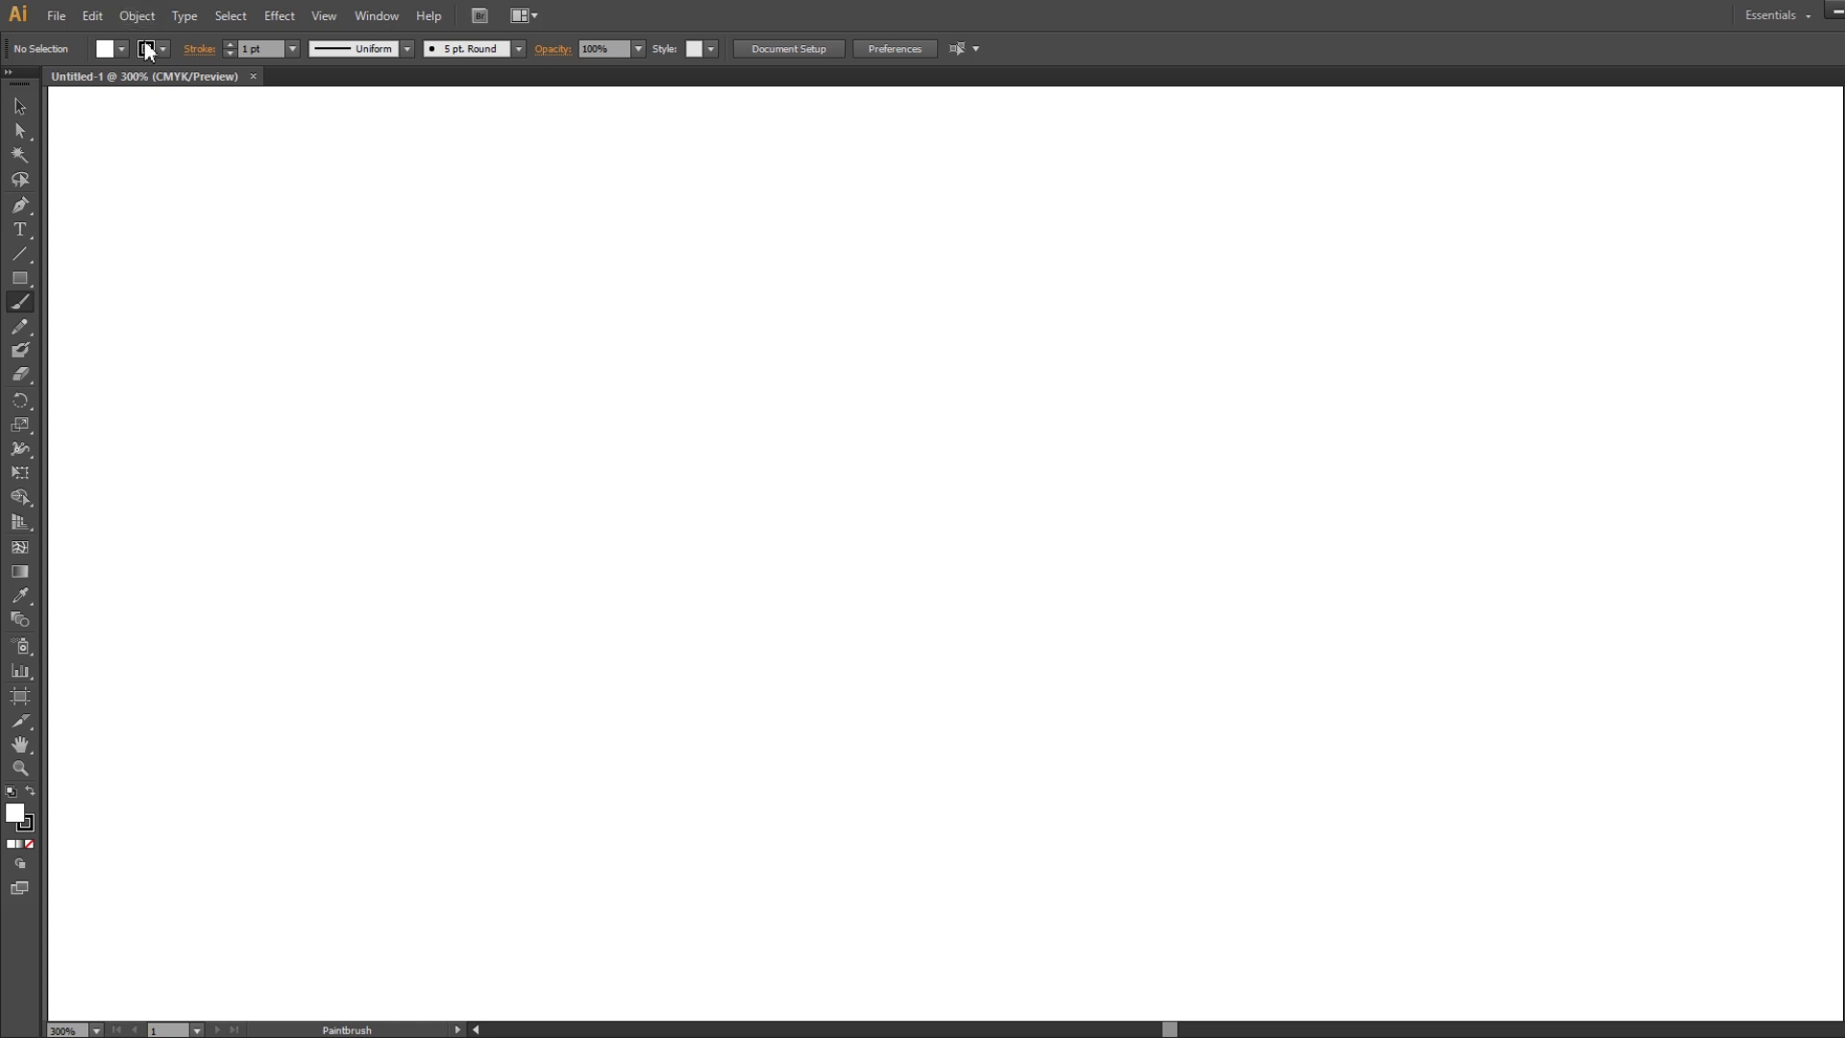
click(295, 49)
click(302, 79)
drag(461, 219, 559, 327)
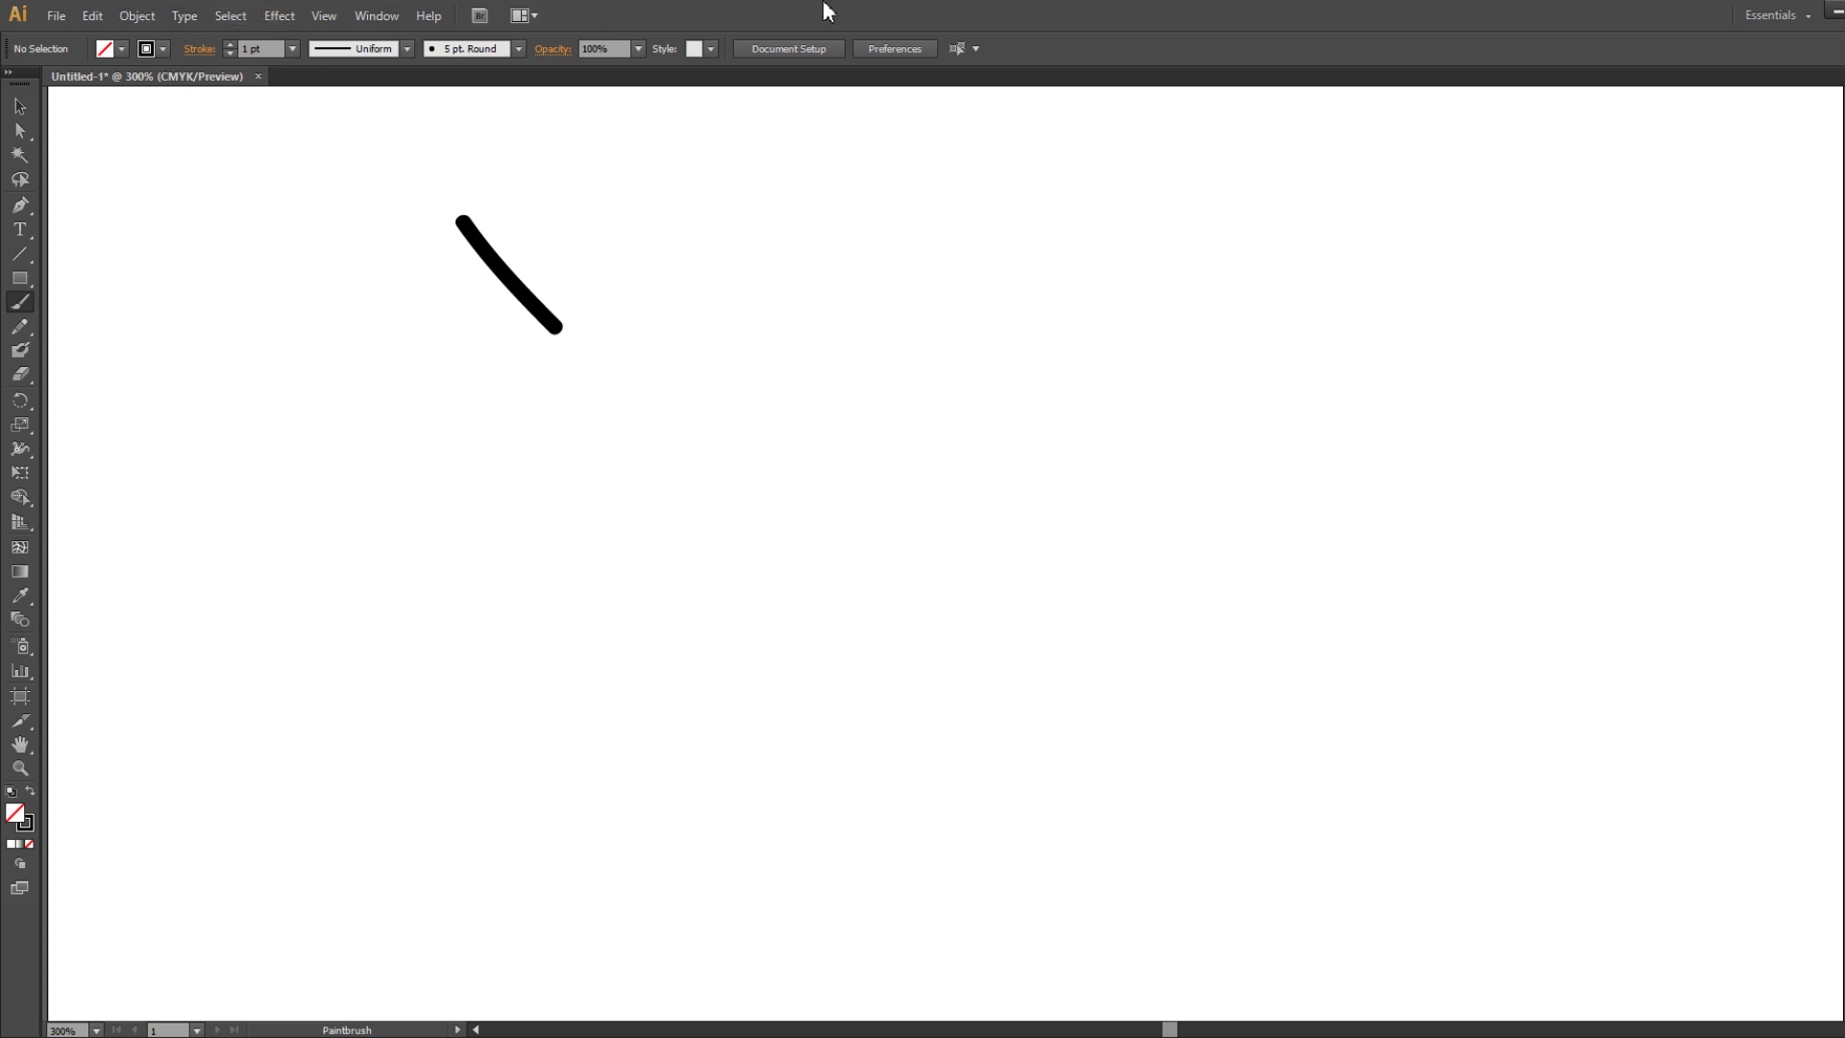
key(ctrl+z)
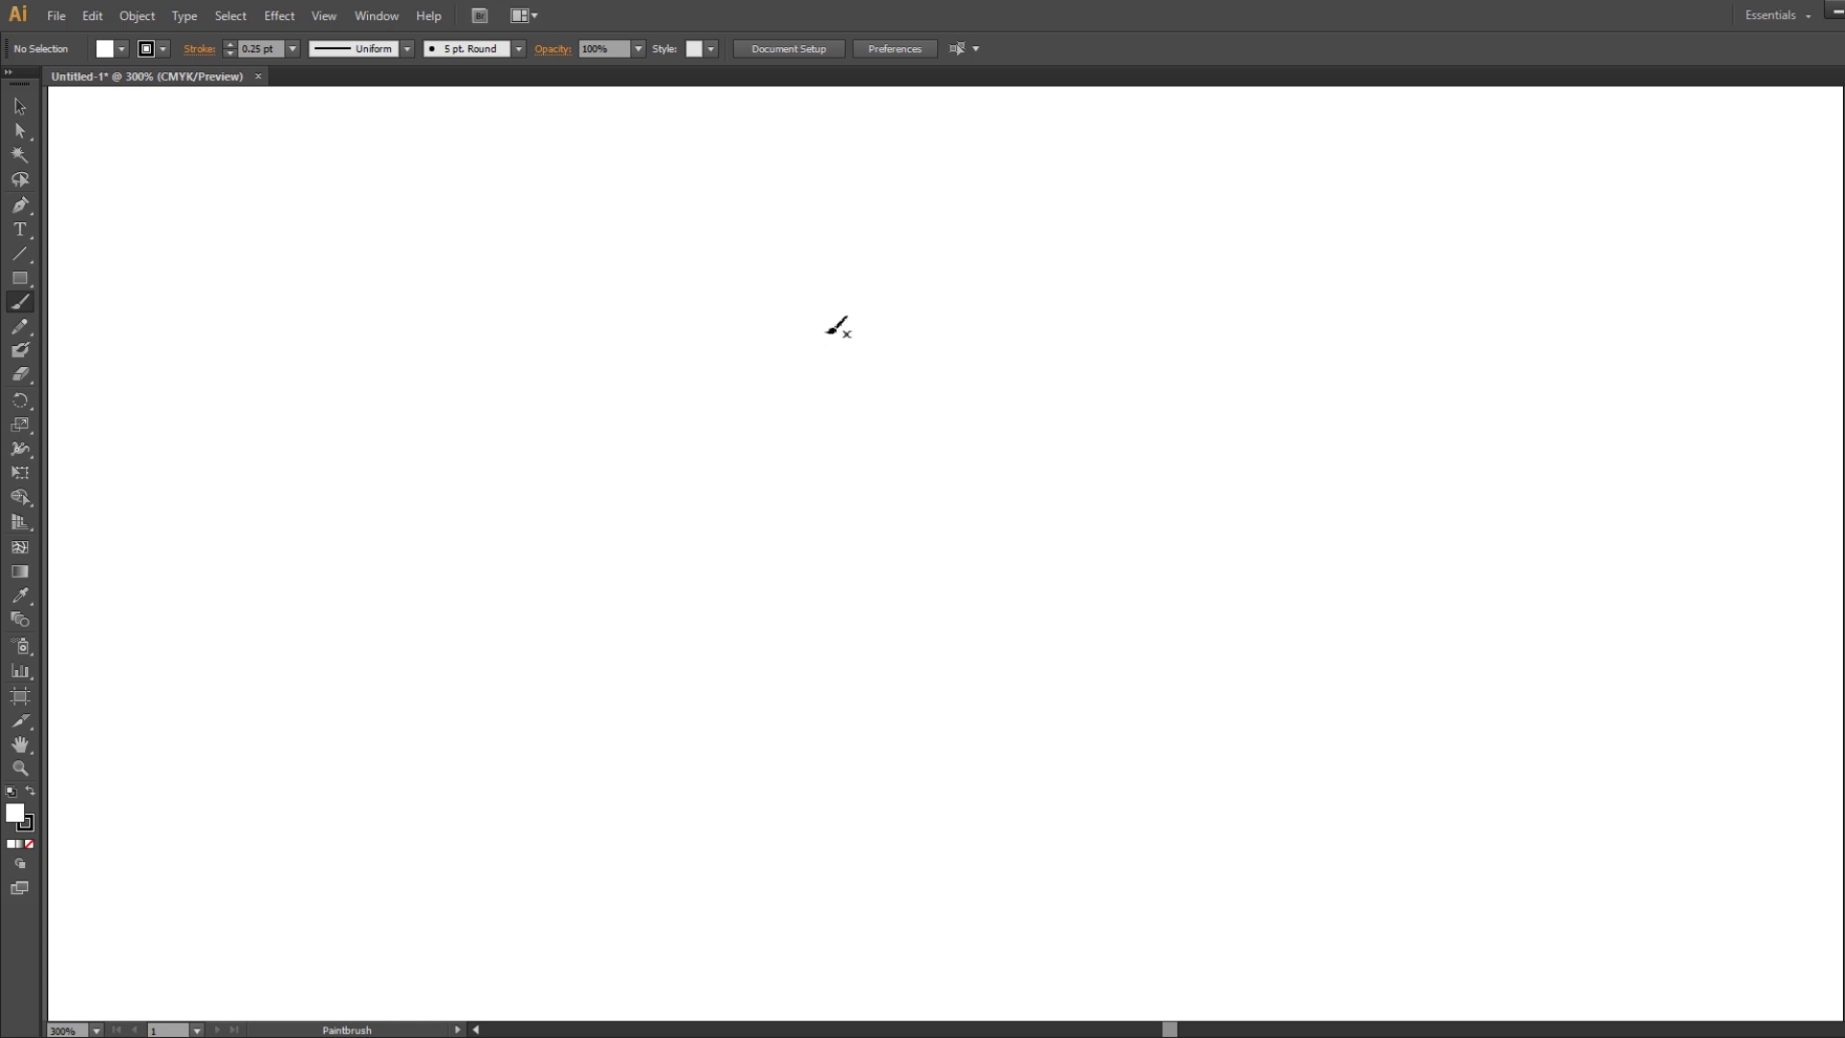
Paint the round face outline and the hair down the left side, undoing rough strokes.
mouse_move(806, 327)
mouse_down()
mouse_move(832, 409)
mouse_move(977, 378)
mouse_up()
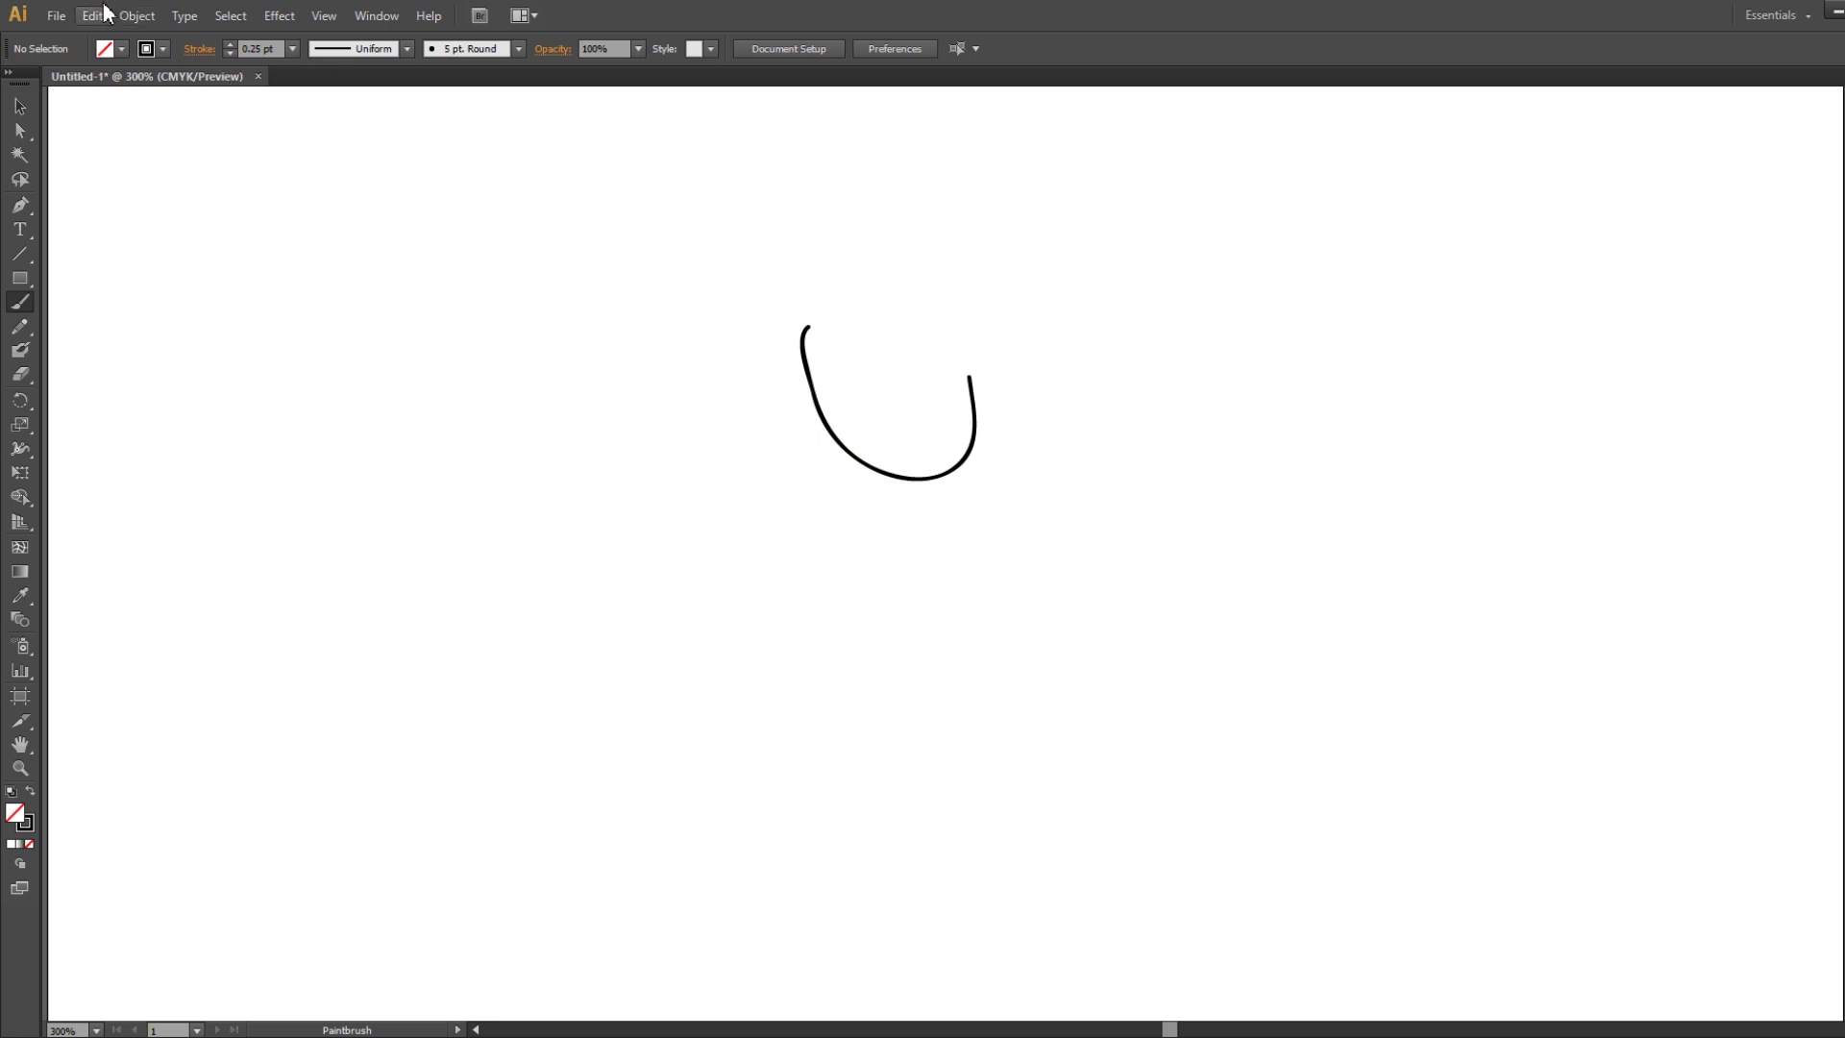
key(ctrl+z)
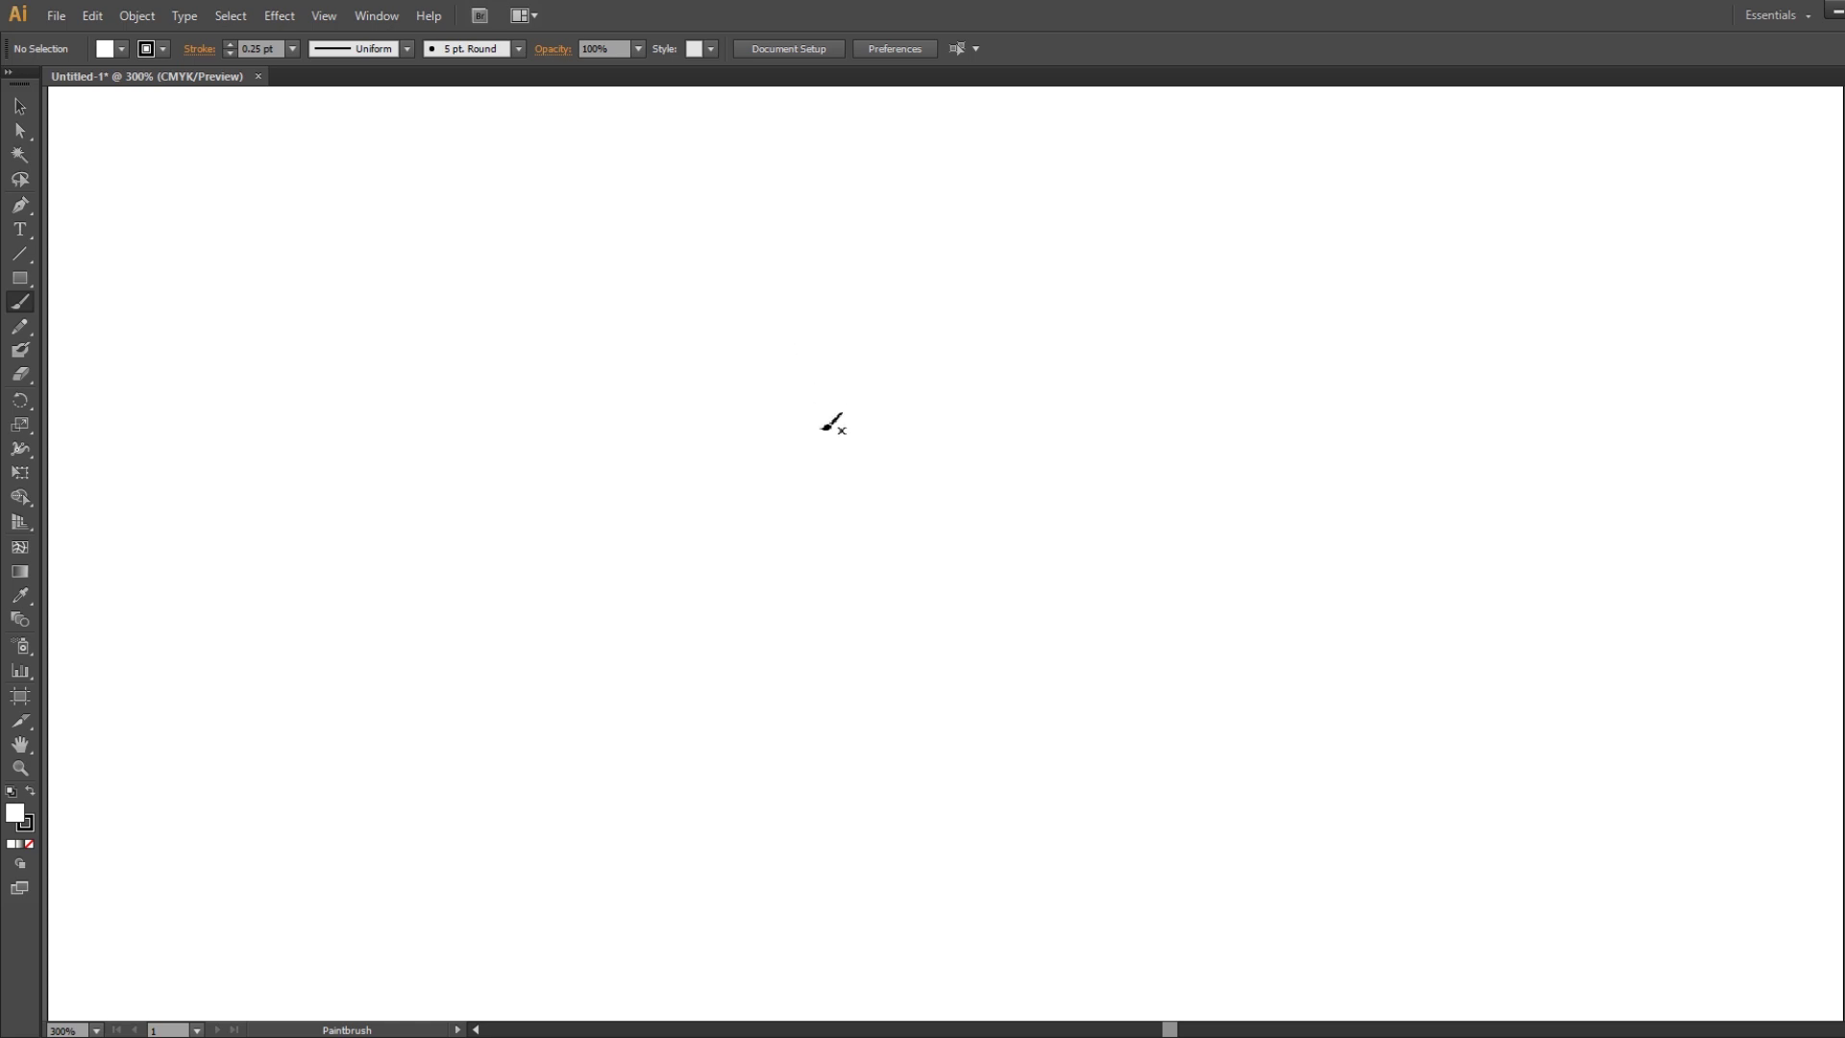
mouse_move(882, 381)
mouse_down()
mouse_move(963, 397)
mouse_move(898, 380)
mouse_up()
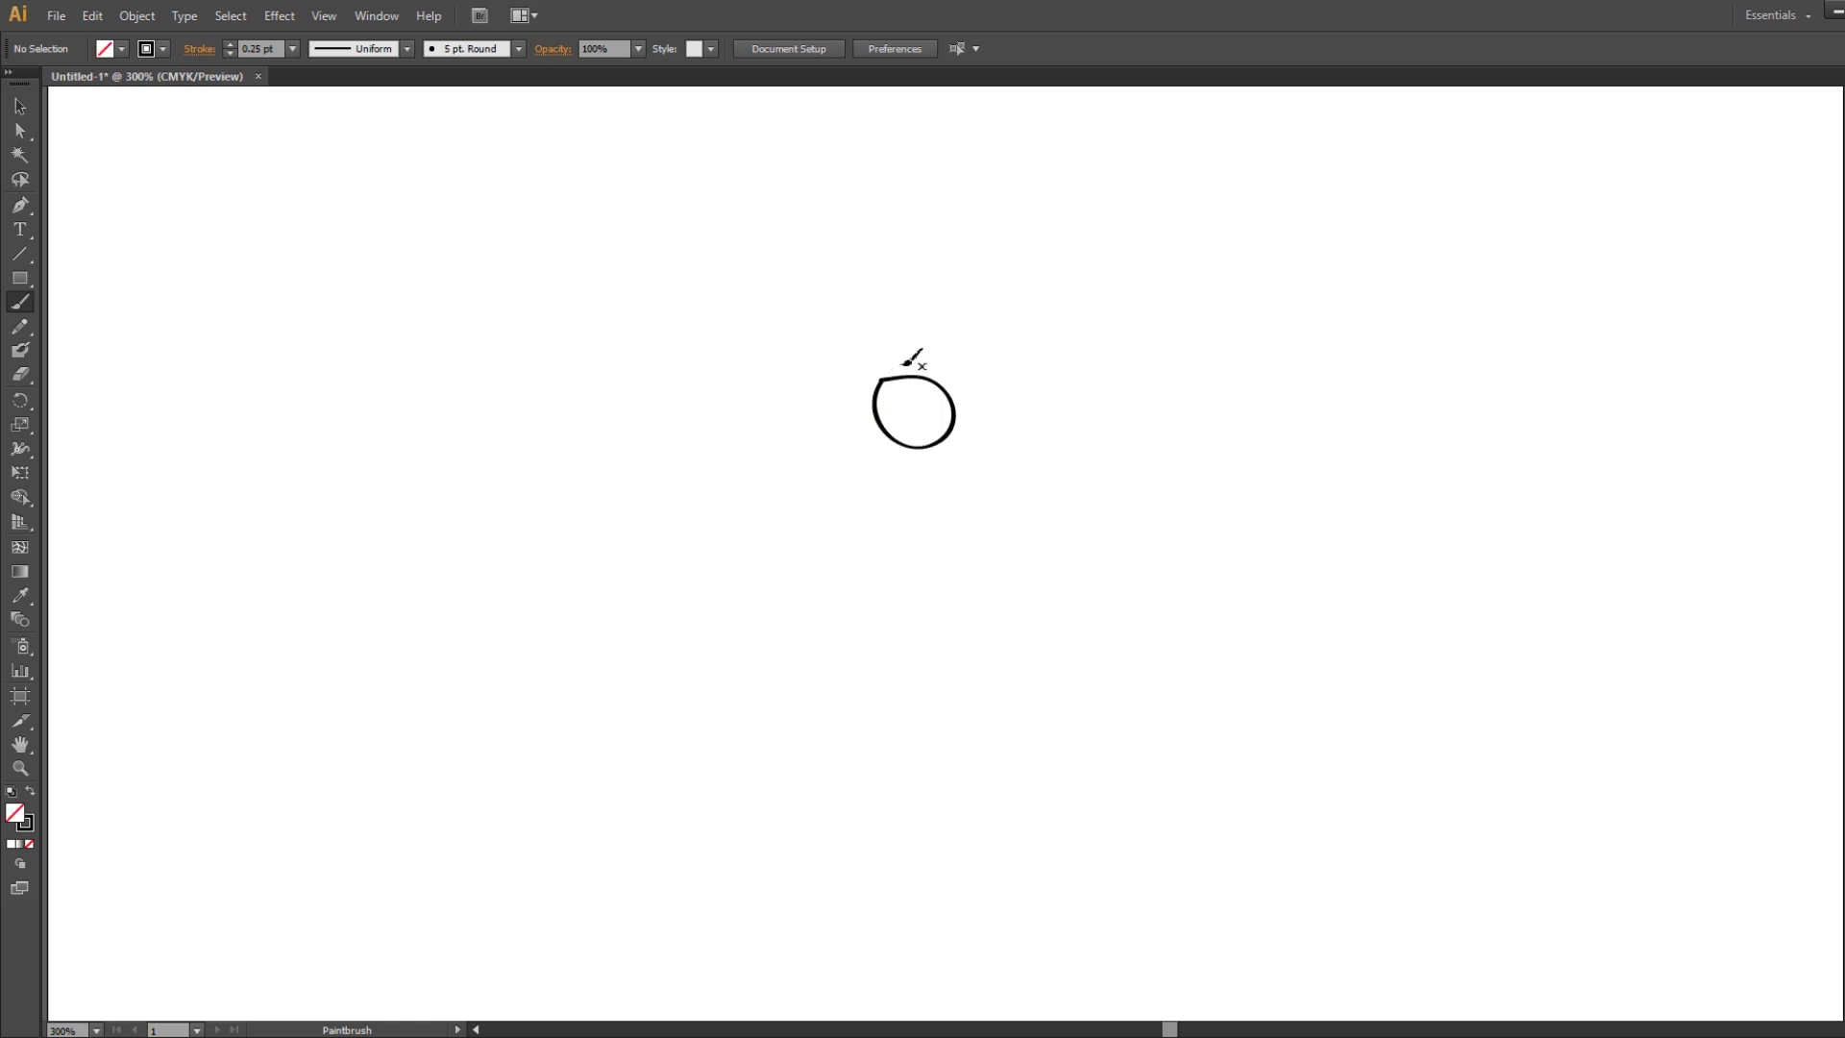
drag(902, 354, 874, 475)
mouse_move(899, 358)
mouse_down()
mouse_move(929, 332)
mouse_move(969, 347)
mouse_move(922, 351)
mouse_move(989, 479)
mouse_up()
key(ctrl+z)
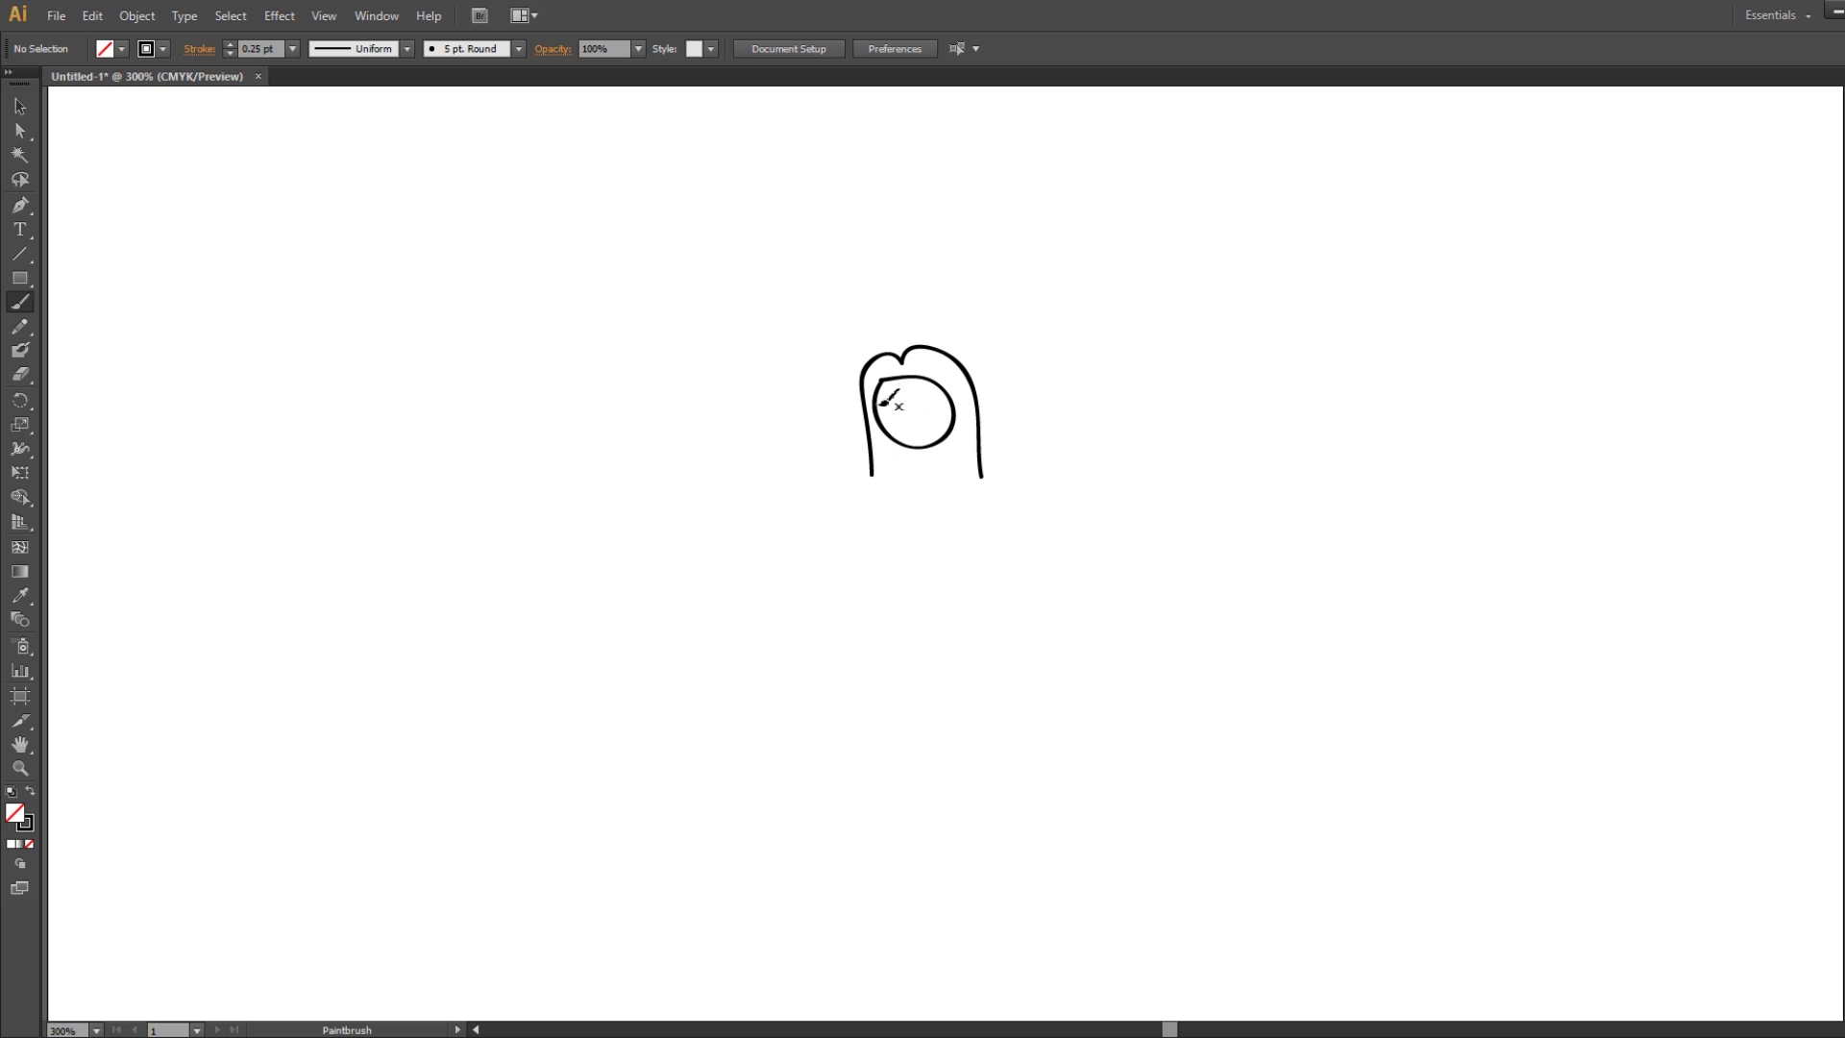
Draw the wavy fringe across the face and erase the stray mark inside the head.
drag(879, 396, 954, 384)
click(20, 375)
drag(922, 377, 925, 372)
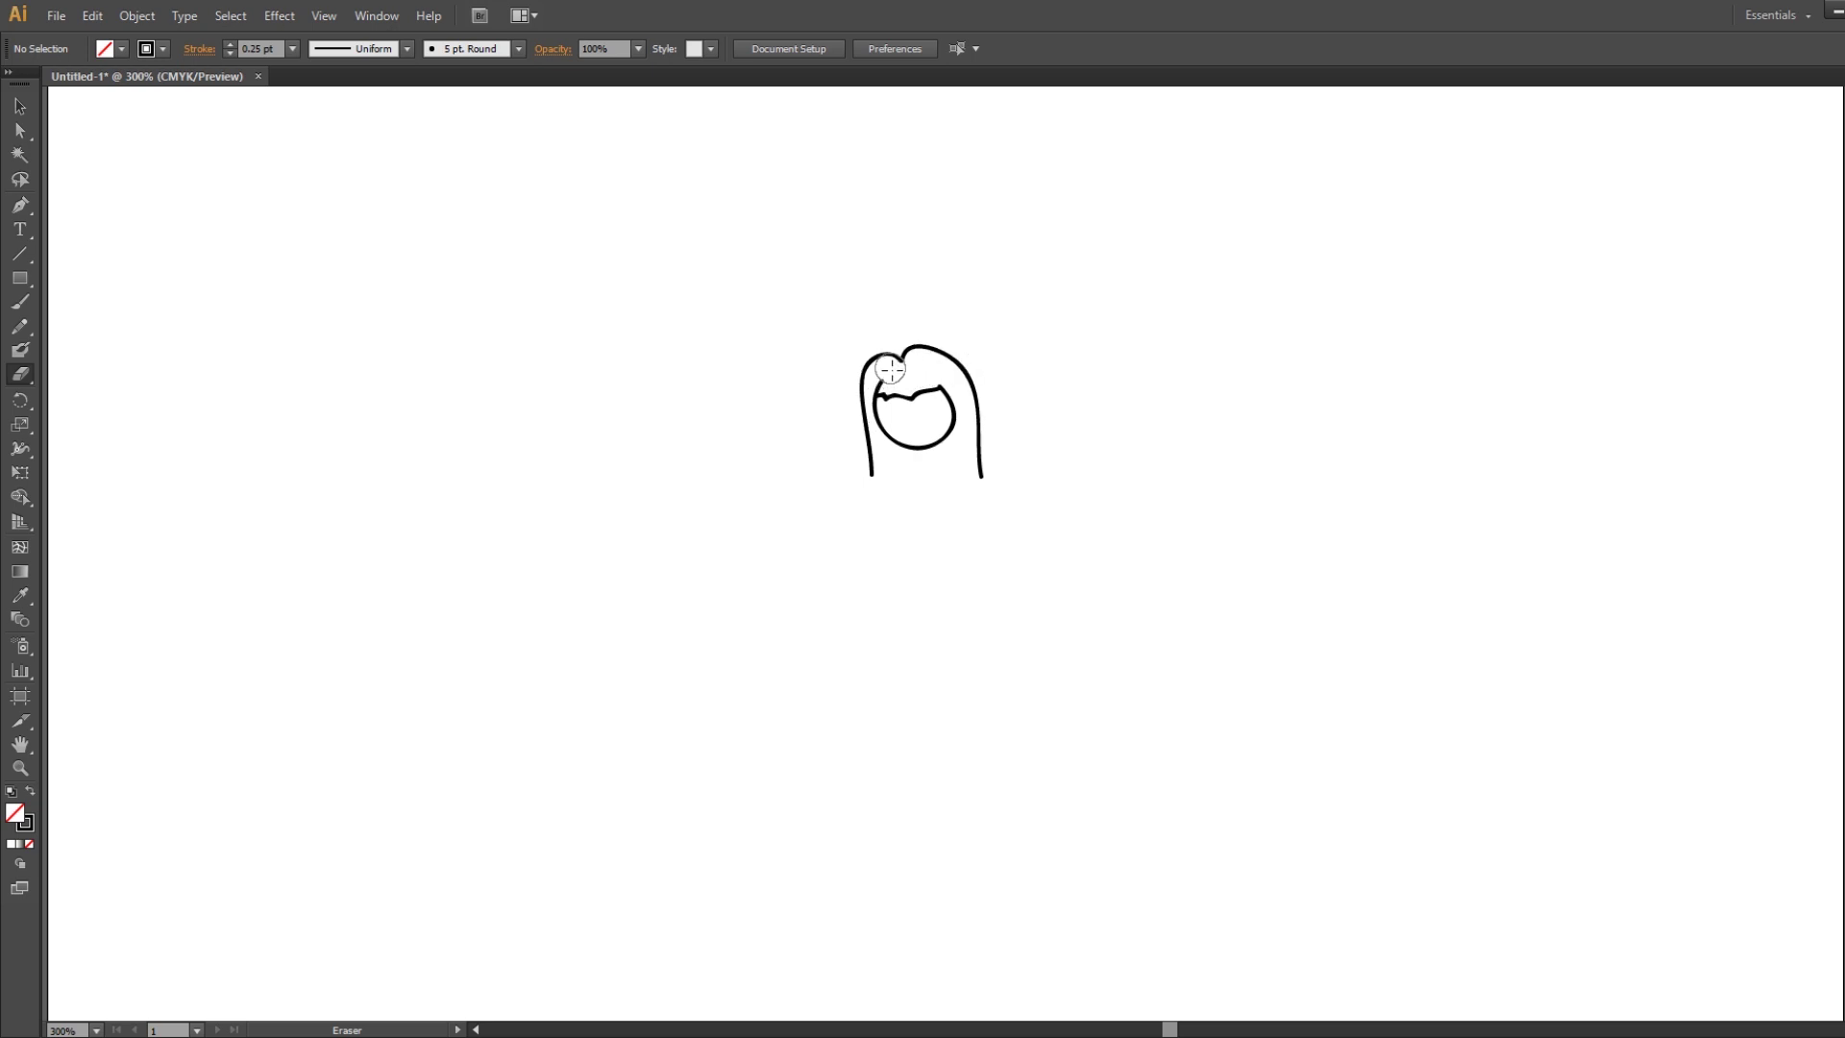
Back on the Paintbrush (B), paint a looped eye inside the face.
key(b)
click(896, 416)
drag(897, 416, 943, 409)
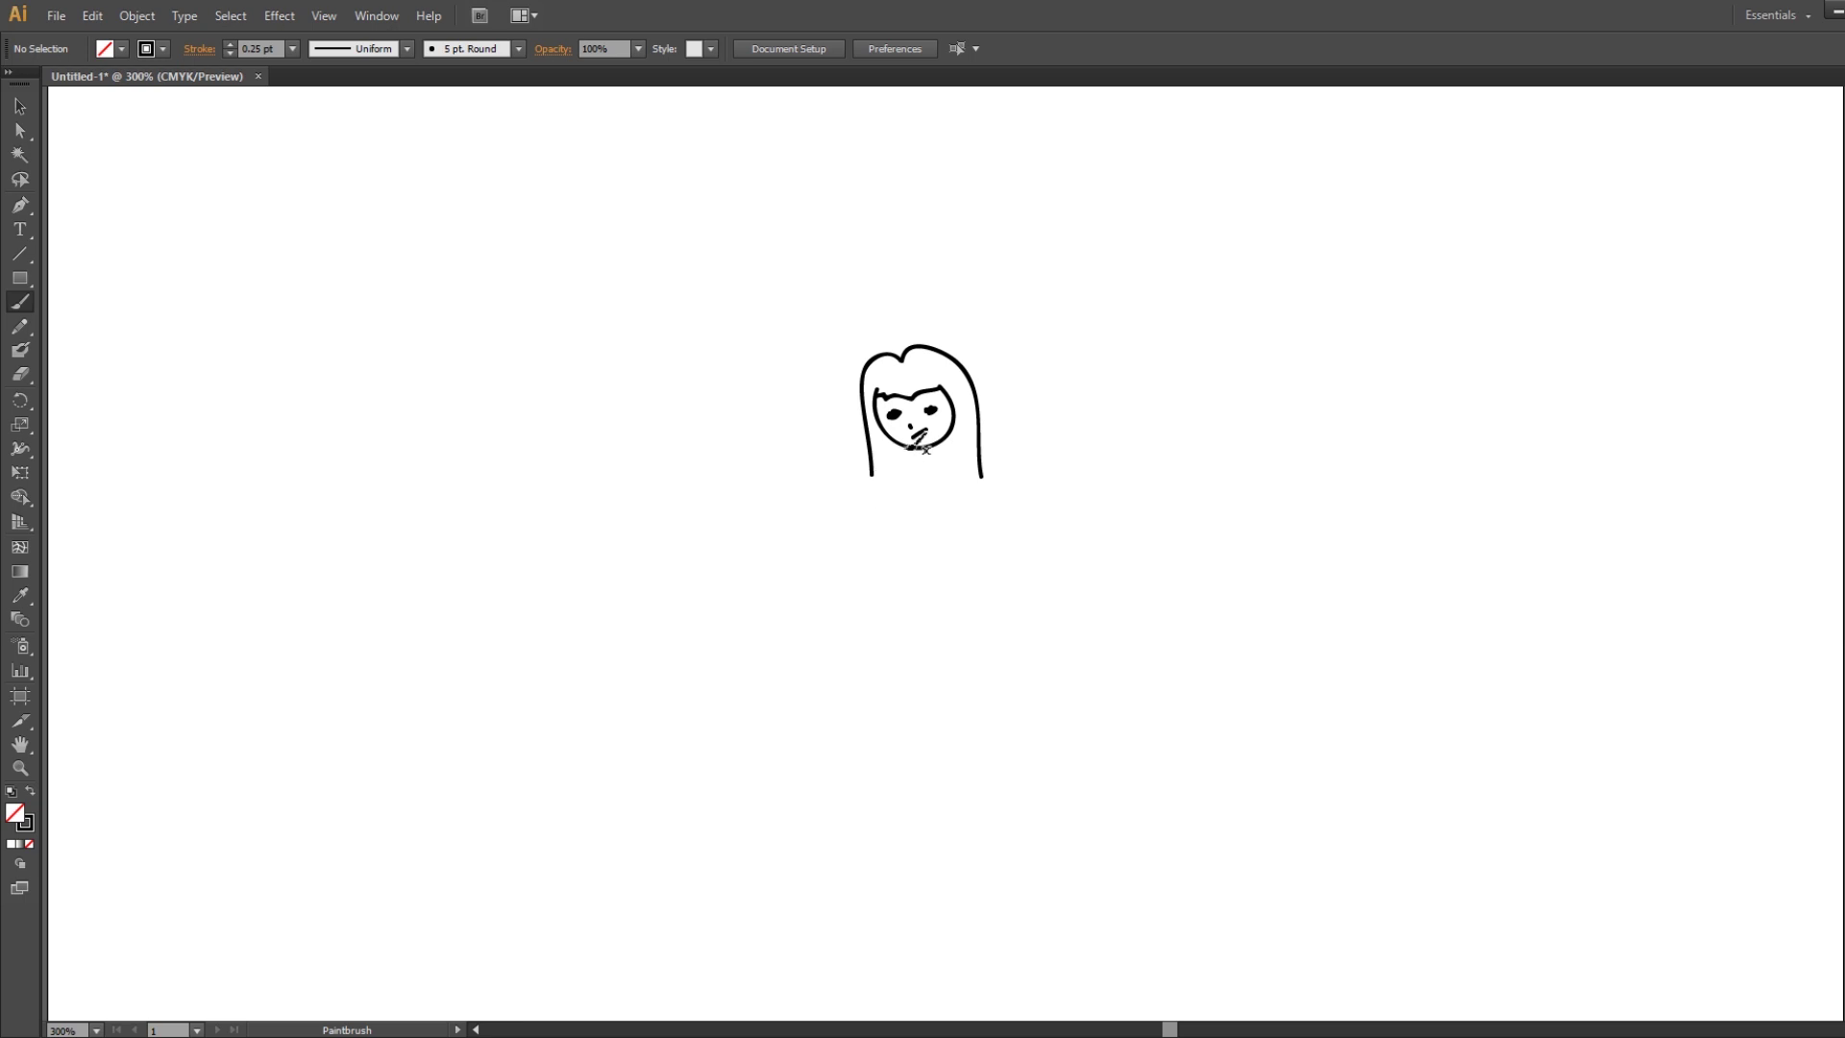
Draw the neck below the chin and both shoulder lines, redrawing the right one.
drag(905, 438, 900, 472)
drag(902, 468, 847, 545)
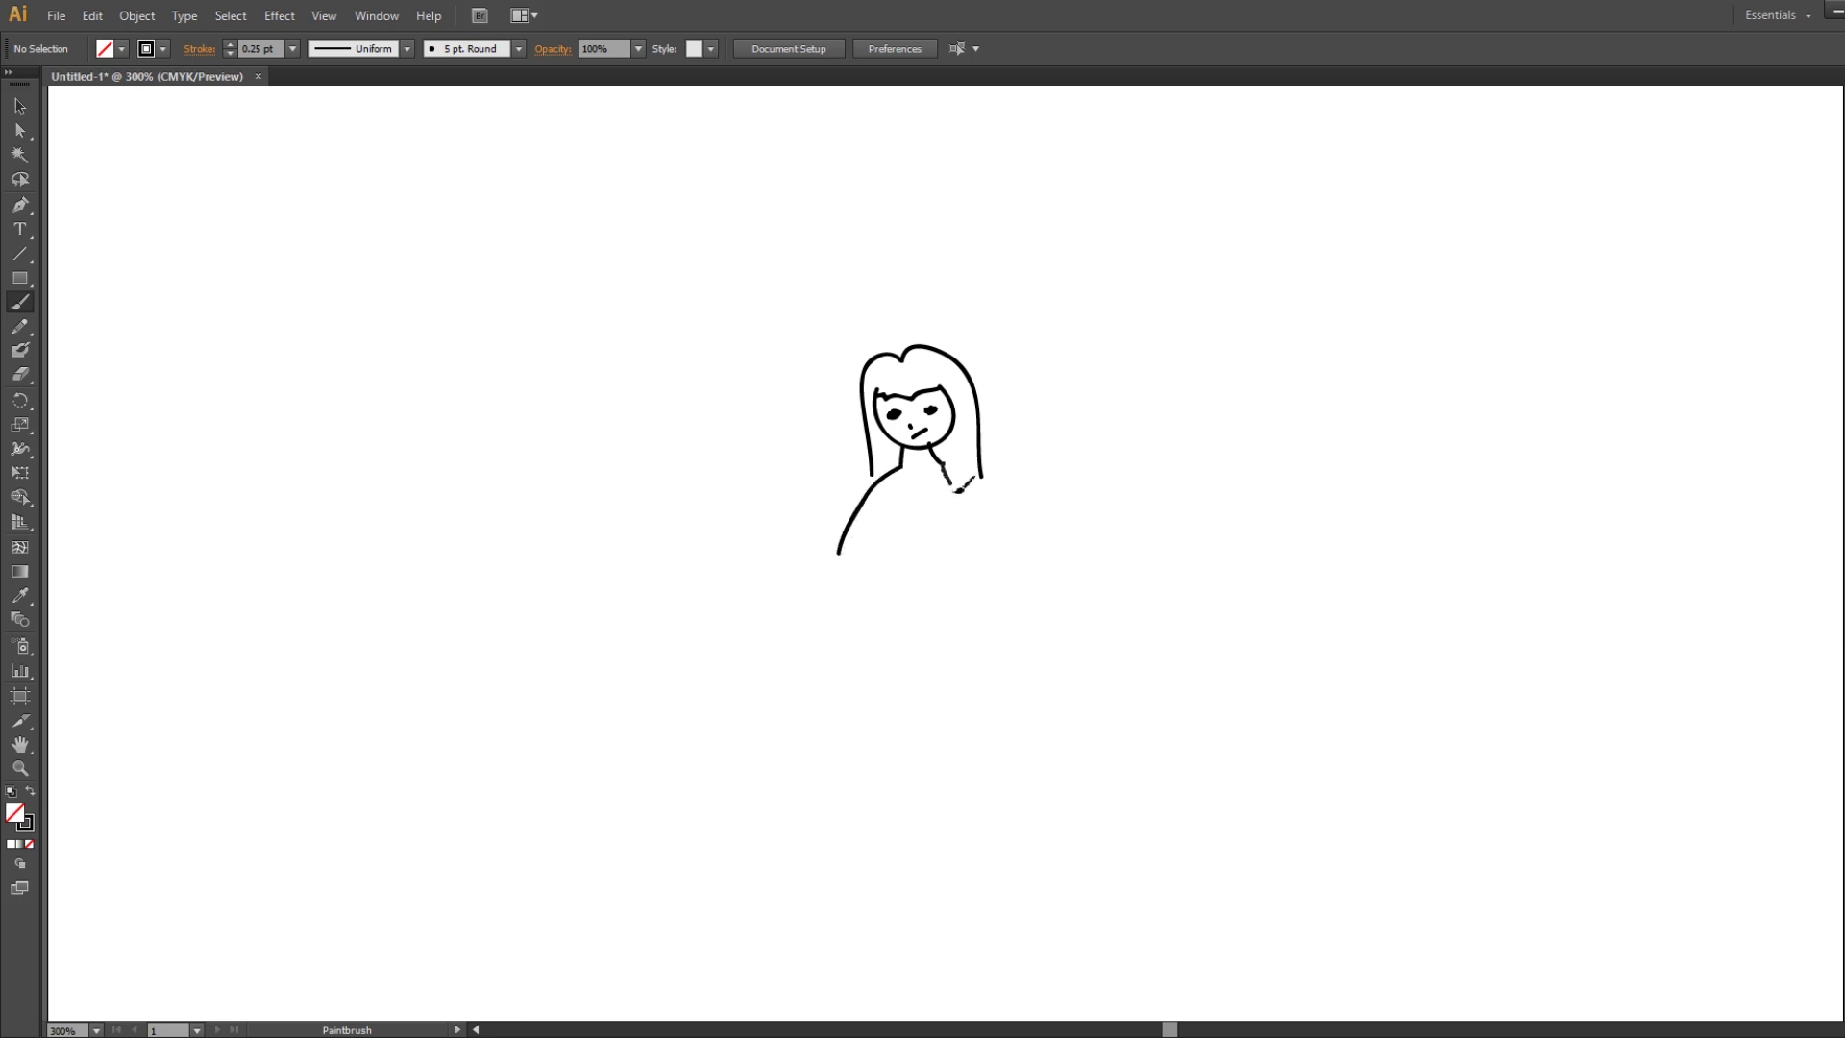
drag(947, 465, 970, 560)
key(ctrl+z)
drag(962, 474, 989, 536)
key(ctrl+z)
drag(947, 459, 986, 568)
Try and undo several chest strokes, then add a horizontal shoulder line left of the neck.
drag(911, 488, 891, 528)
key(ctrl+z)
drag(926, 475, 865, 566)
key(ctrl+z)
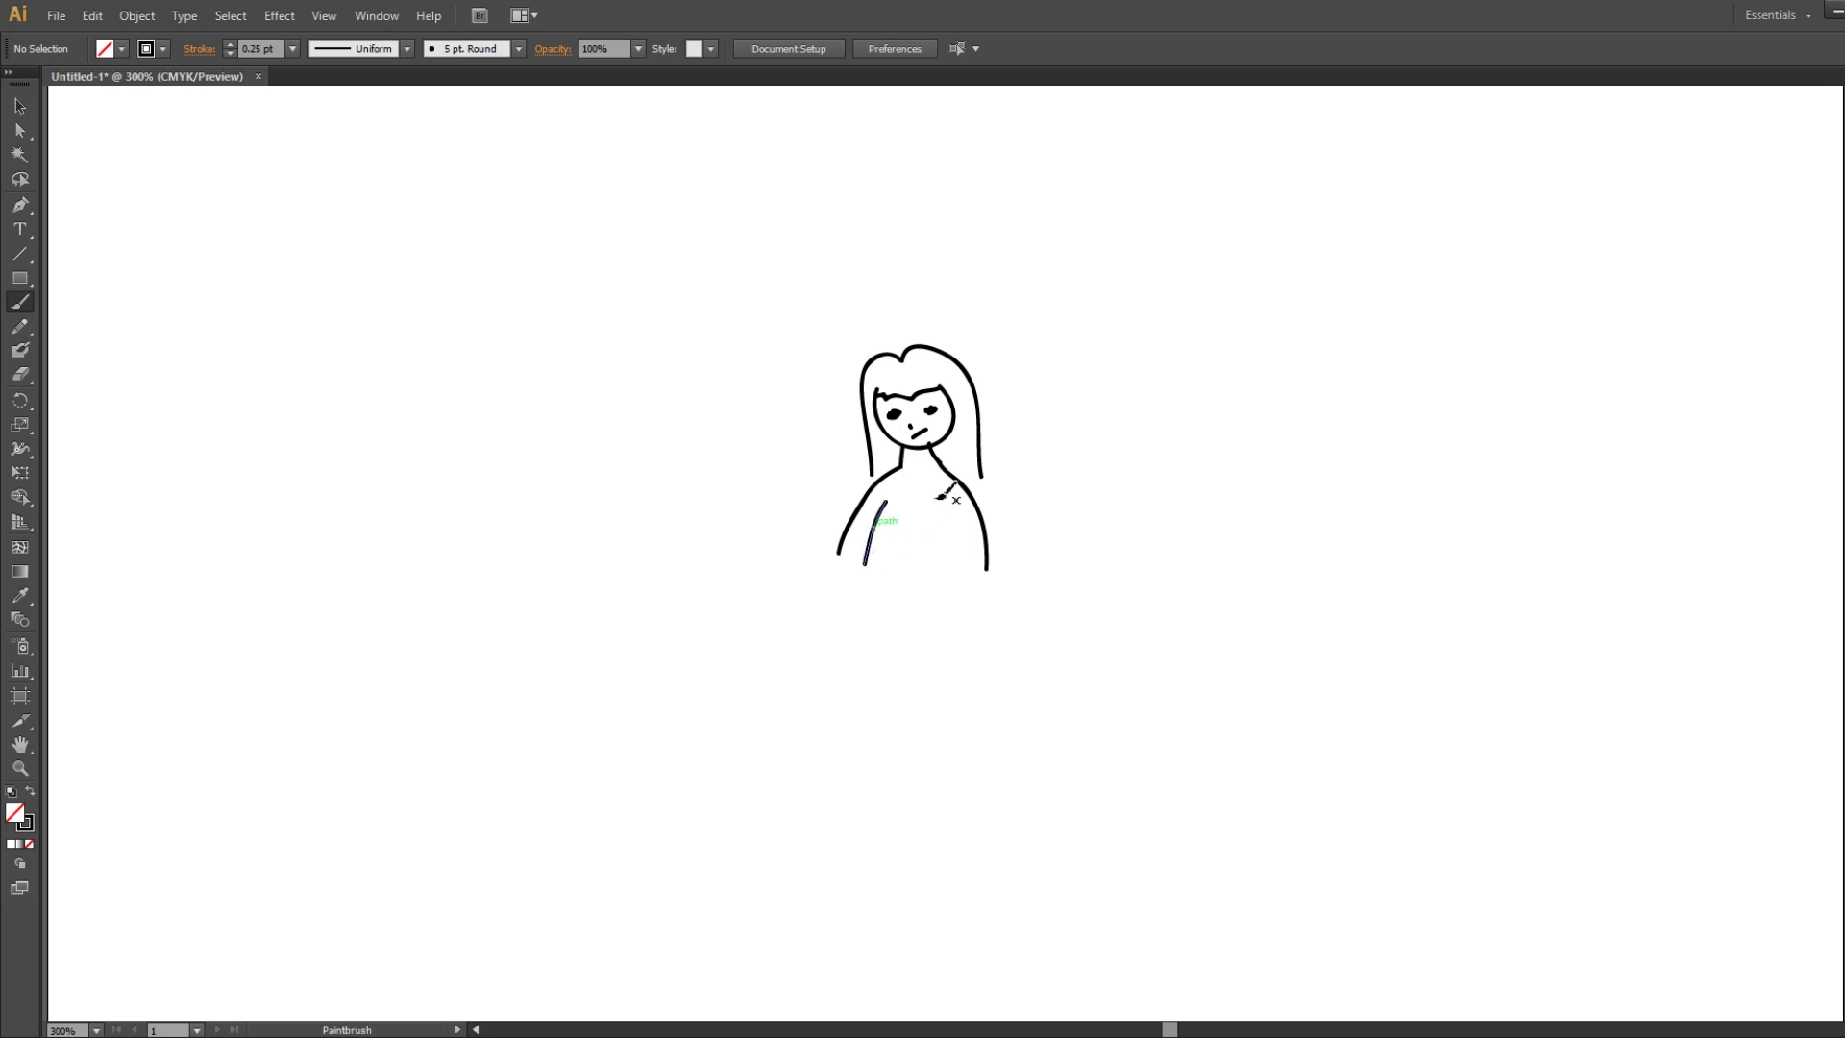
drag(943, 499, 971, 568)
key(ctrl+z)
drag(889, 506, 903, 563)
key(ctrl+z)
key(ctrl+z)
key(ctrl+z)
key(ctrl+z)
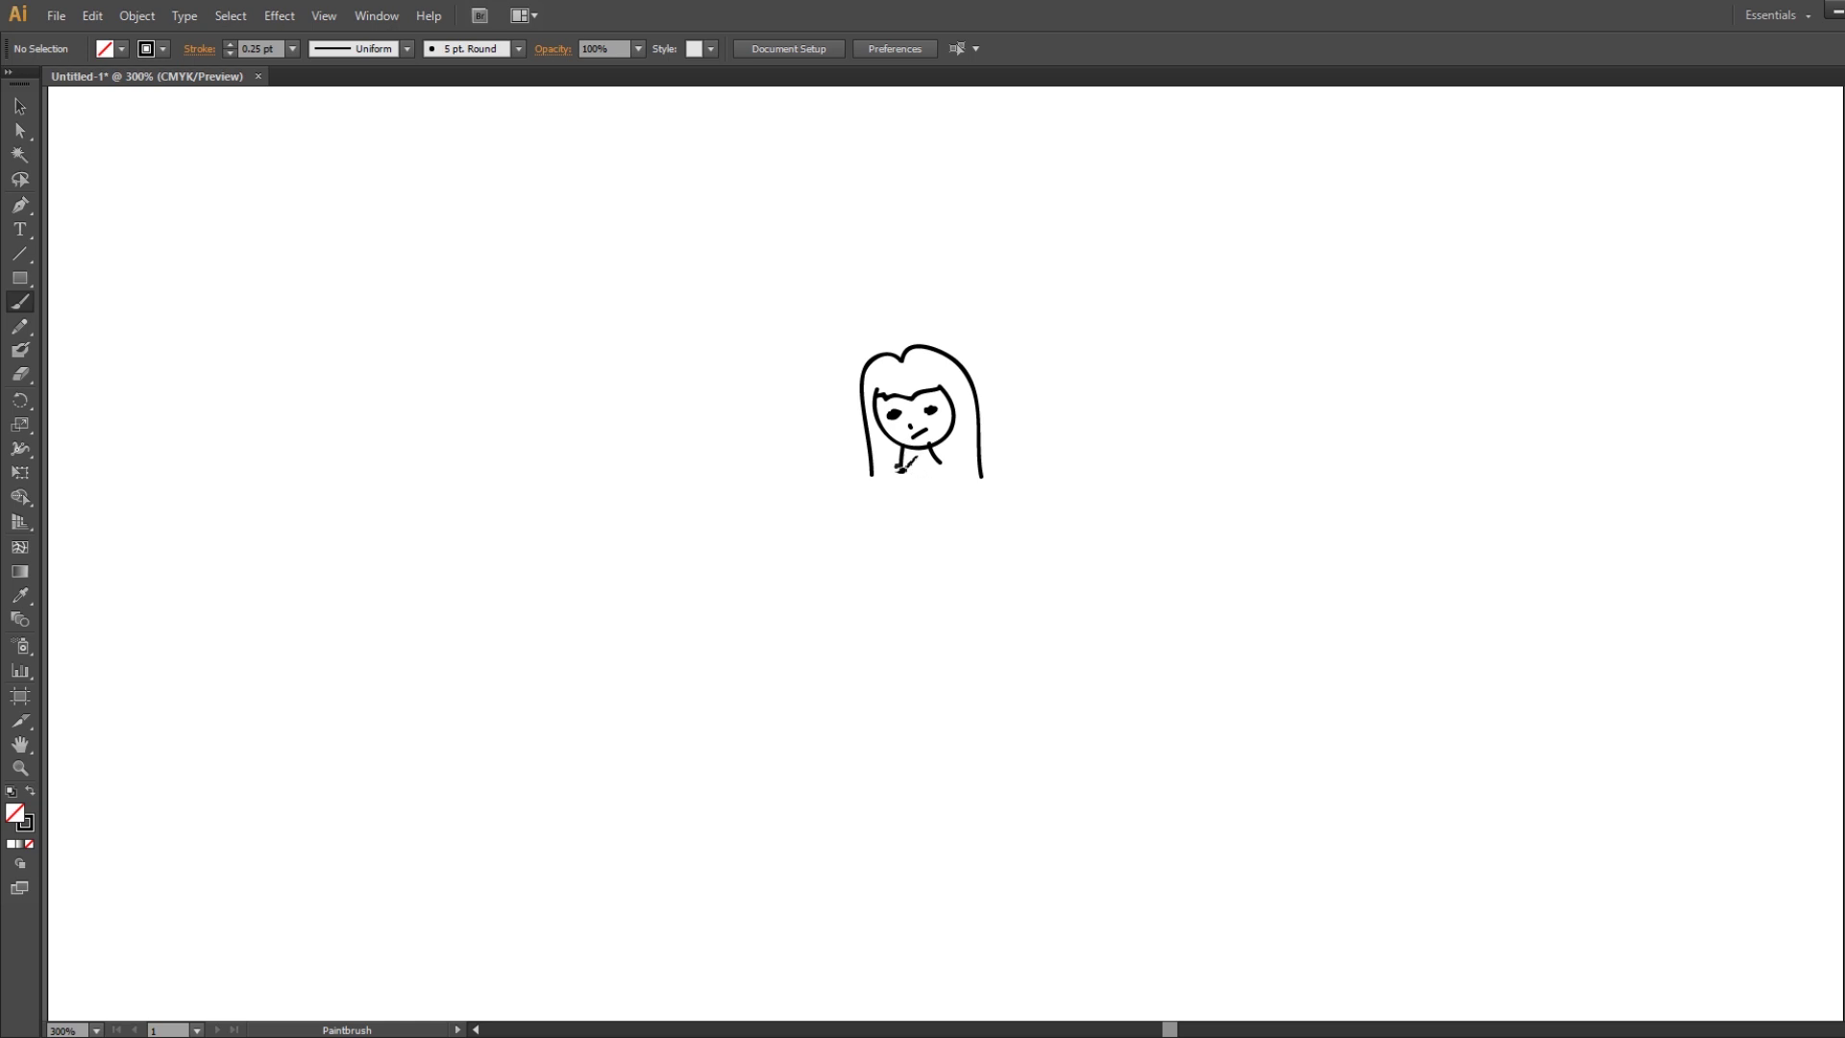
drag(904, 462, 847, 472)
Replace the horizontal shoulder with a sloping left shoulder and a right arm line.
key(ctrl+z)
key(ctrl+z)
drag(852, 490, 817, 570)
drag(963, 462, 1010, 622)
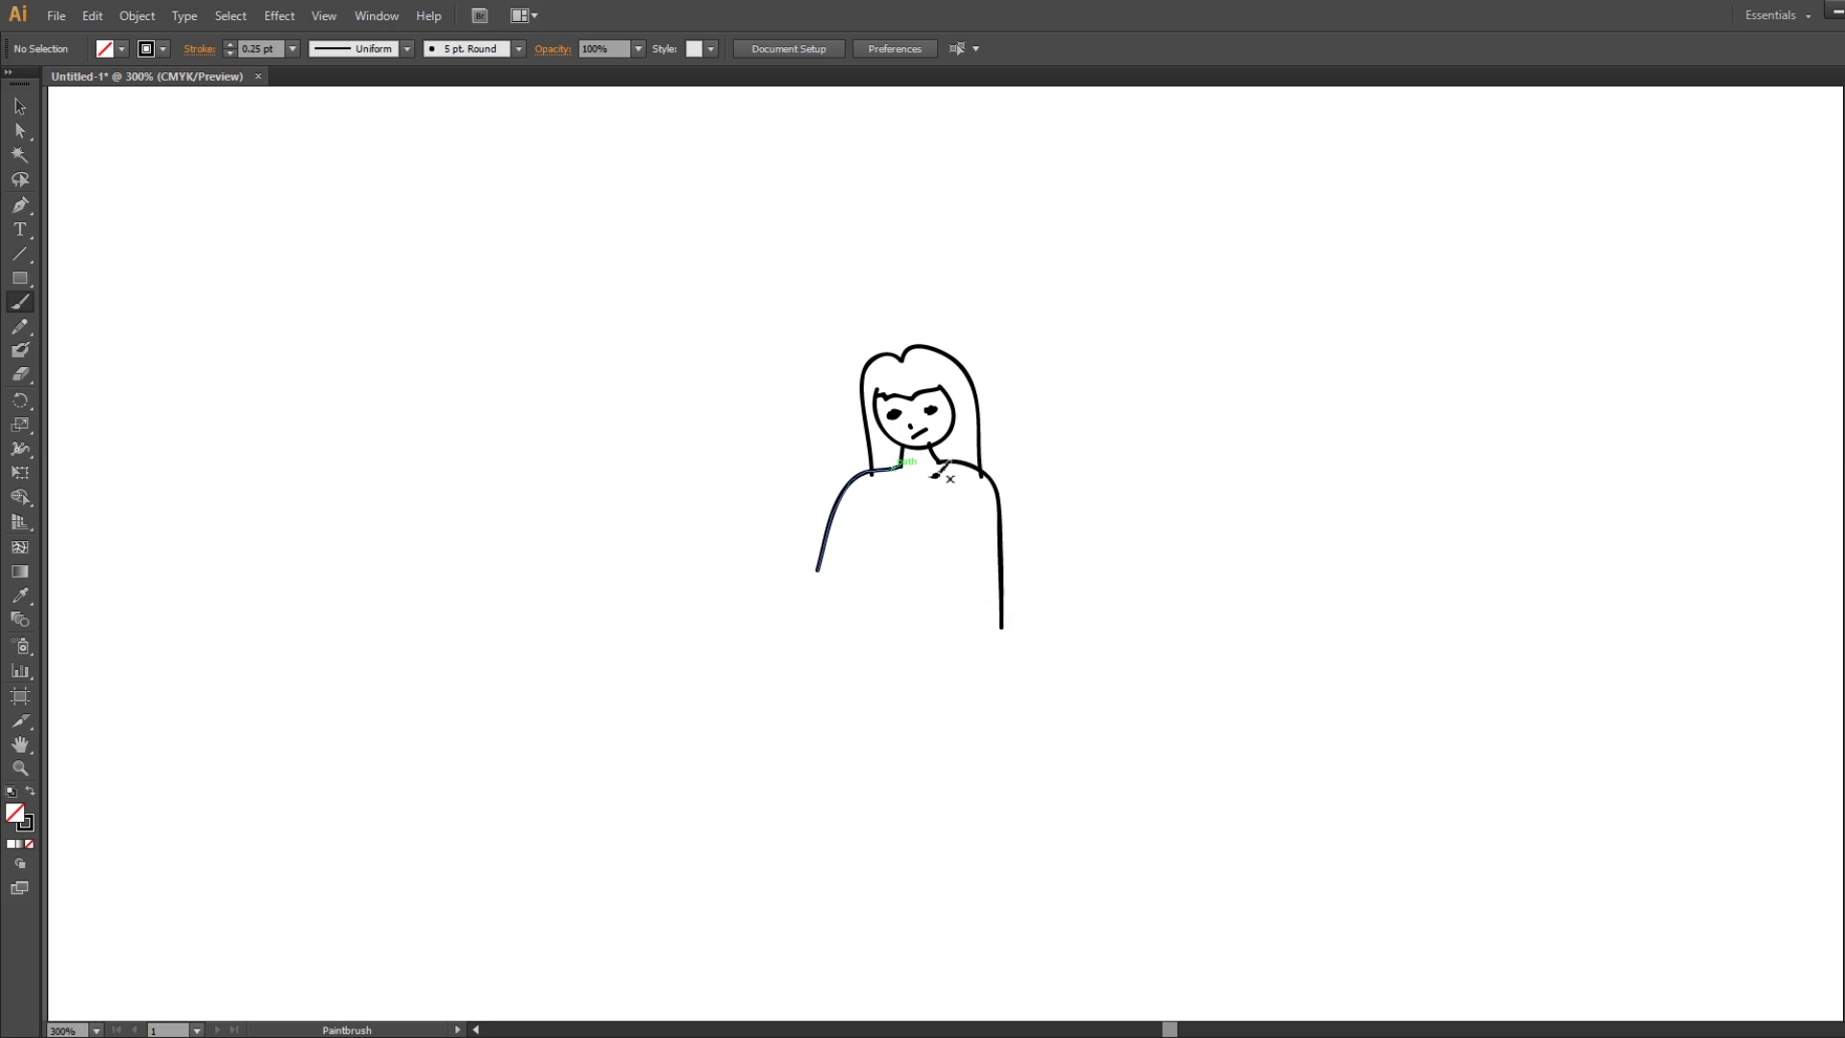
After discarding trial chest strokes, draw inner lines down the right and left torso.
drag(969, 514, 986, 599)
key(ctrl+z)
key(ctrl+z)
key(ctrl+z)
drag(947, 514, 960, 635)
key(ctrl+z)
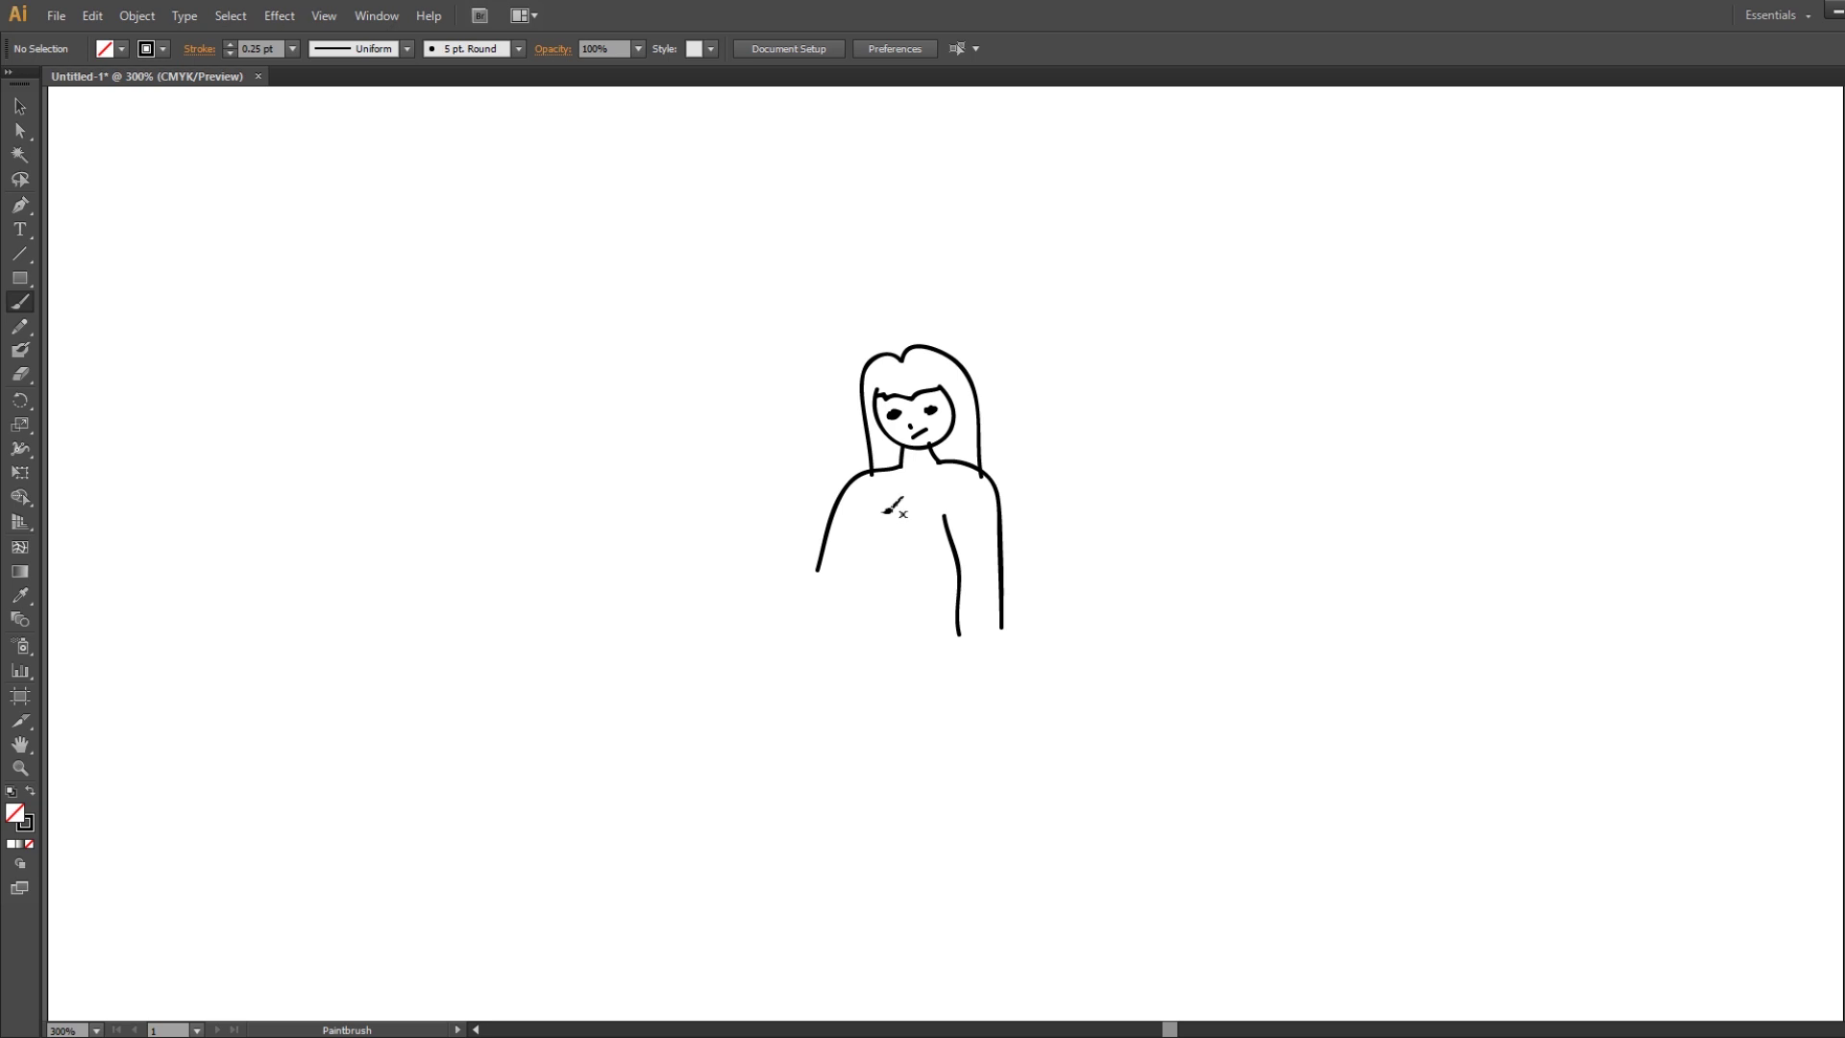
key(ctrl+z)
mouse_move(954, 503)
mouse_down()
mouse_move(989, 551)
mouse_move(978, 631)
mouse_up()
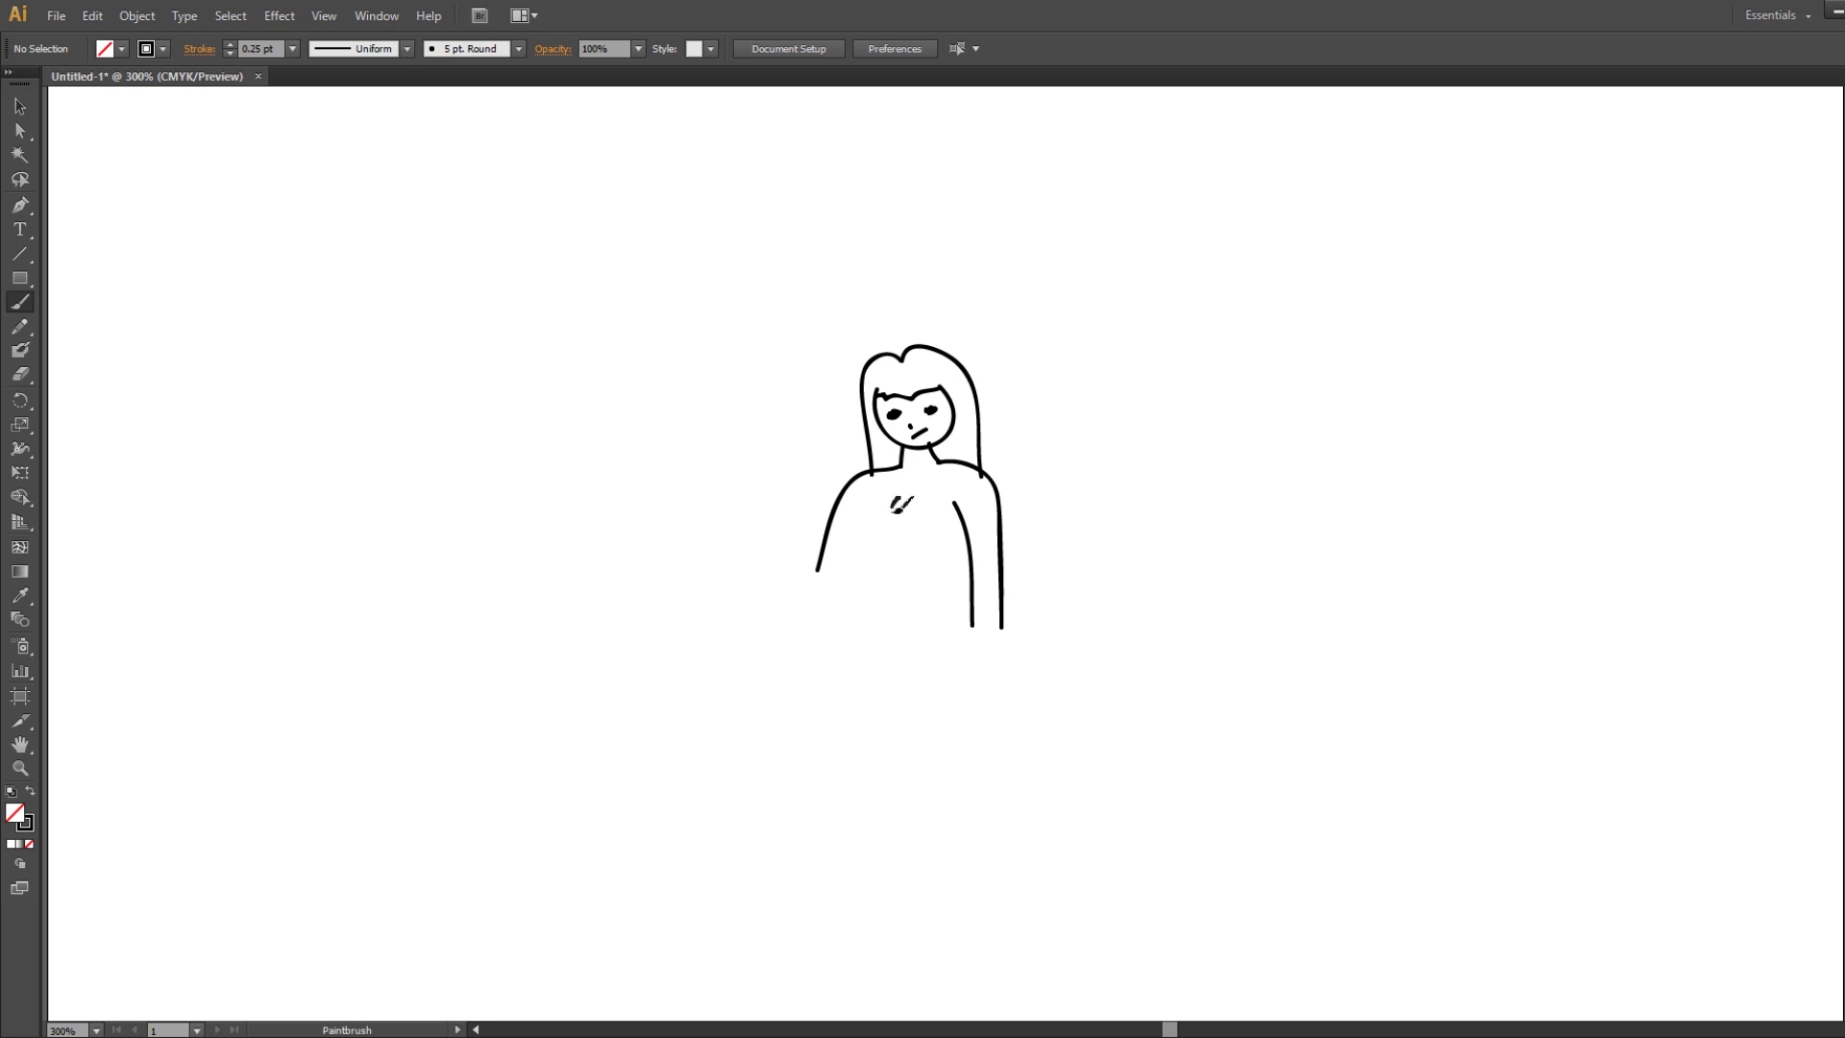
drag(897, 501, 876, 628)
click(26, 378)
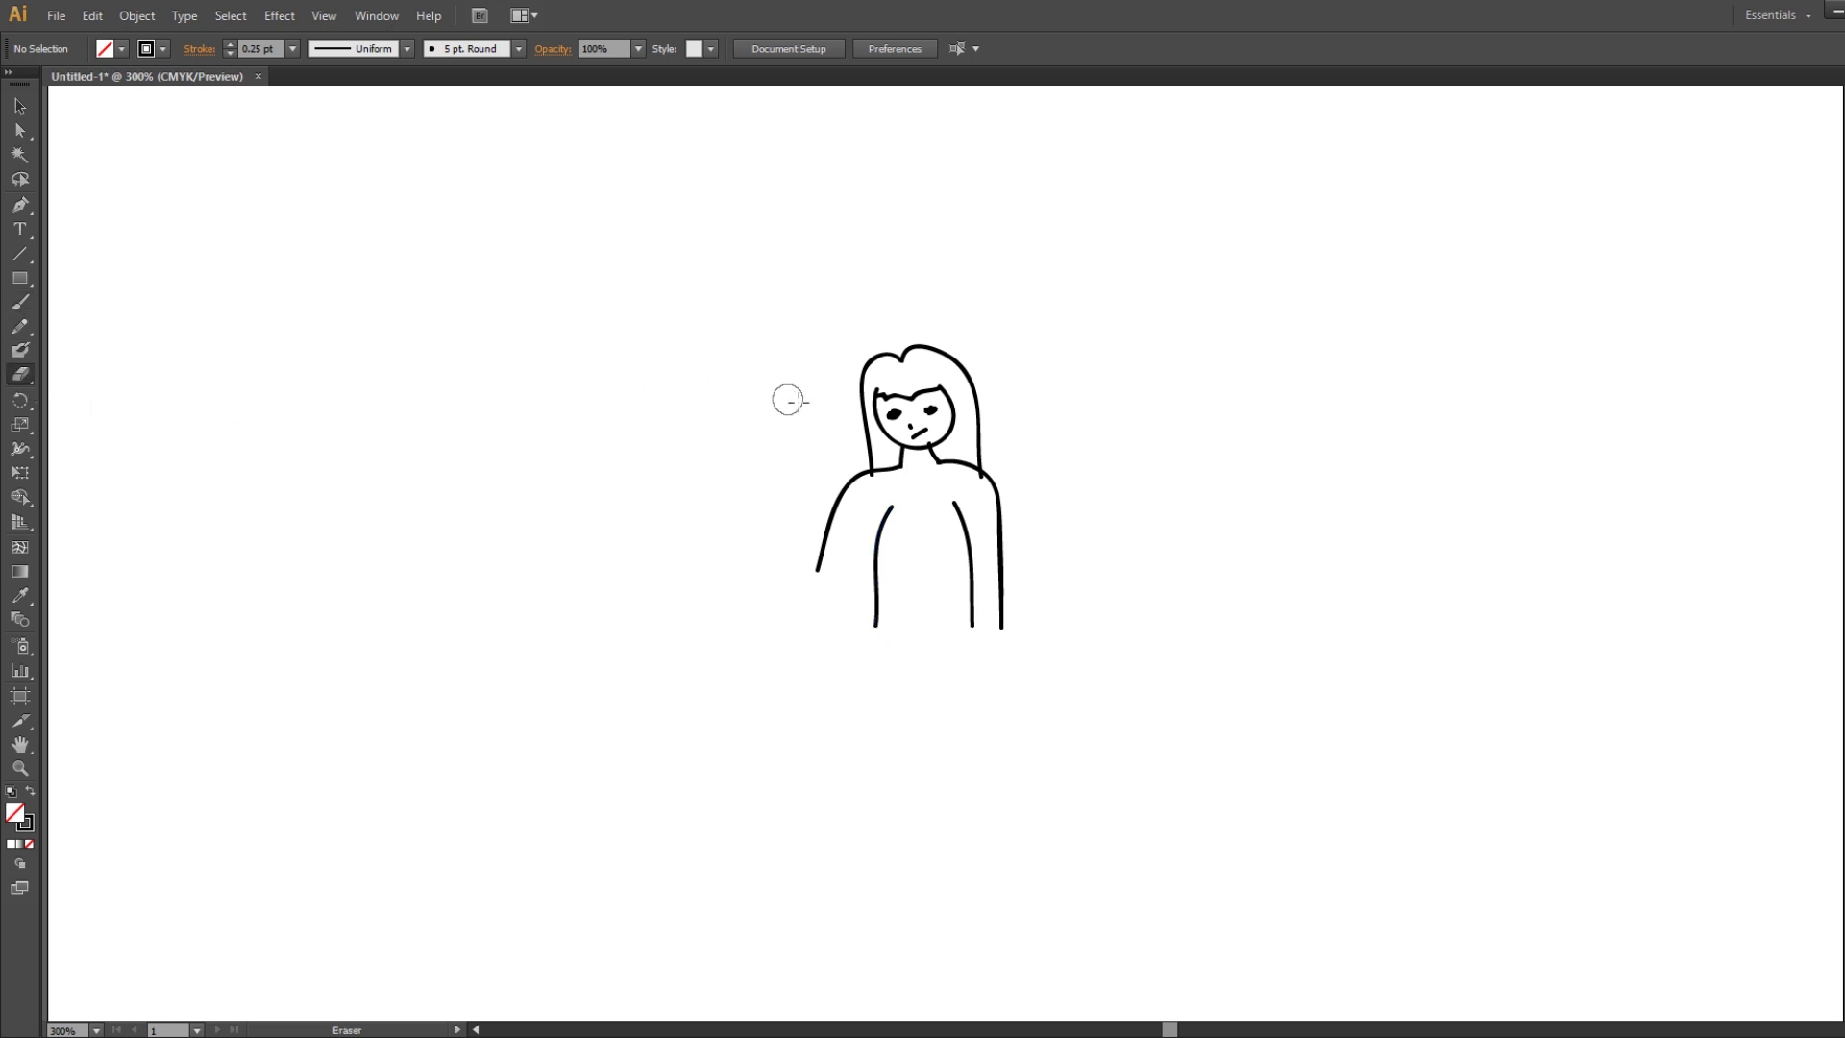
Erase the left arm stroke and the leftover bit near the left shoulder.
mouse_move(840, 491)
mouse_down()
mouse_move(818, 577)
mouse_move(833, 508)
mouse_move(888, 484)
mouse_up()
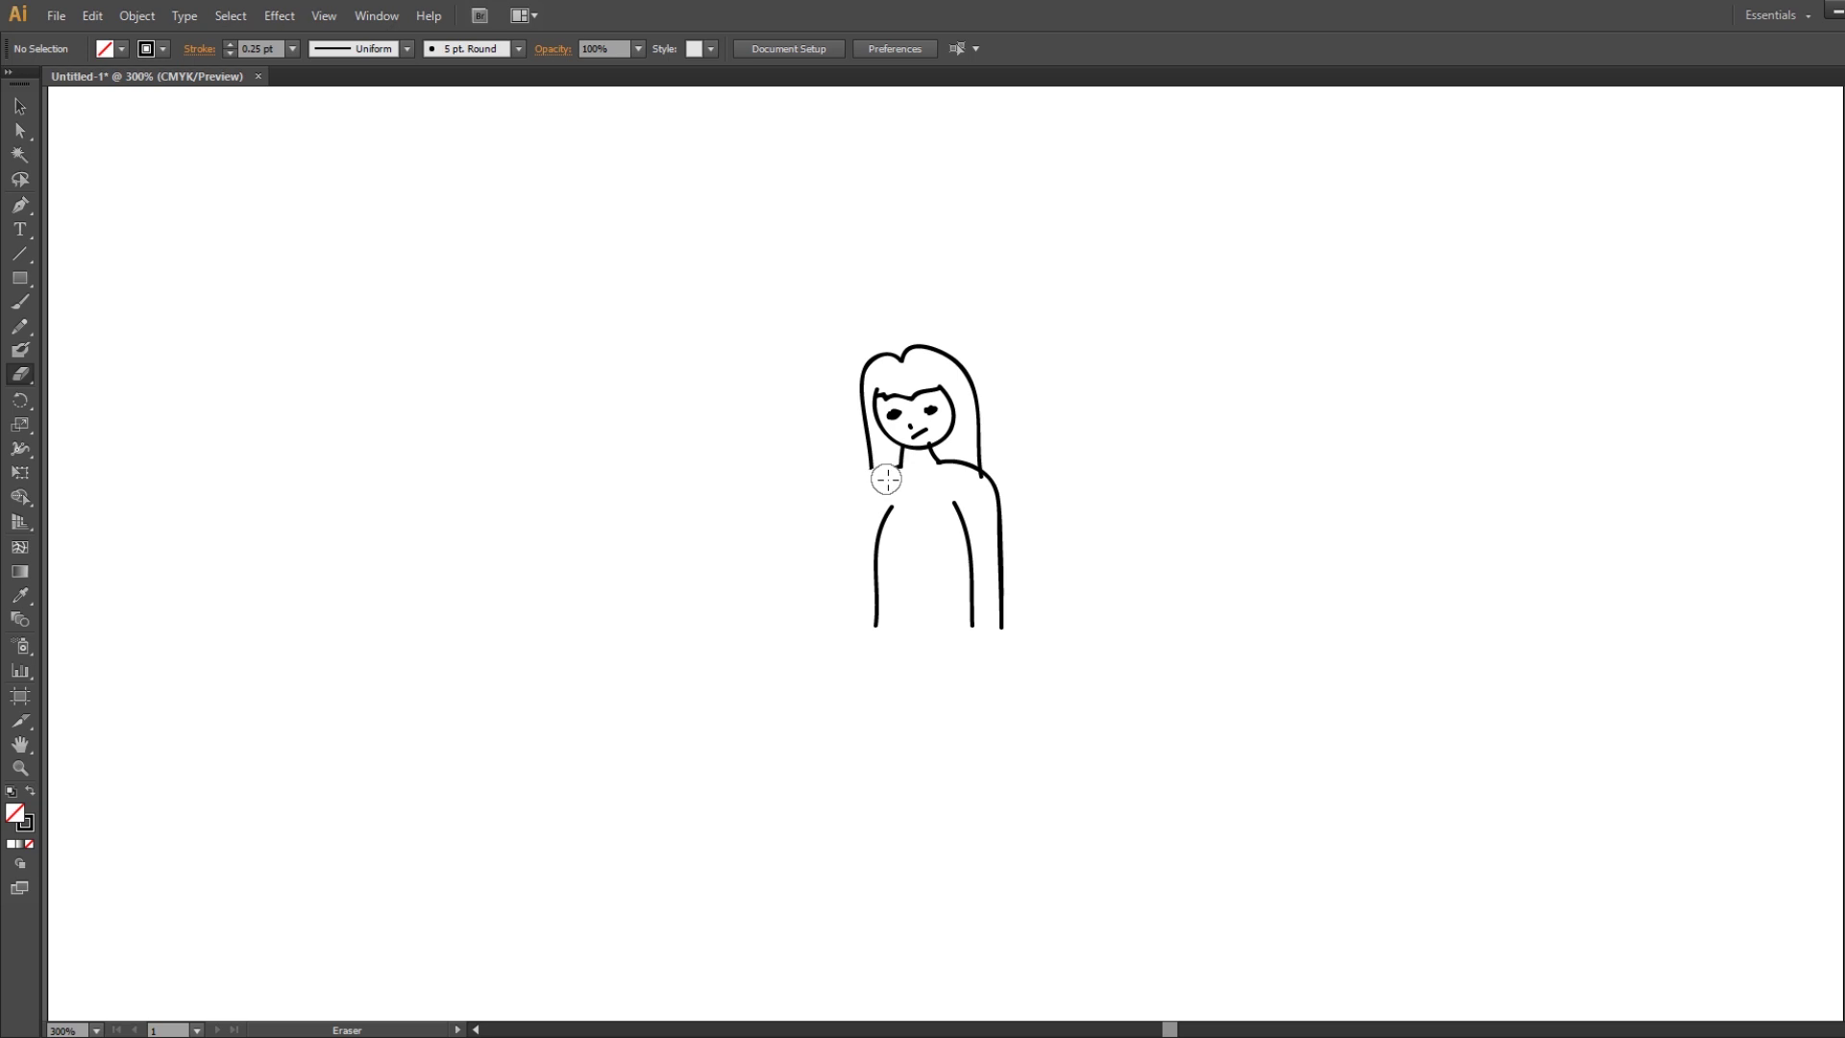
drag(887, 484, 875, 467)
click(23, 307)
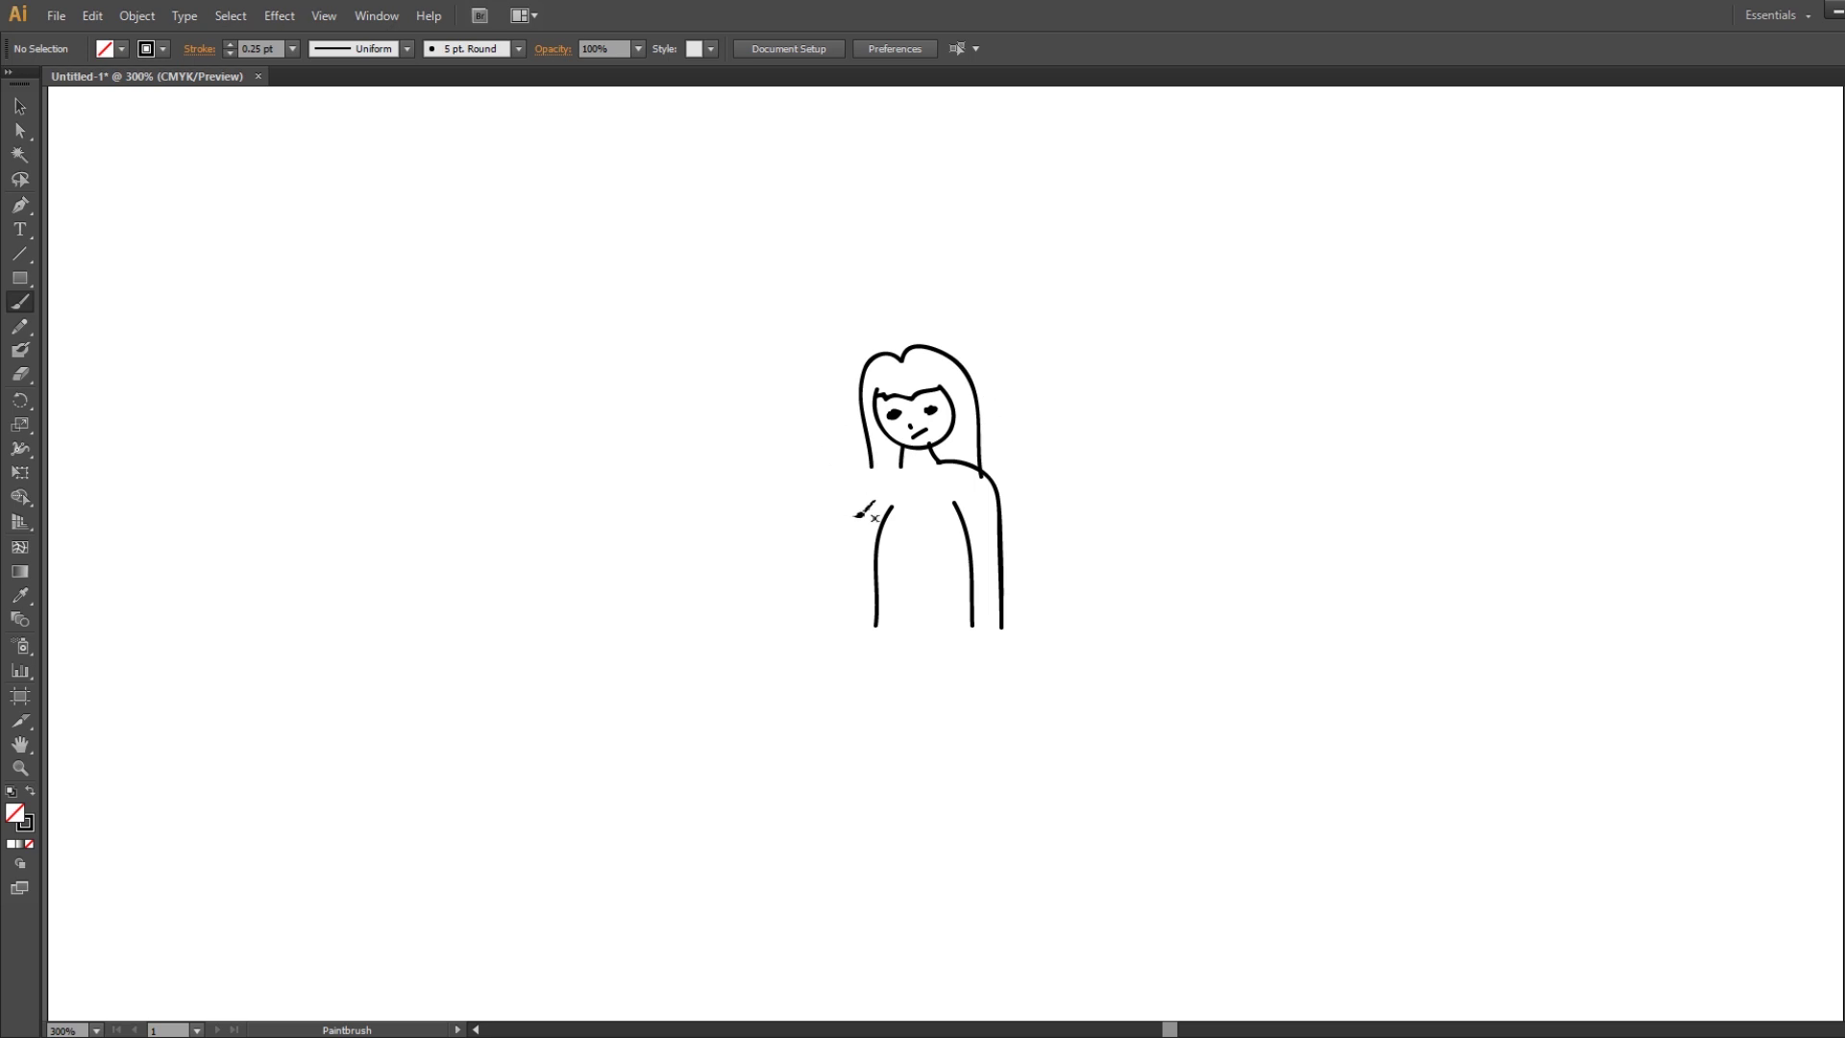
Try short shoulder and curved arm strokes, undoing the ones that fail.
drag(886, 511, 877, 528)
drag(825, 525, 845, 614)
key(ctrl+z)
key(ctrl+z)
drag(877, 552, 901, 594)
key(ctrl+z)
key(ctrl+z)
Draw the round cat head at lower left and add a triangular ear on top.
mouse_move(828, 544)
mouse_down()
mouse_move(790, 608)
mouse_move(836, 545)
mouse_up()
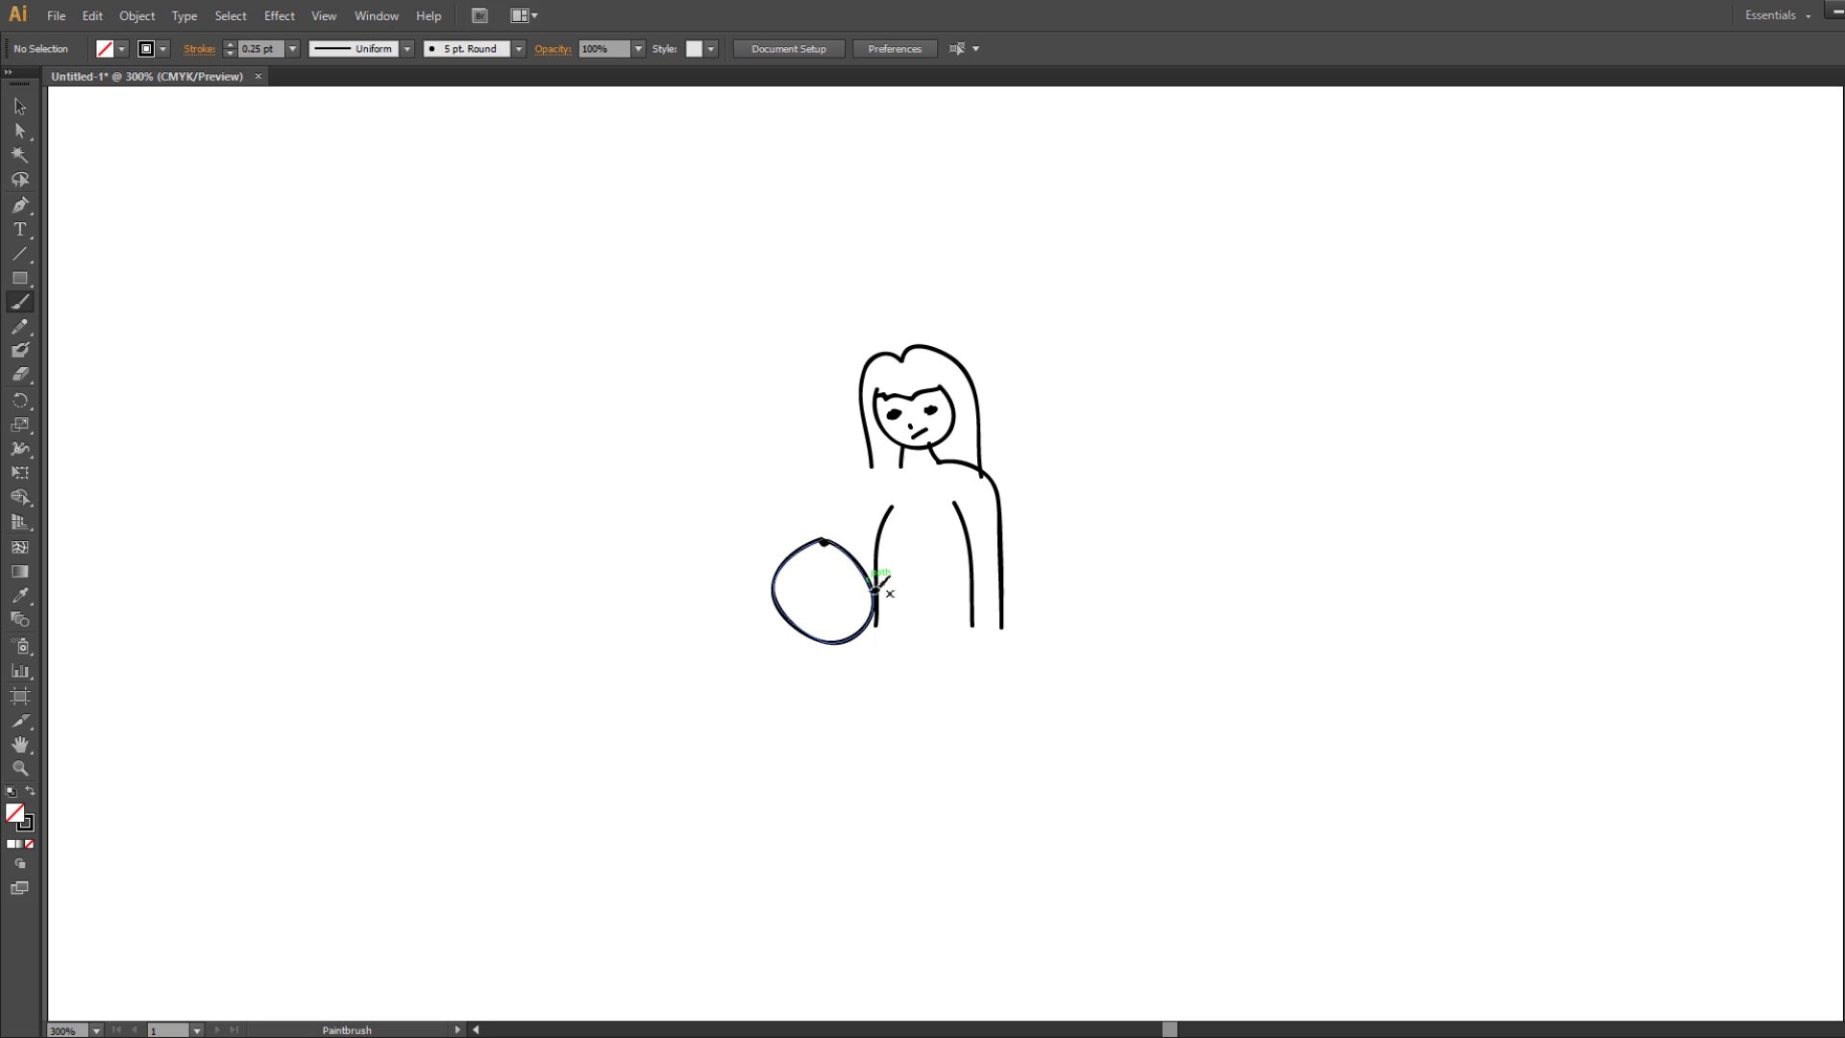
key(ctrl+shift+a)
drag(818, 546, 808, 556)
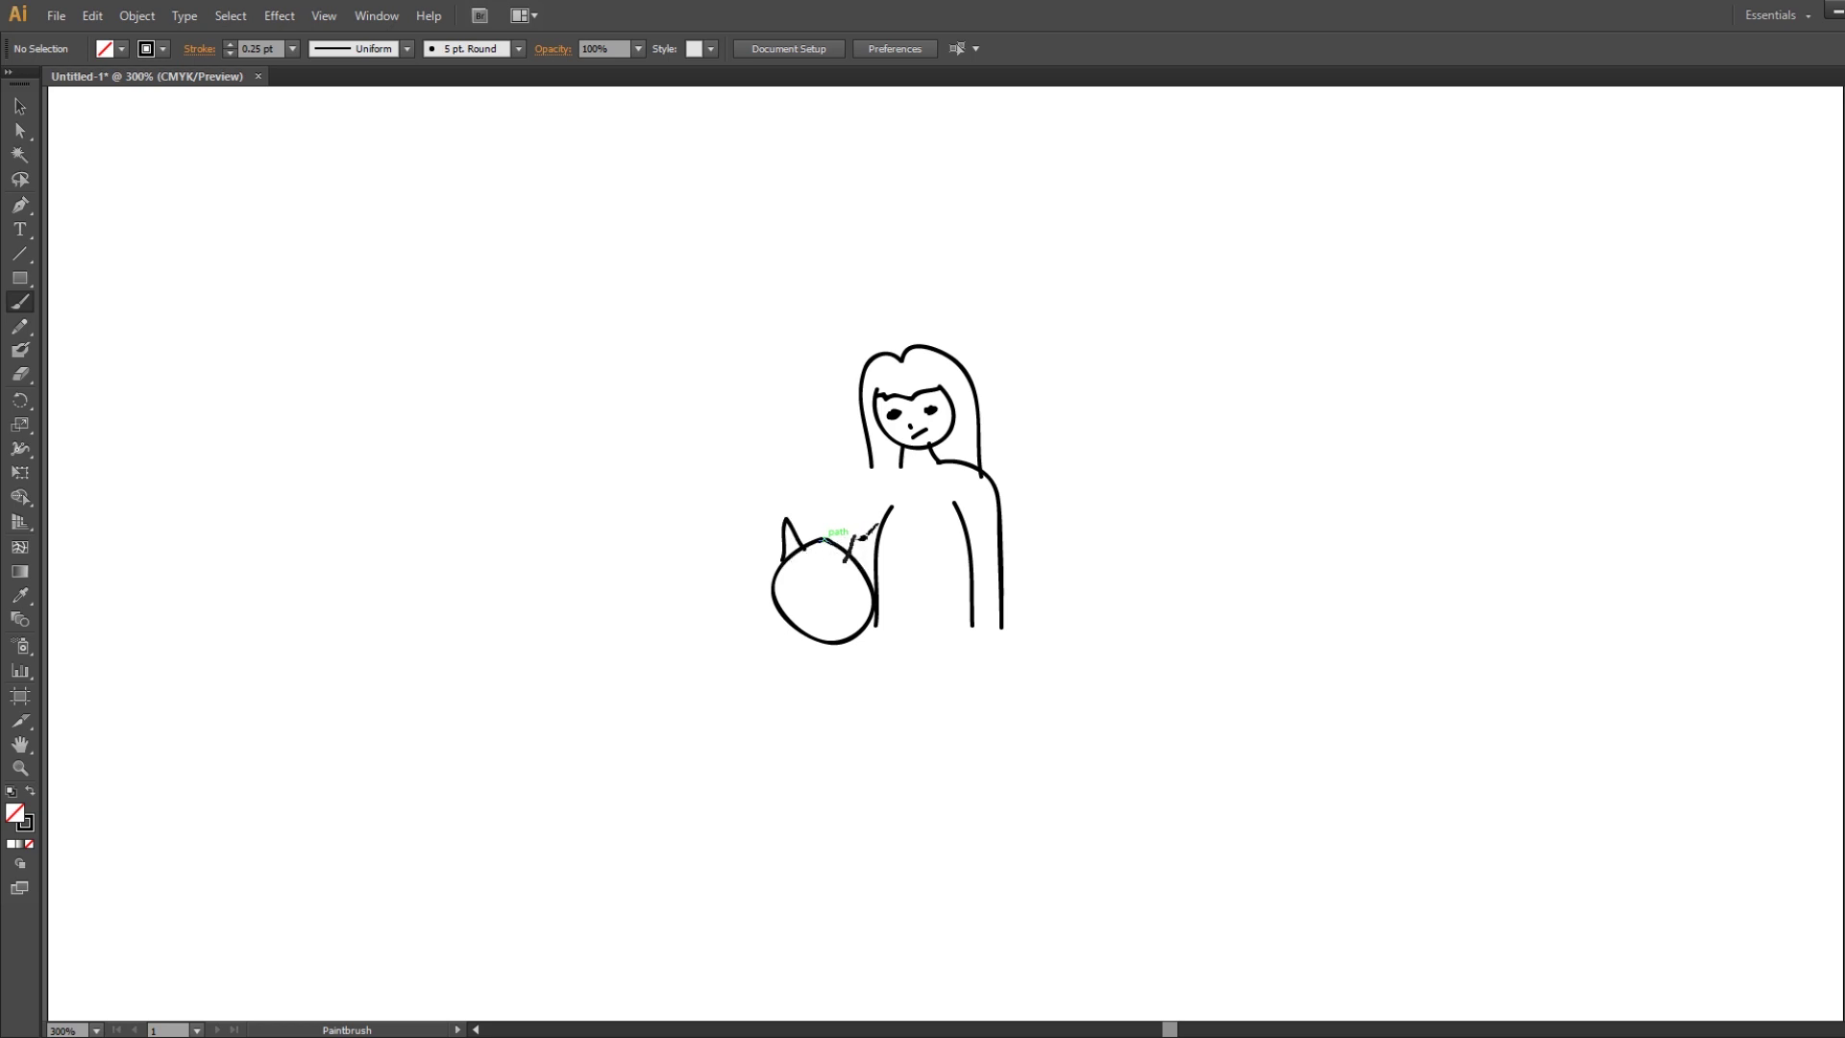
Draw a right ear rising from the cat head, redoing the first short attempt.
drag(869, 529, 857, 542)
key(ctrl+z)
mouse_move(865, 548)
mouse_down()
mouse_move(886, 513)
mouse_move(883, 576)
mouse_up()
Try erasing the left ear, undo it, then start repainting a new left ear.
click(21, 373)
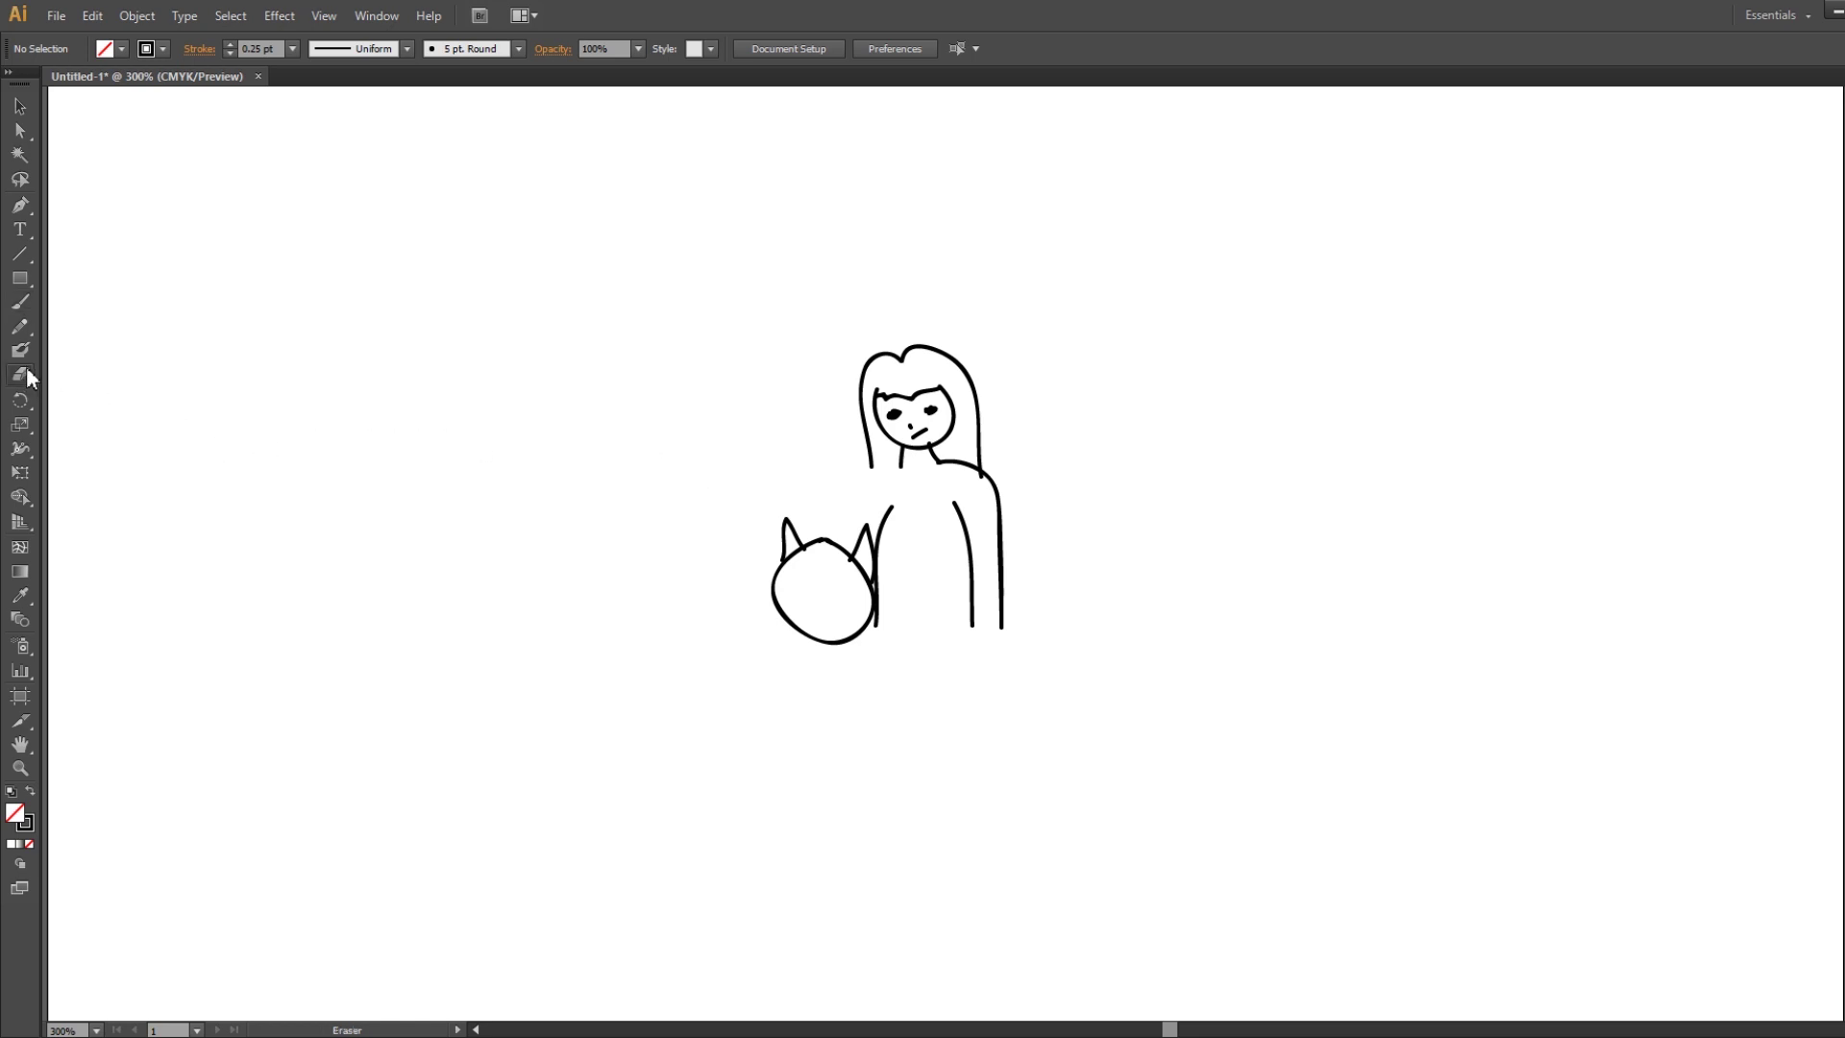
drag(822, 519, 776, 552)
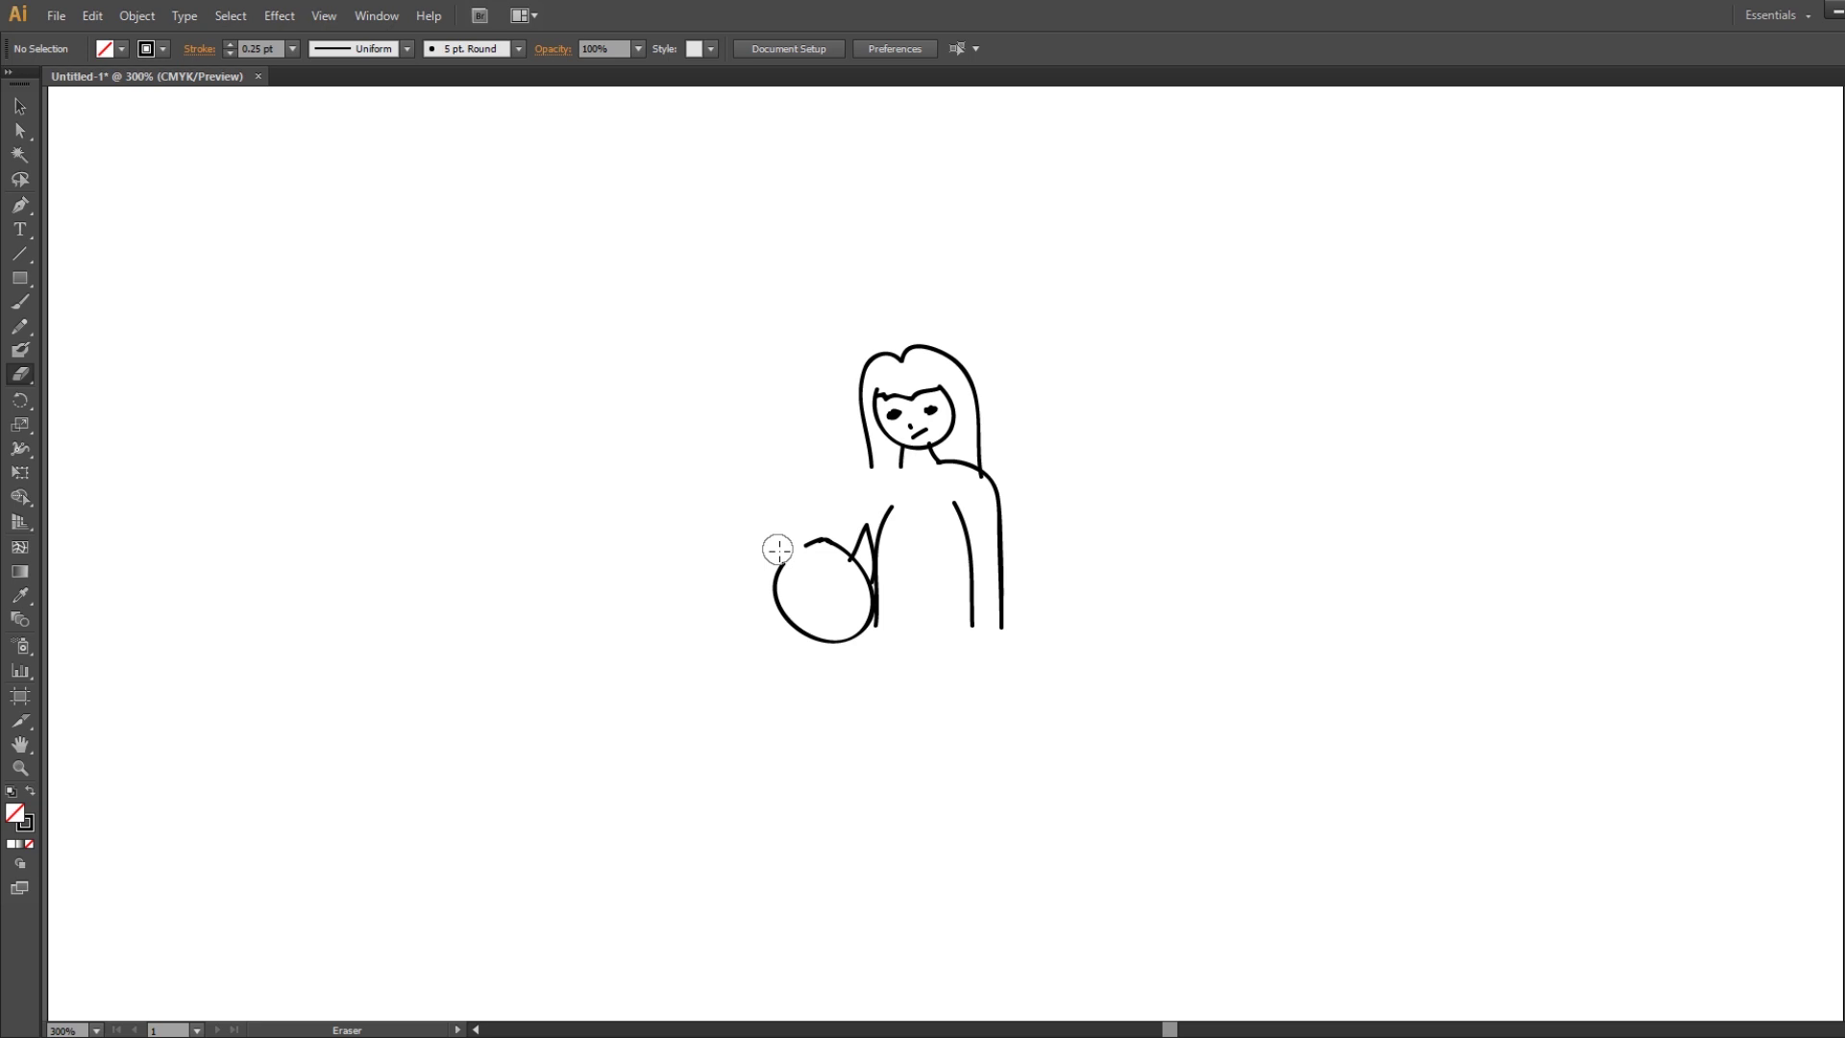
key(ctrl+z)
key(ctrl+z)
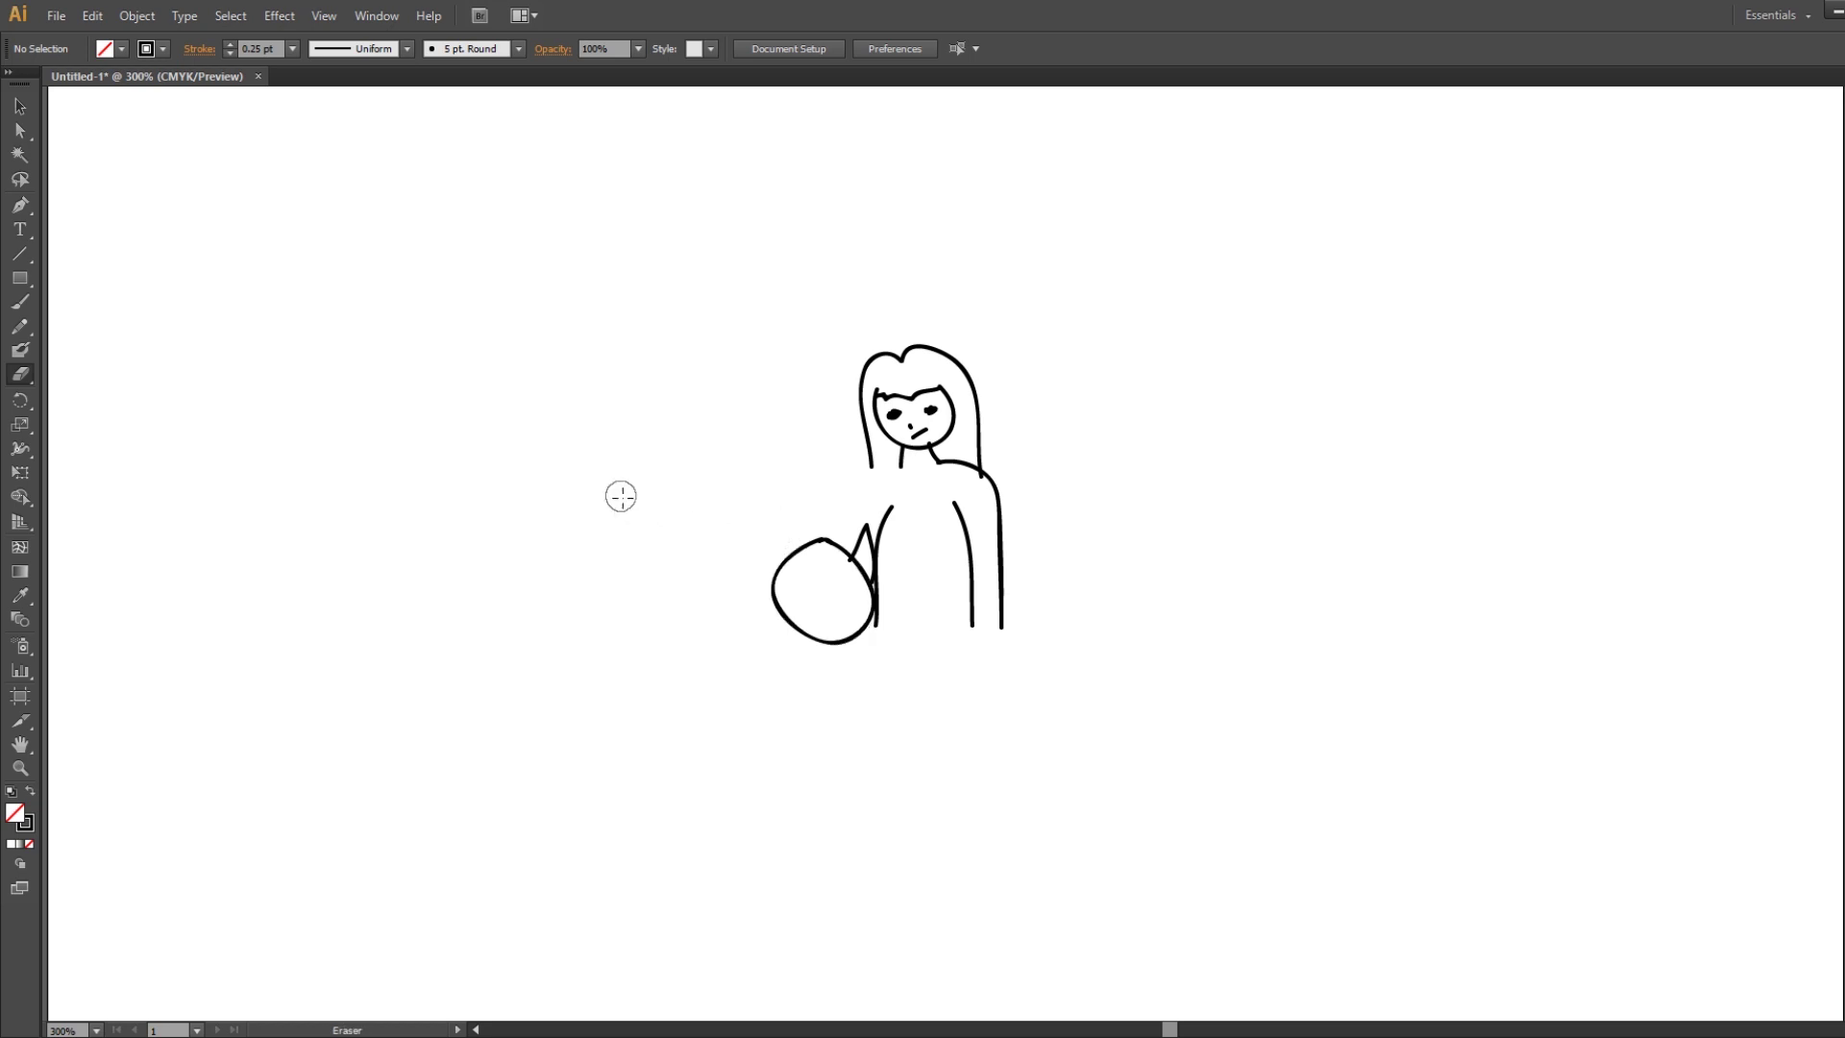
click(20, 301)
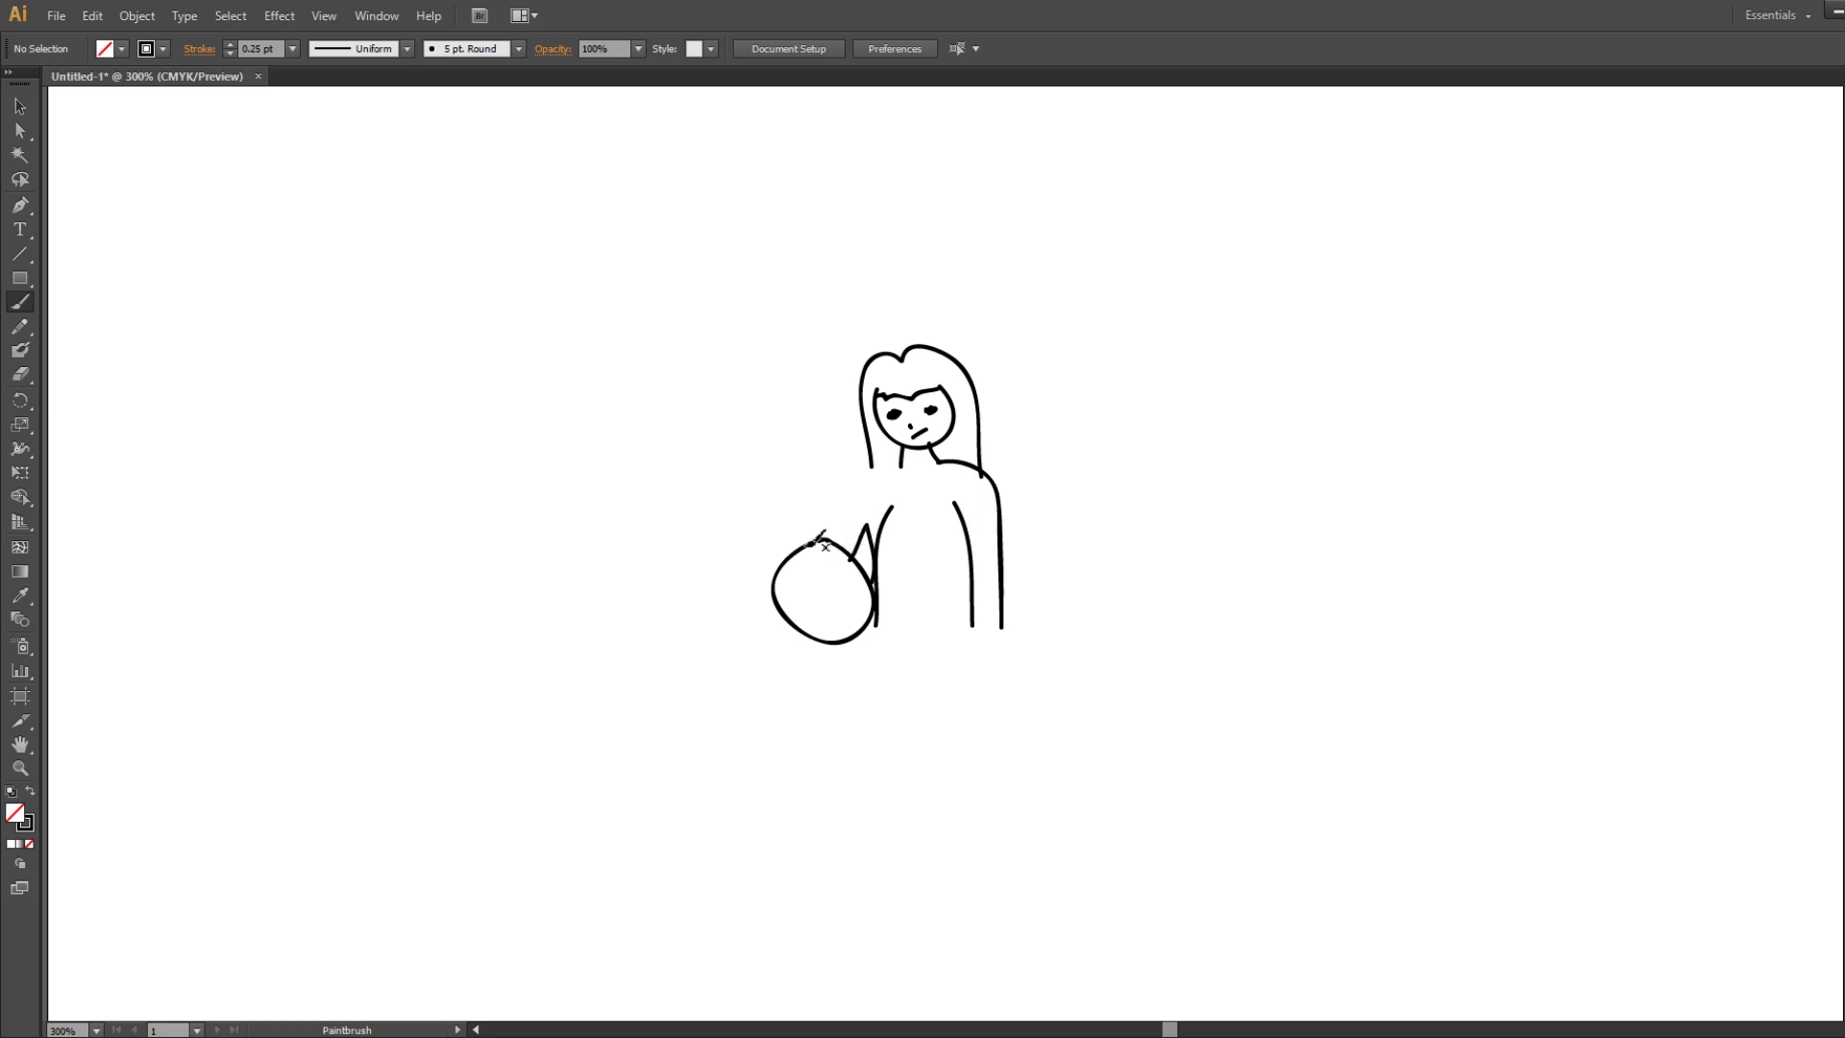
drag(805, 516, 778, 569)
key(ctrl+z)
mouse_move(803, 545)
mouse_down()
mouse_move(802, 507)
mouse_move(782, 565)
mouse_up()
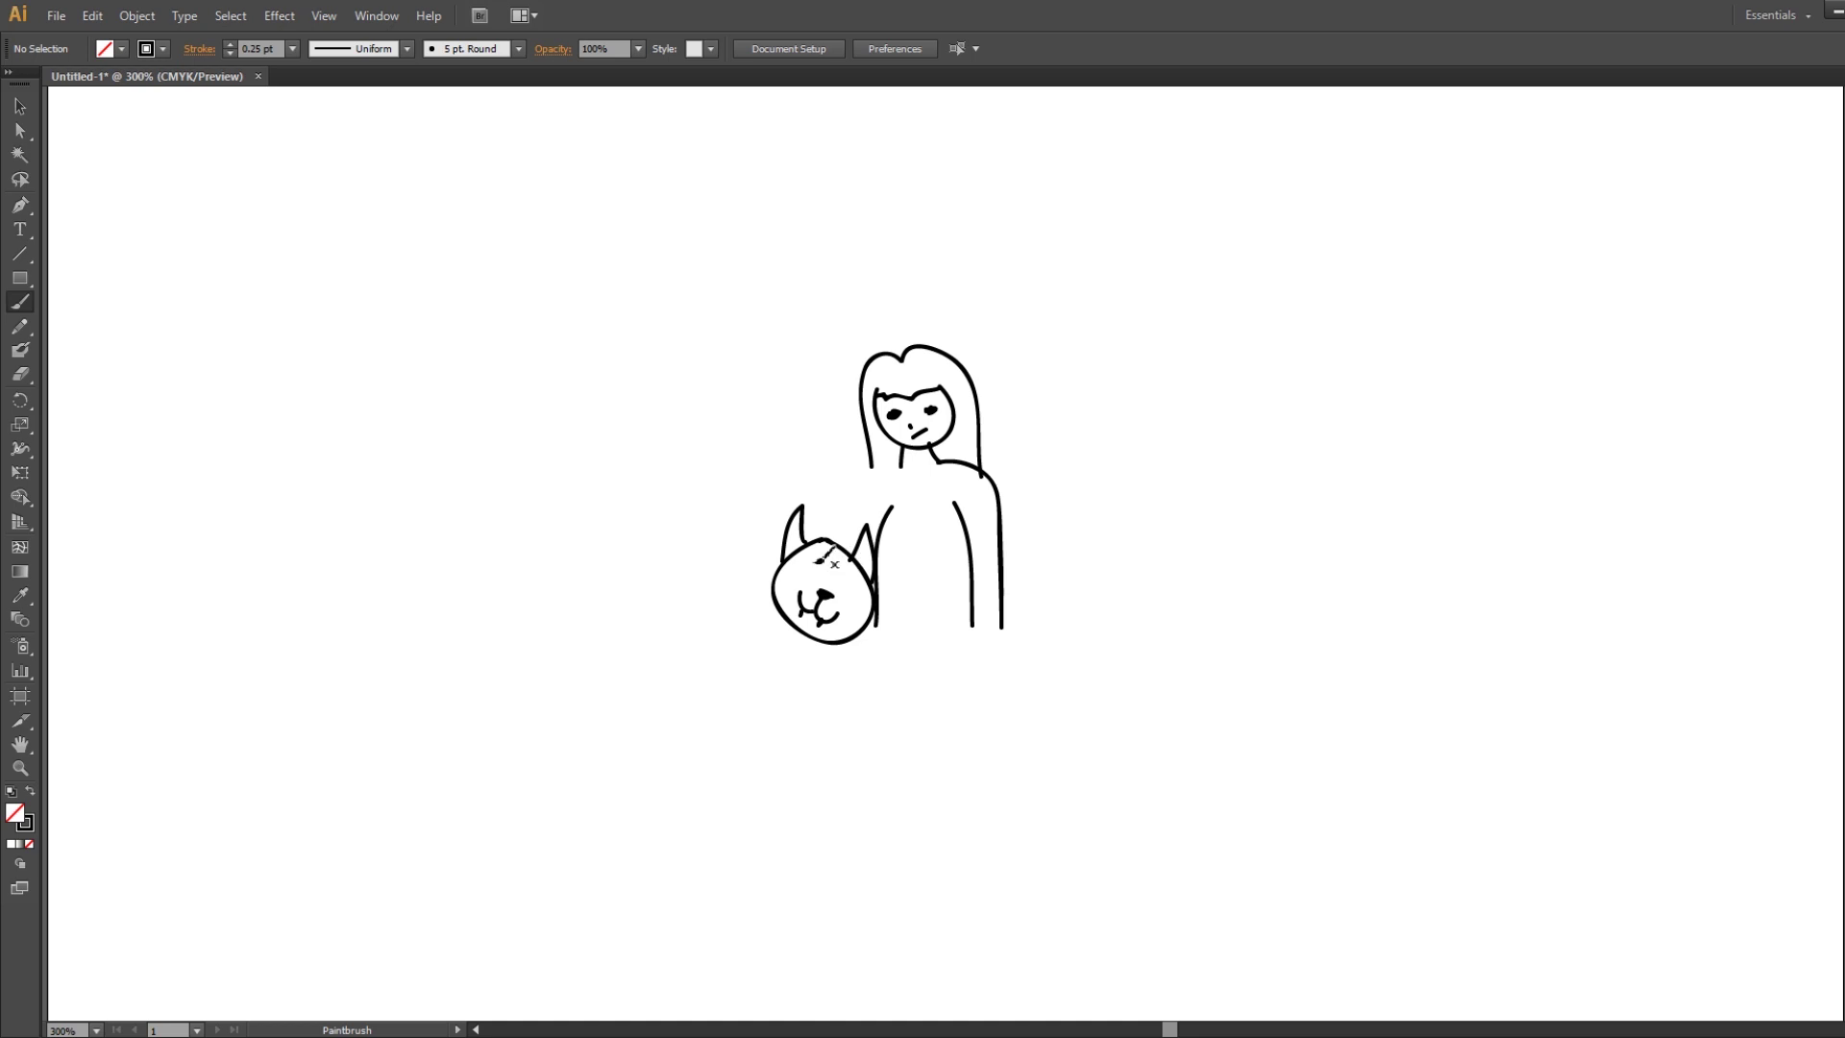
Draw a facial feature on the cat head, then undo and delete the failed eye strokes.
mouse_move(822, 551)
mouse_down()
mouse_move(810, 586)
mouse_move(828, 559)
mouse_up()
key(ctrl+z)
key(ctrl+z)
key(v)
key(v)
key(ctrl+z)
key(ctrl+z)
key(ctrl+z)
key(ctrl+z)
key(Delete)
key(b)
Paint an eye stroke inside the cat head, undoing the filled pupil attempt.
drag(822, 601, 836, 579)
drag(851, 612, 825, 599)
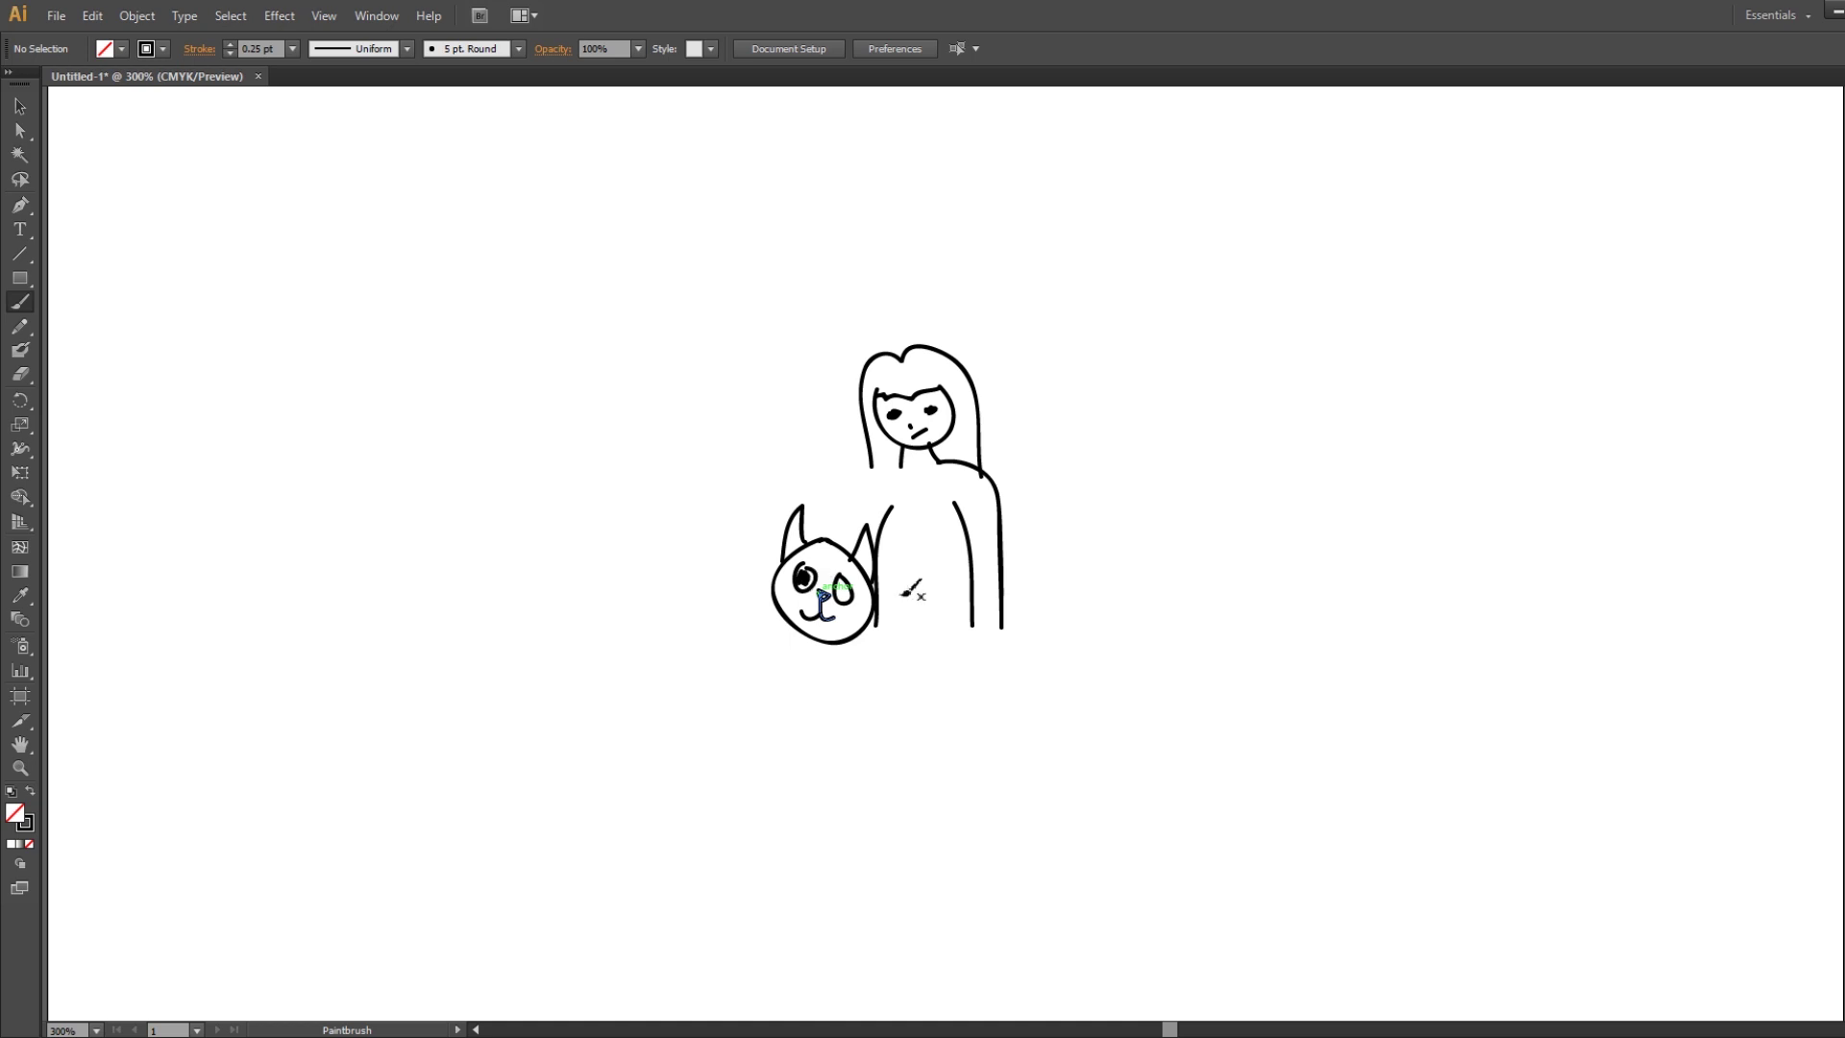
key(ctrl+z)
scroll(769, 548, left, 3)
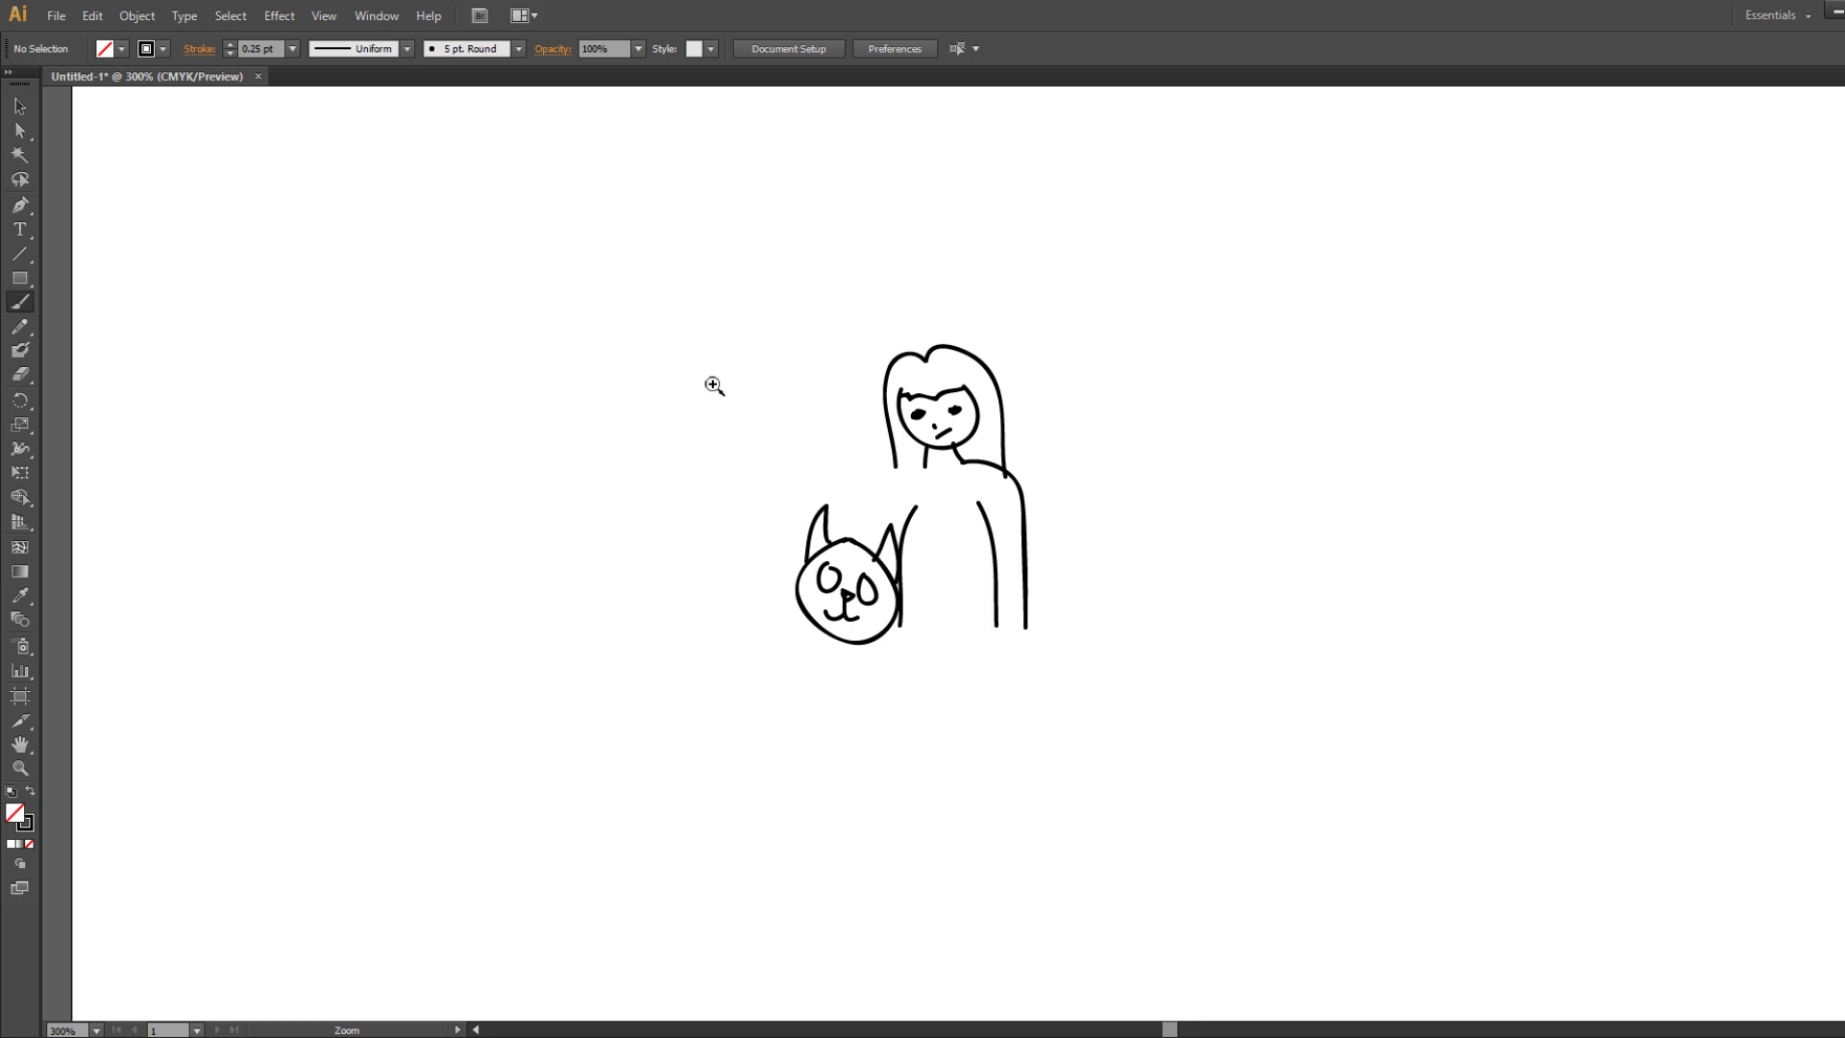
Zoom in on the figure and paint the cat's left eye pupil solid black.
drag(663, 273, 1248, 877)
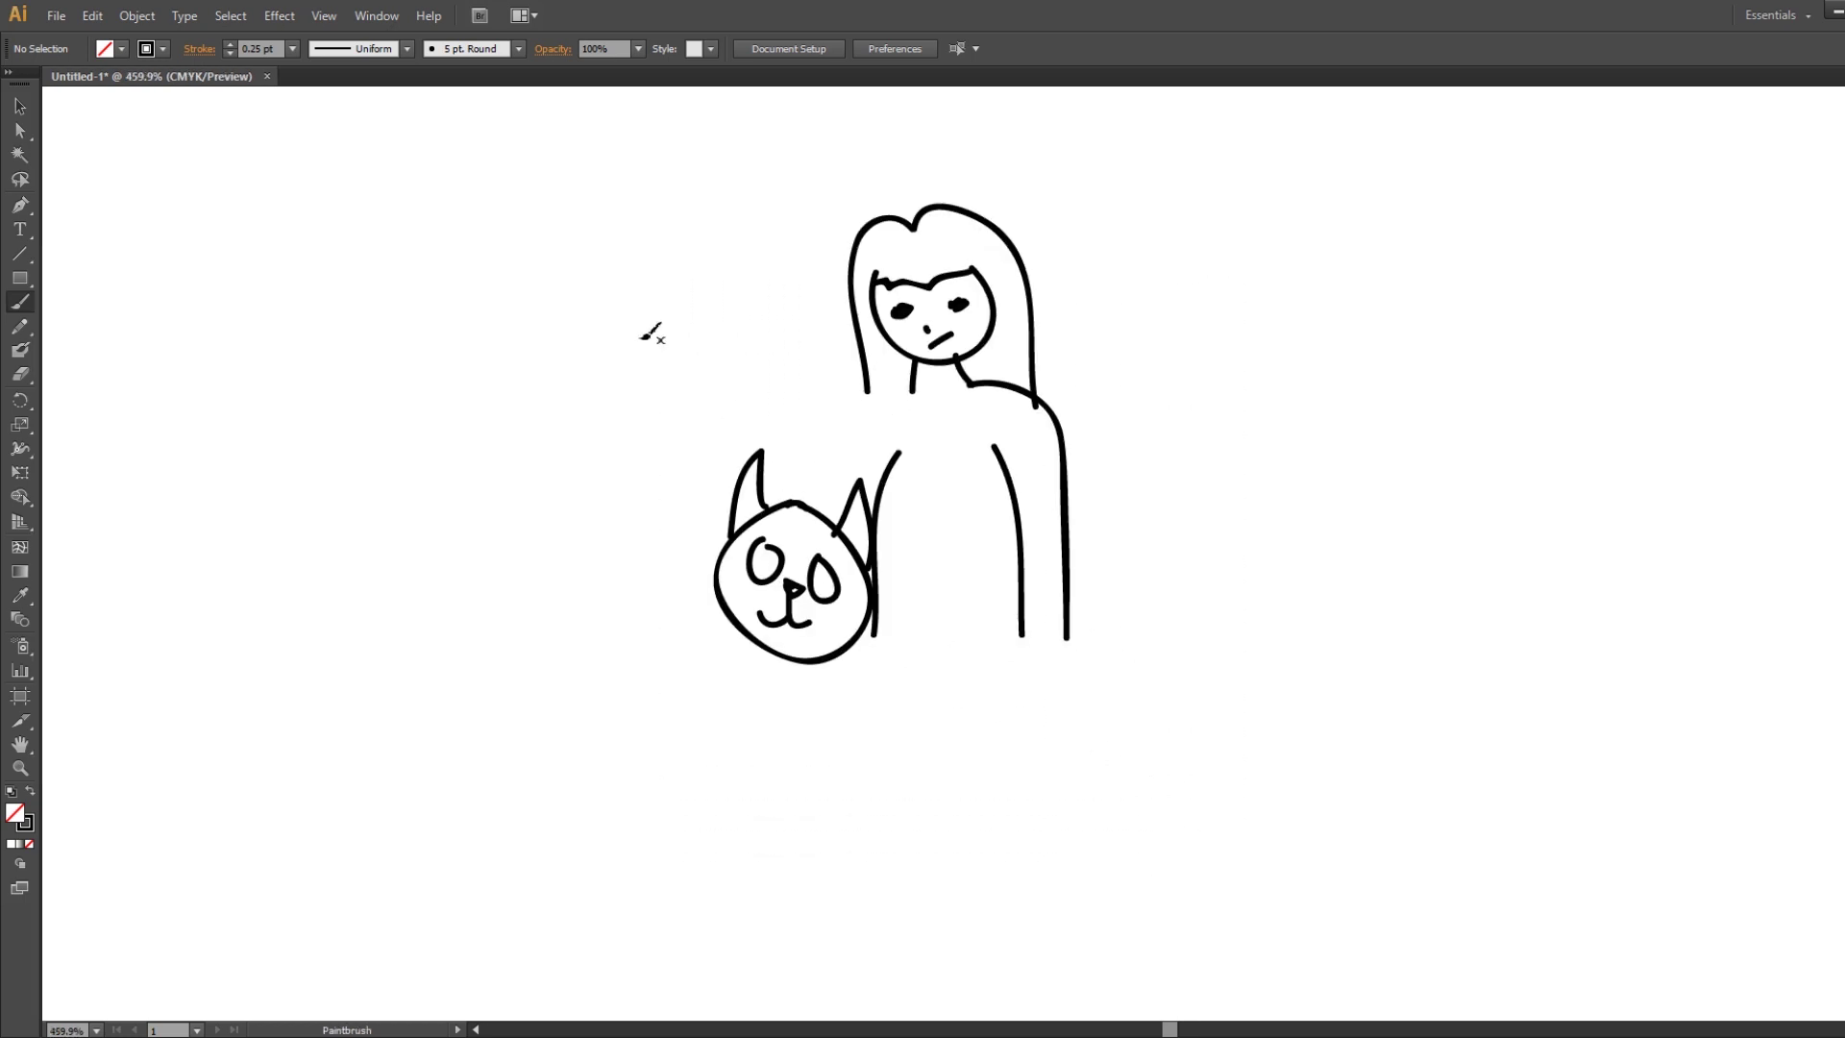
drag(781, 545, 788, 560)
mouse_move(773, 574)
mouse_down()
mouse_move(761, 551)
mouse_move(768, 565)
mouse_up()
mouse_move(779, 572)
mouse_down()
mouse_move(767, 557)
mouse_move(841, 576)
mouse_up()
Try several shoulder lines from the neck toward the cat head, undoing each one.
mouse_move(913, 389)
mouse_down()
mouse_move(865, 386)
mouse_move(785, 457)
mouse_up()
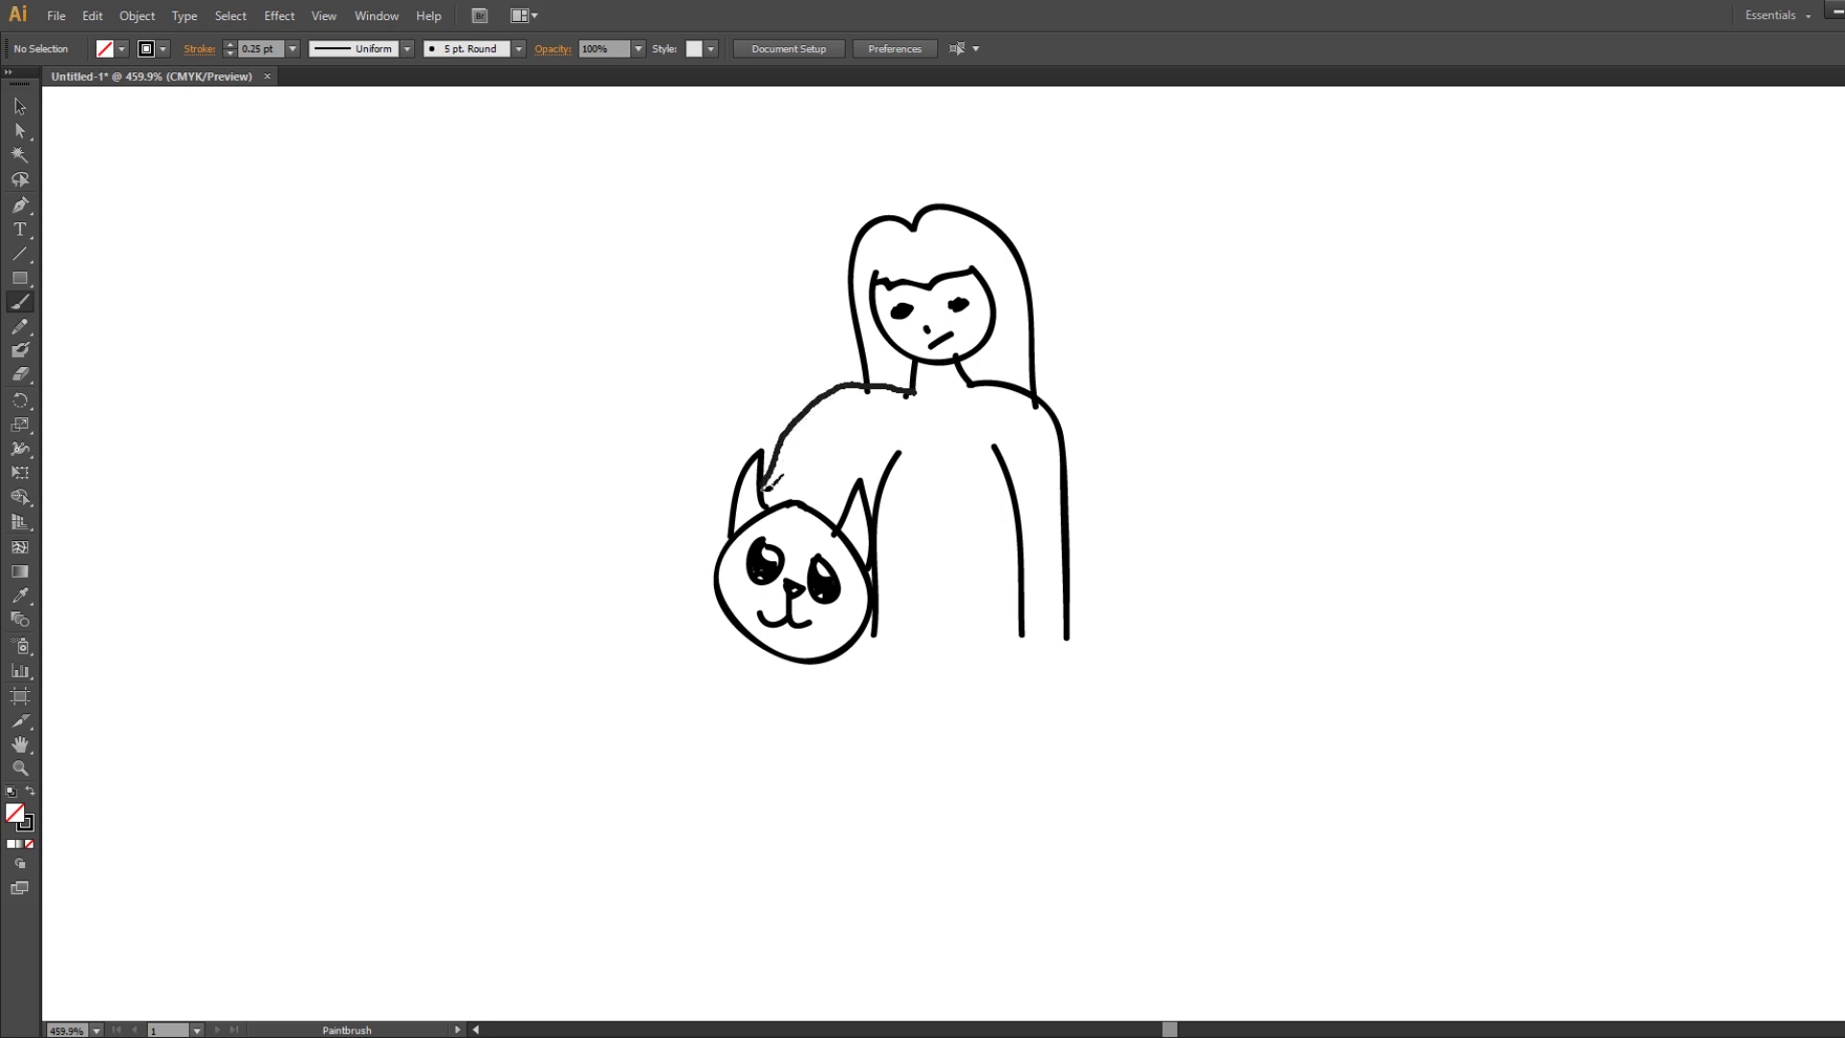
drag(764, 490, 758, 503)
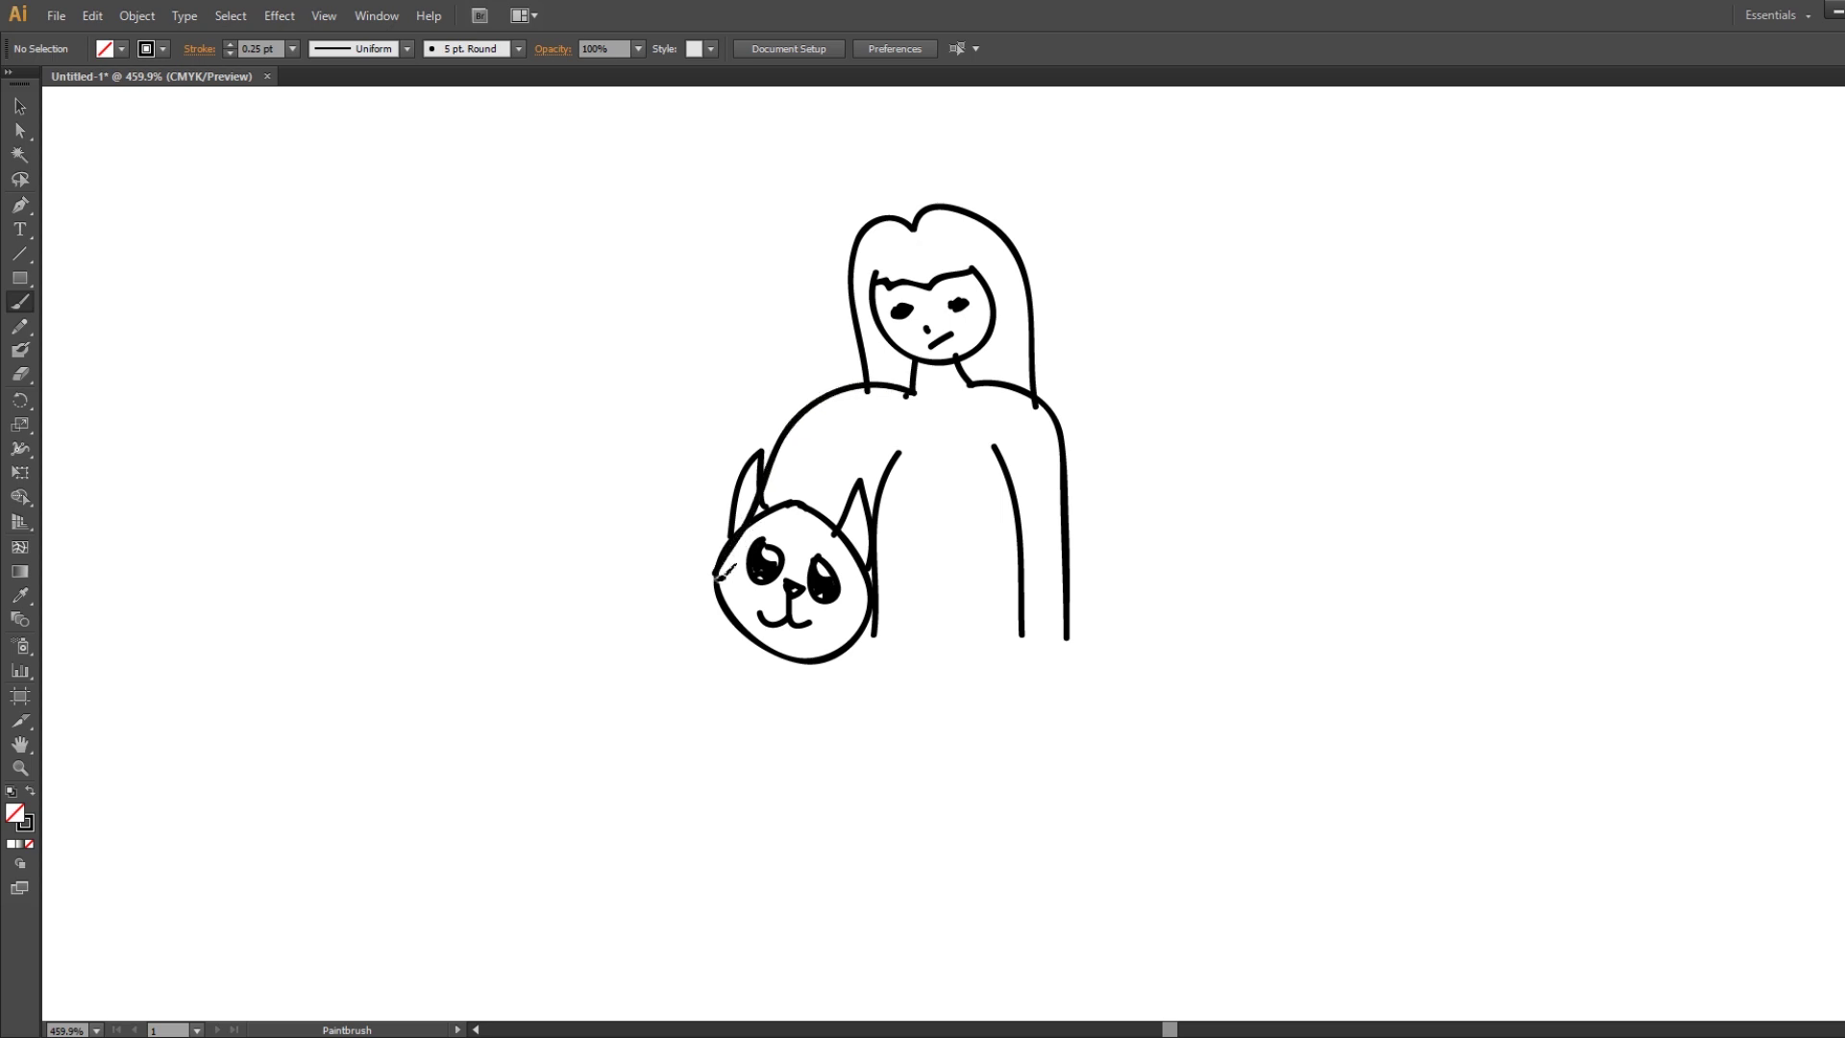
key(ctrl+z)
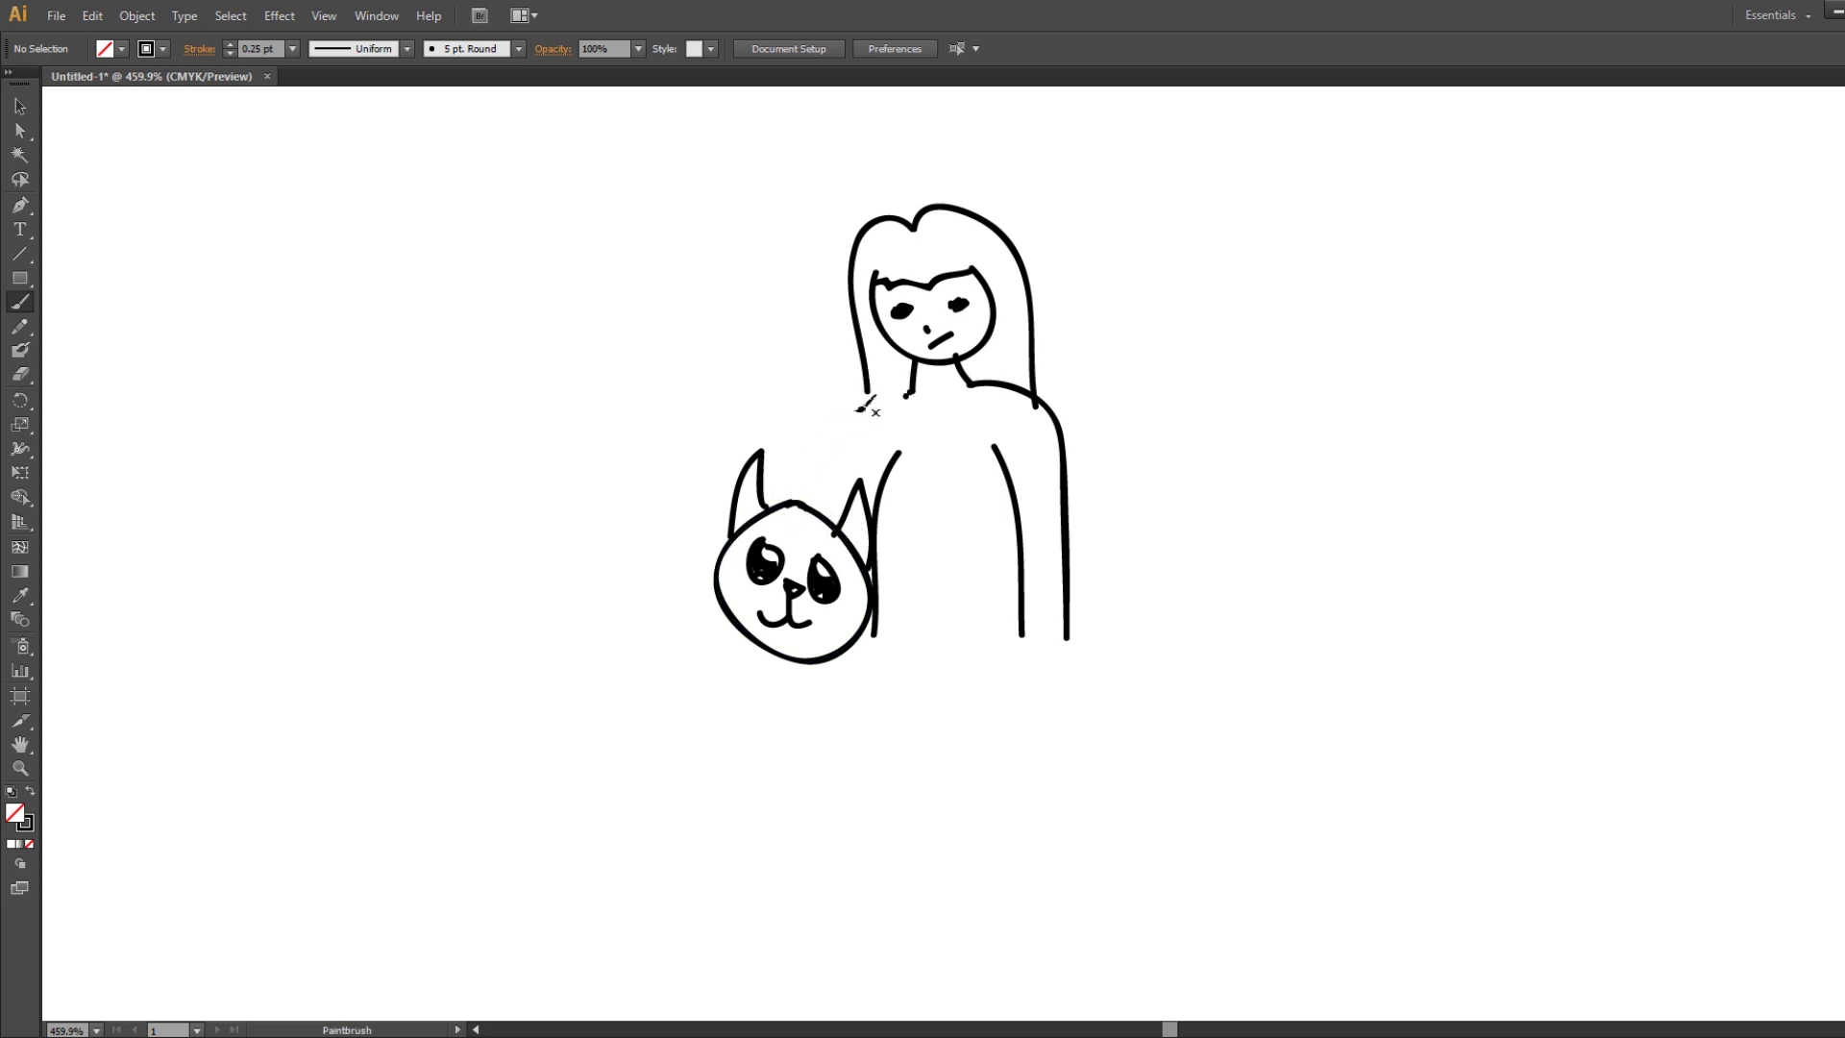
drag(913, 390, 839, 457)
key(ctrl+z)
mouse_move(912, 389)
mouse_down()
mouse_move(836, 406)
mouse_move(764, 501)
mouse_move(715, 594)
mouse_move(765, 626)
mouse_move(773, 611)
mouse_up()
key(ctrl+z)
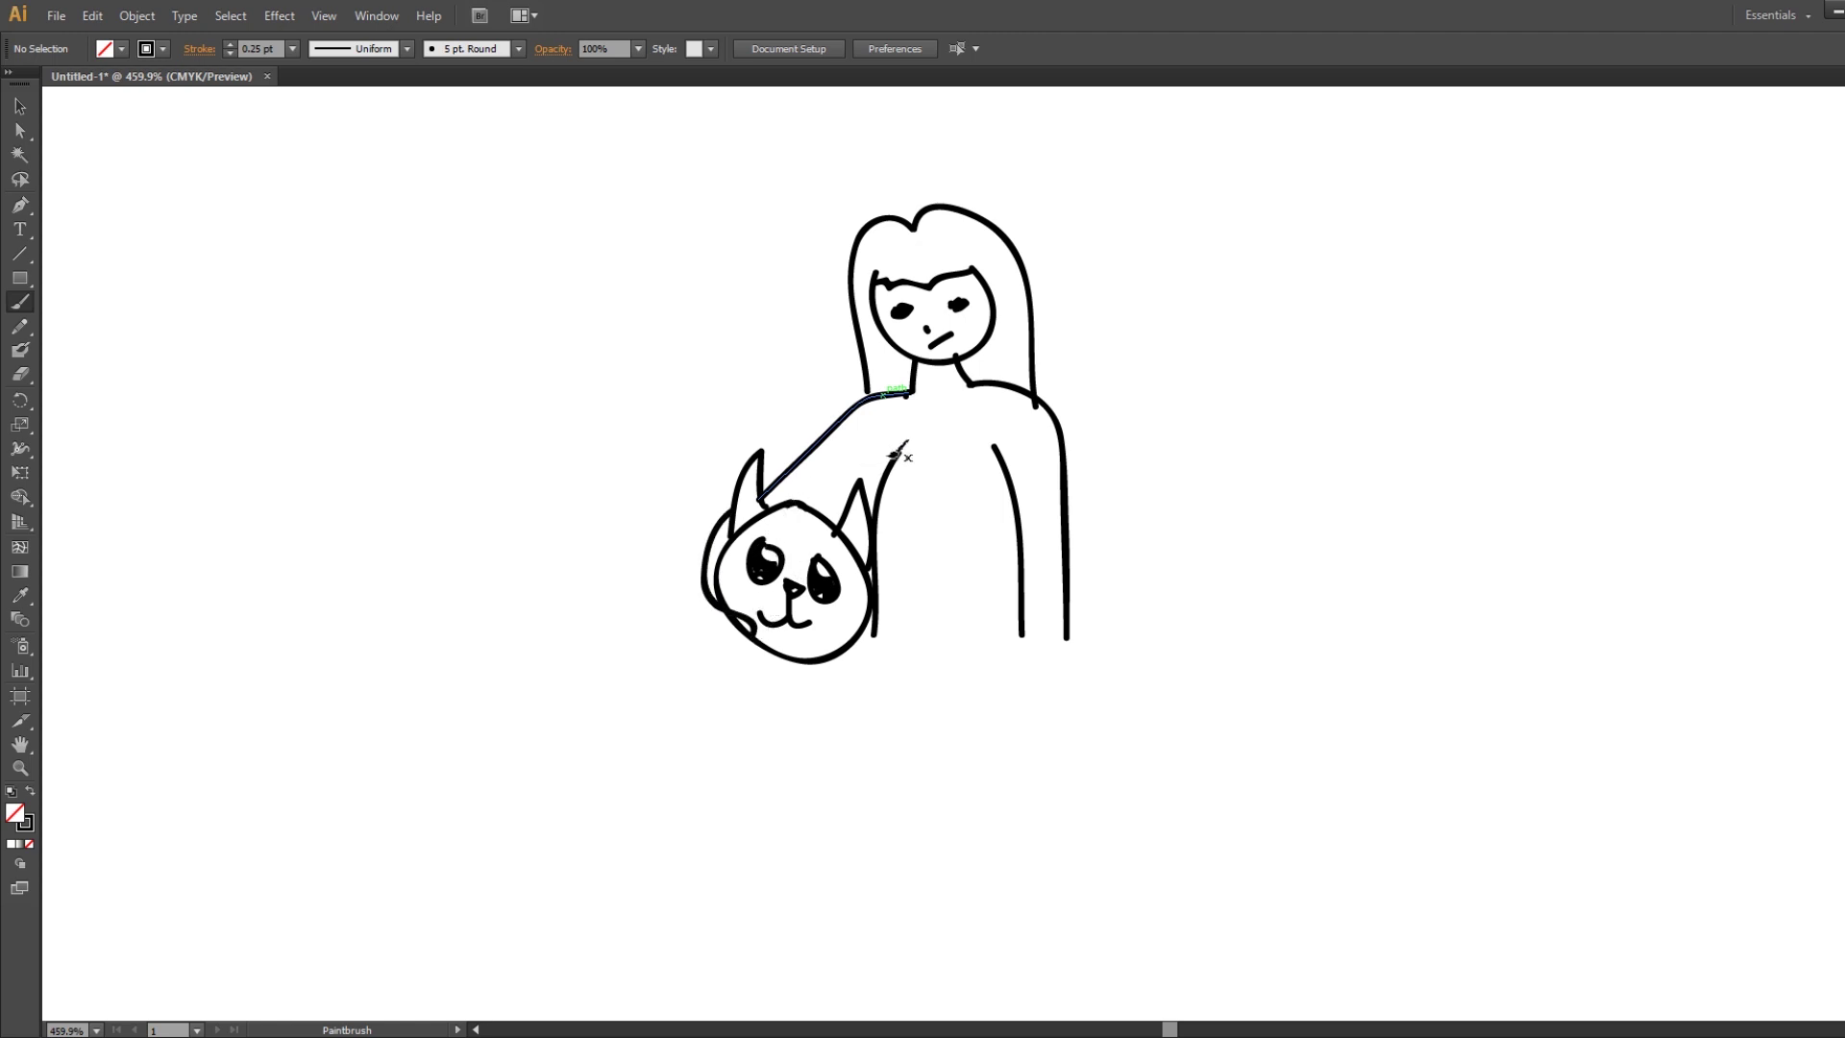
Extend the cat head's right ear upward, then sketch chest curves and undo the last one.
drag(893, 457, 862, 495)
drag(882, 521, 900, 527)
drag(1014, 510, 998, 528)
drag(929, 541, 972, 537)
key(ctrl+z)
key(v)
Remove the leftover chest marks, paint the leg arch at the torso base, and add a cat-head brow stroke.
key(ctrl+z)
key(ctrl+z)
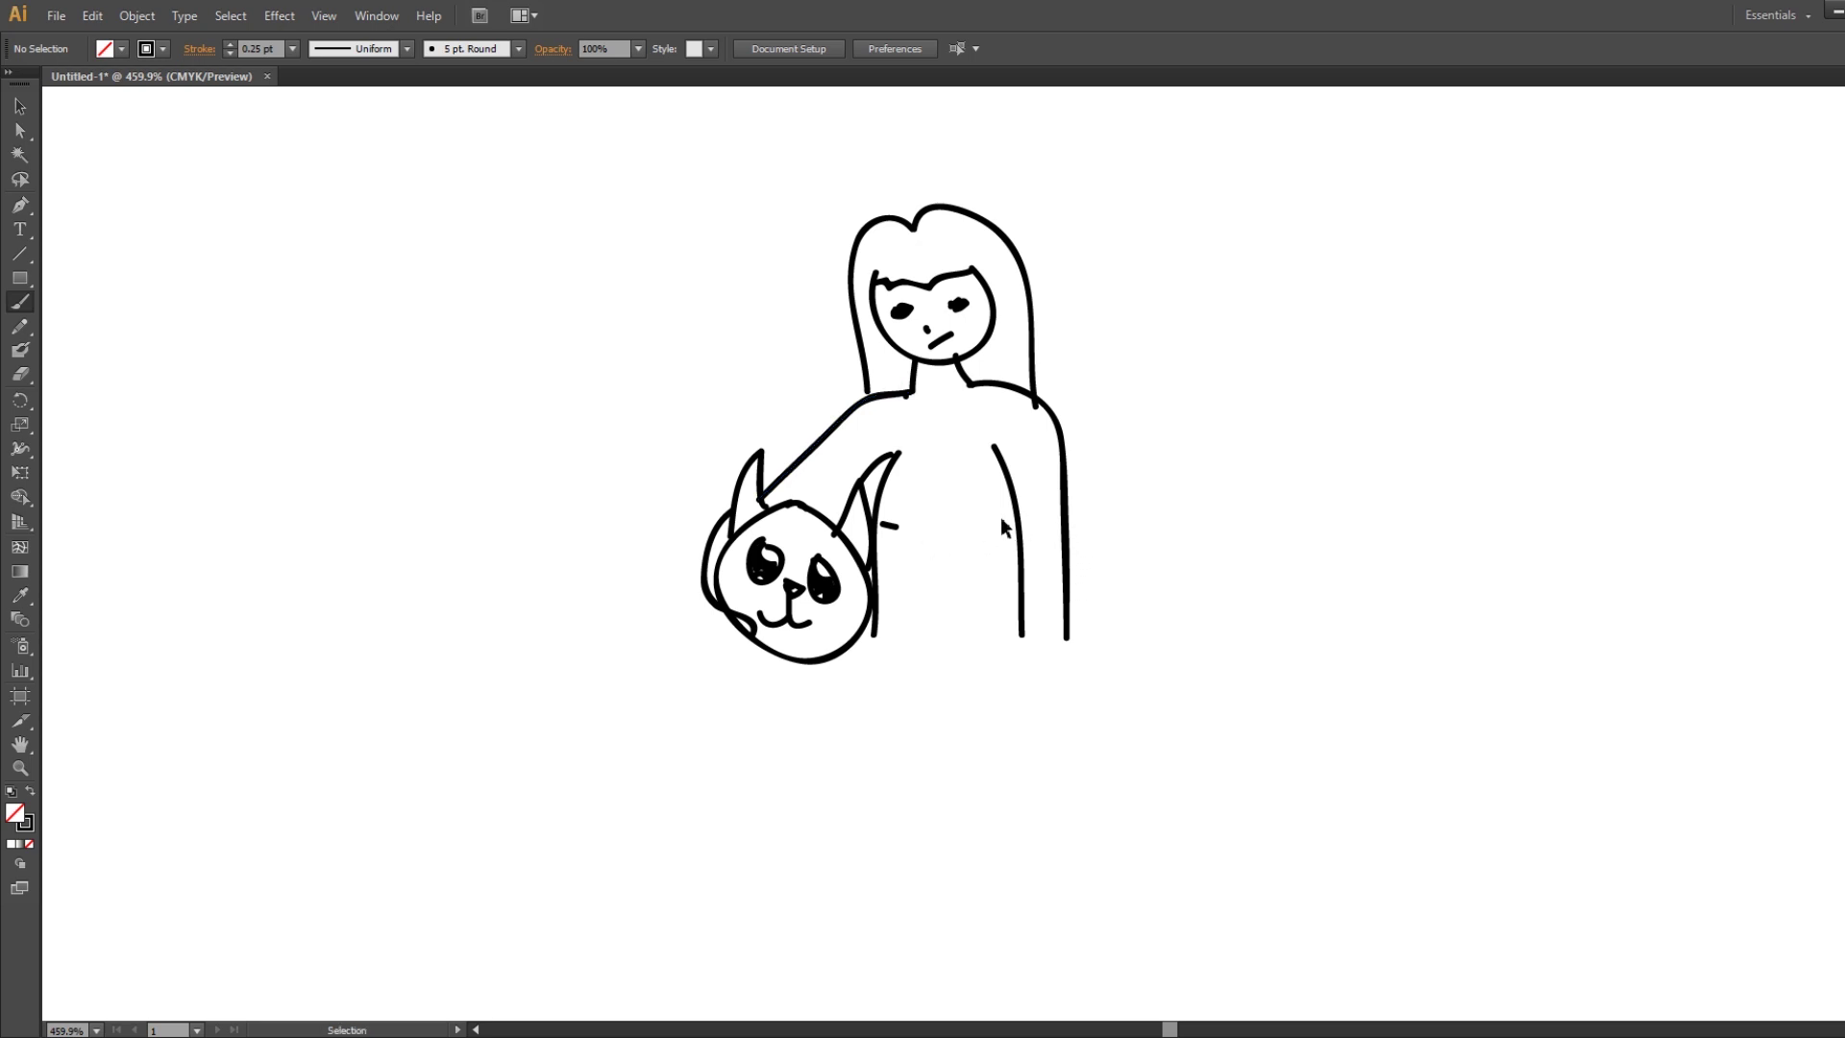
key(b)
mouse_move(904, 634)
mouse_down()
mouse_move(906, 601)
mouse_move(998, 605)
mouse_move(989, 634)
mouse_up()
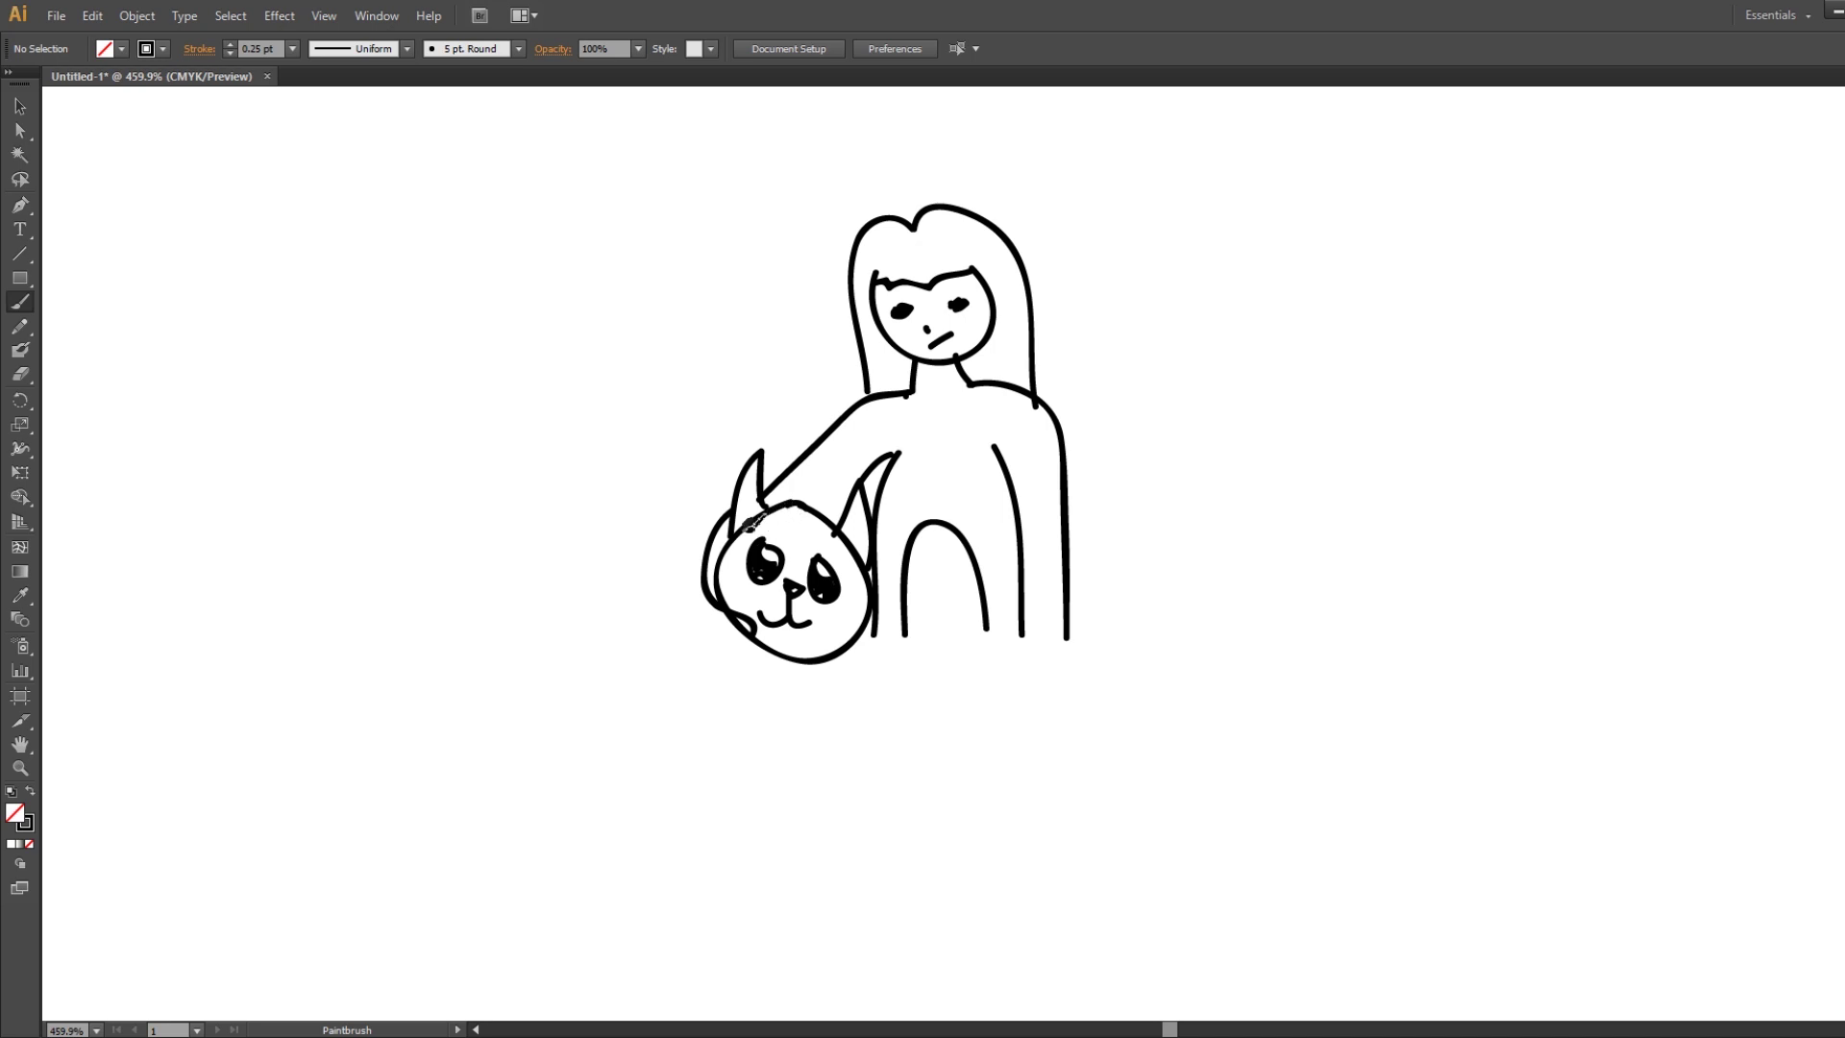
mouse_move(755, 516)
mouse_down()
mouse_move(736, 548)
mouse_move(825, 549)
mouse_move(873, 581)
mouse_up()
Remove the brow scribble and draw the inner edge of the cat's right ear.
key(ctrl+z)
ctrl+click(908, 605)
key(ctrl+shift+a)
drag(836, 522, 882, 464)
Try two leg lines below the cat head, undoing both, and return to the Paintbrush.
drag(874, 634, 877, 752)
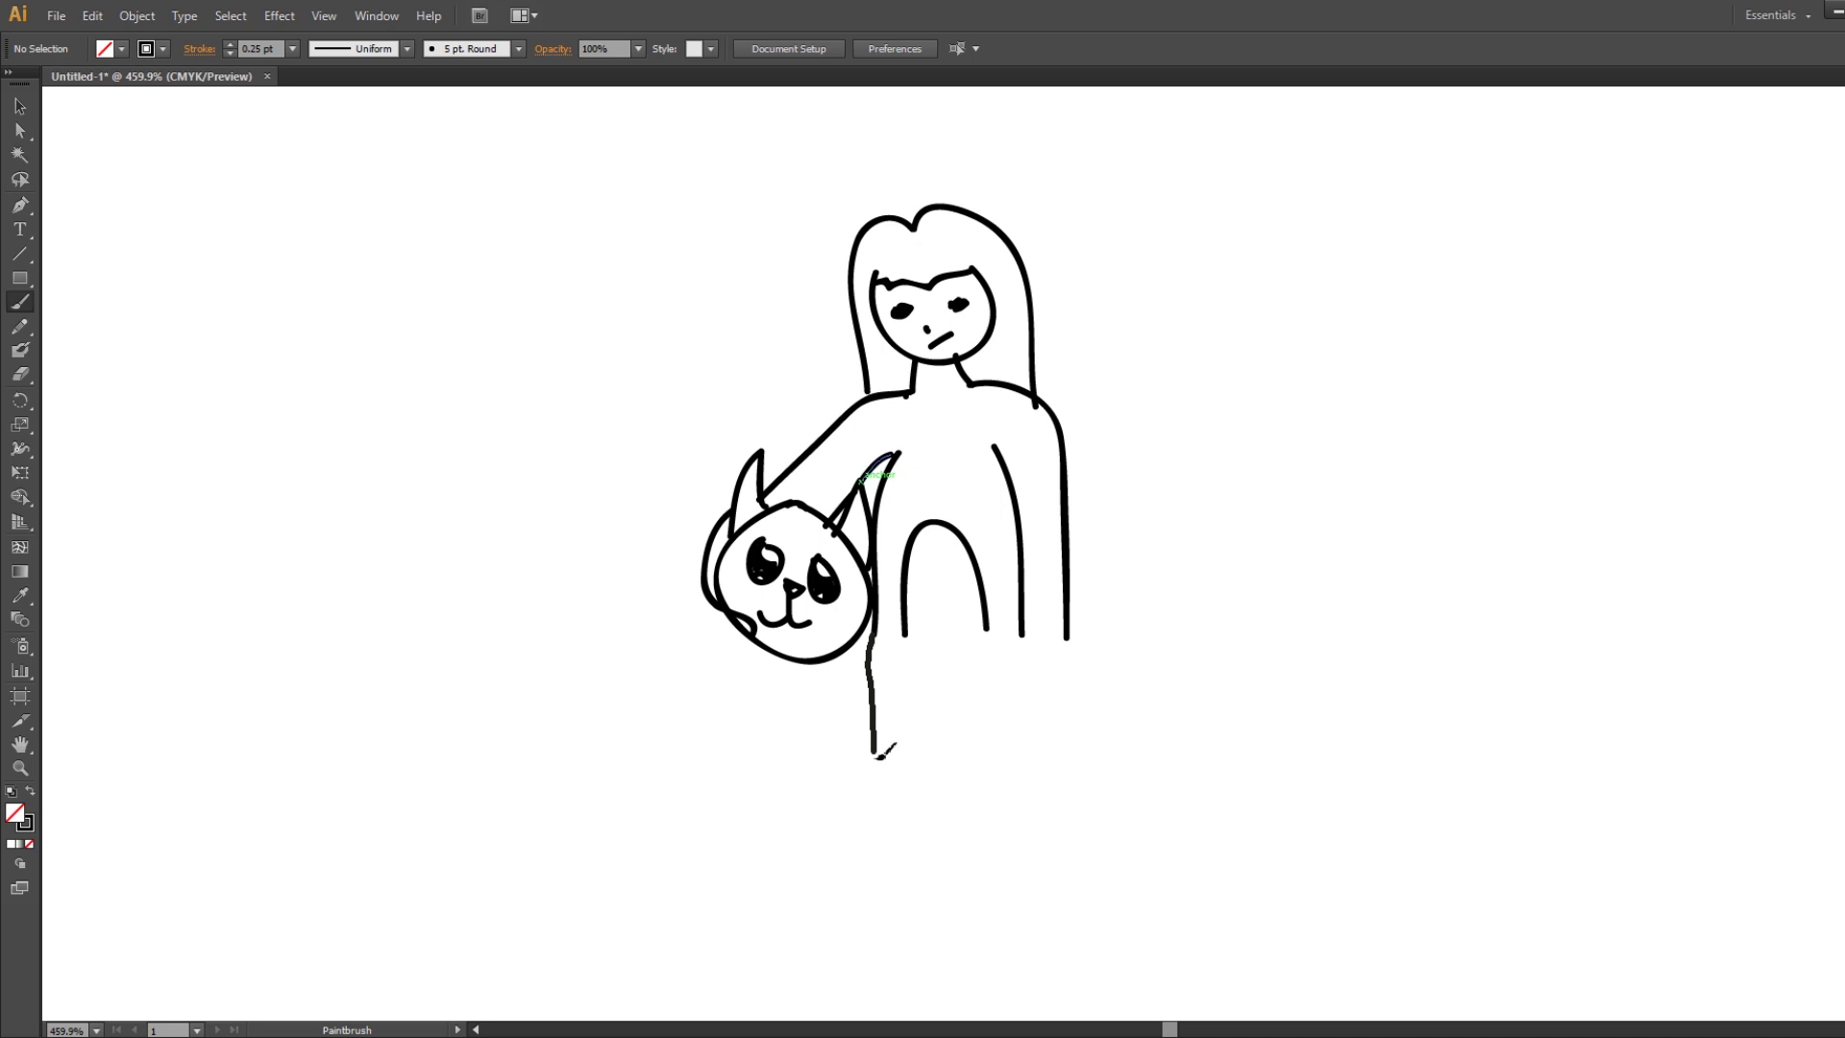
key(ctrl+z)
drag(882, 635, 891, 832)
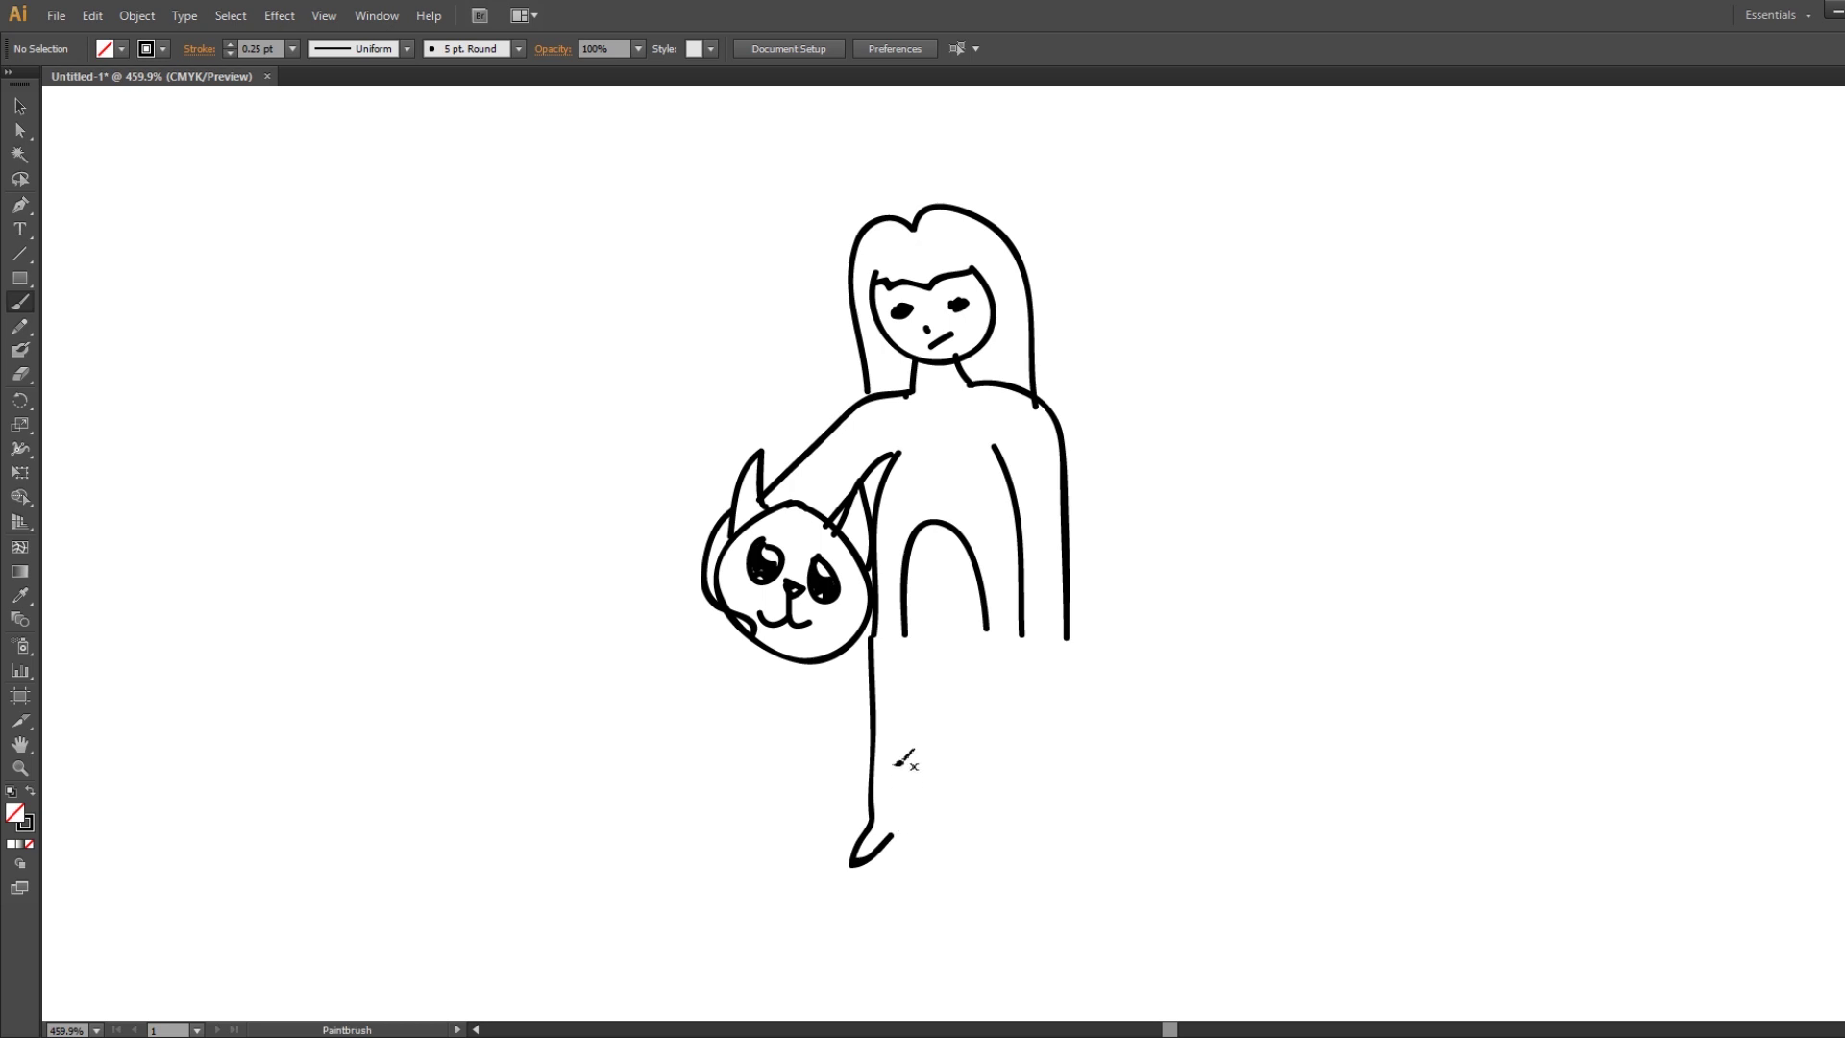
key(ctrl+z)
key(z)
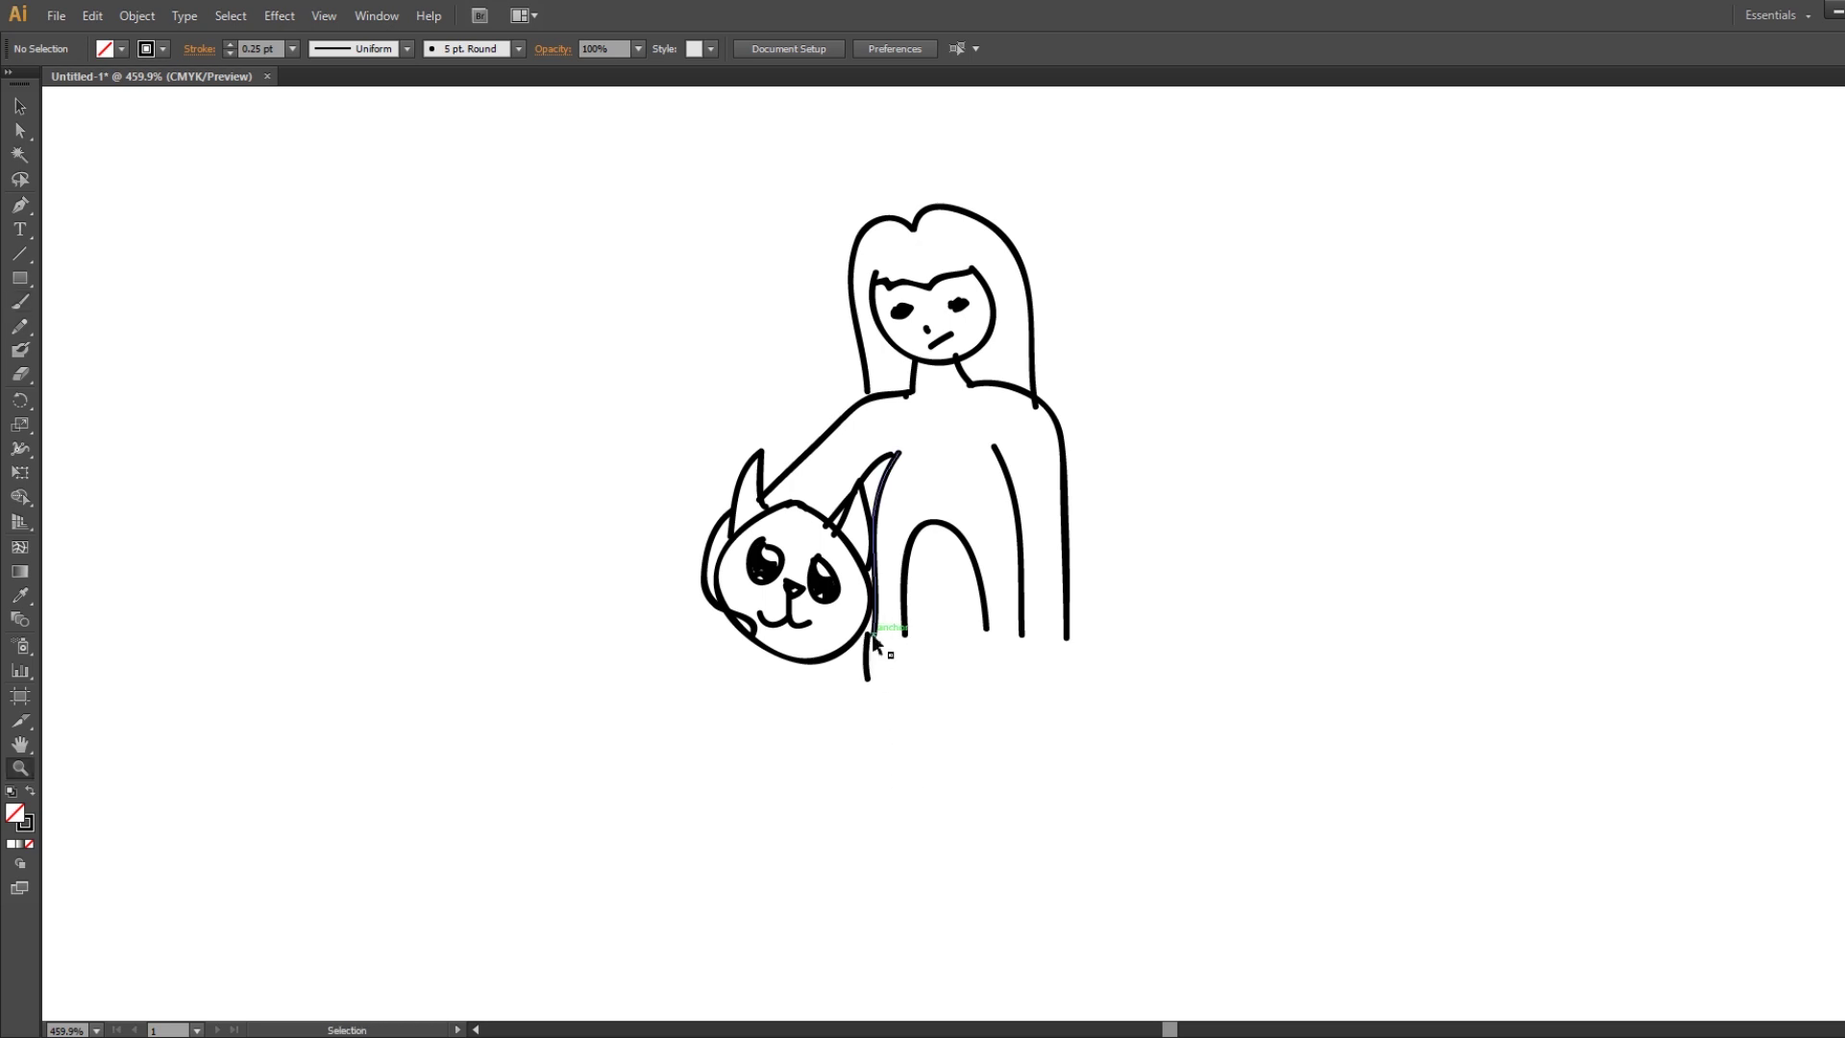
key(ctrl+z)
key(b)
Draw and undo a long leg line from the chin, then start a curved outline below the torso.
mouse_move(876, 646)
mouse_down()
mouse_move(853, 829)
mouse_move(908, 825)
mouse_move(914, 656)
mouse_up()
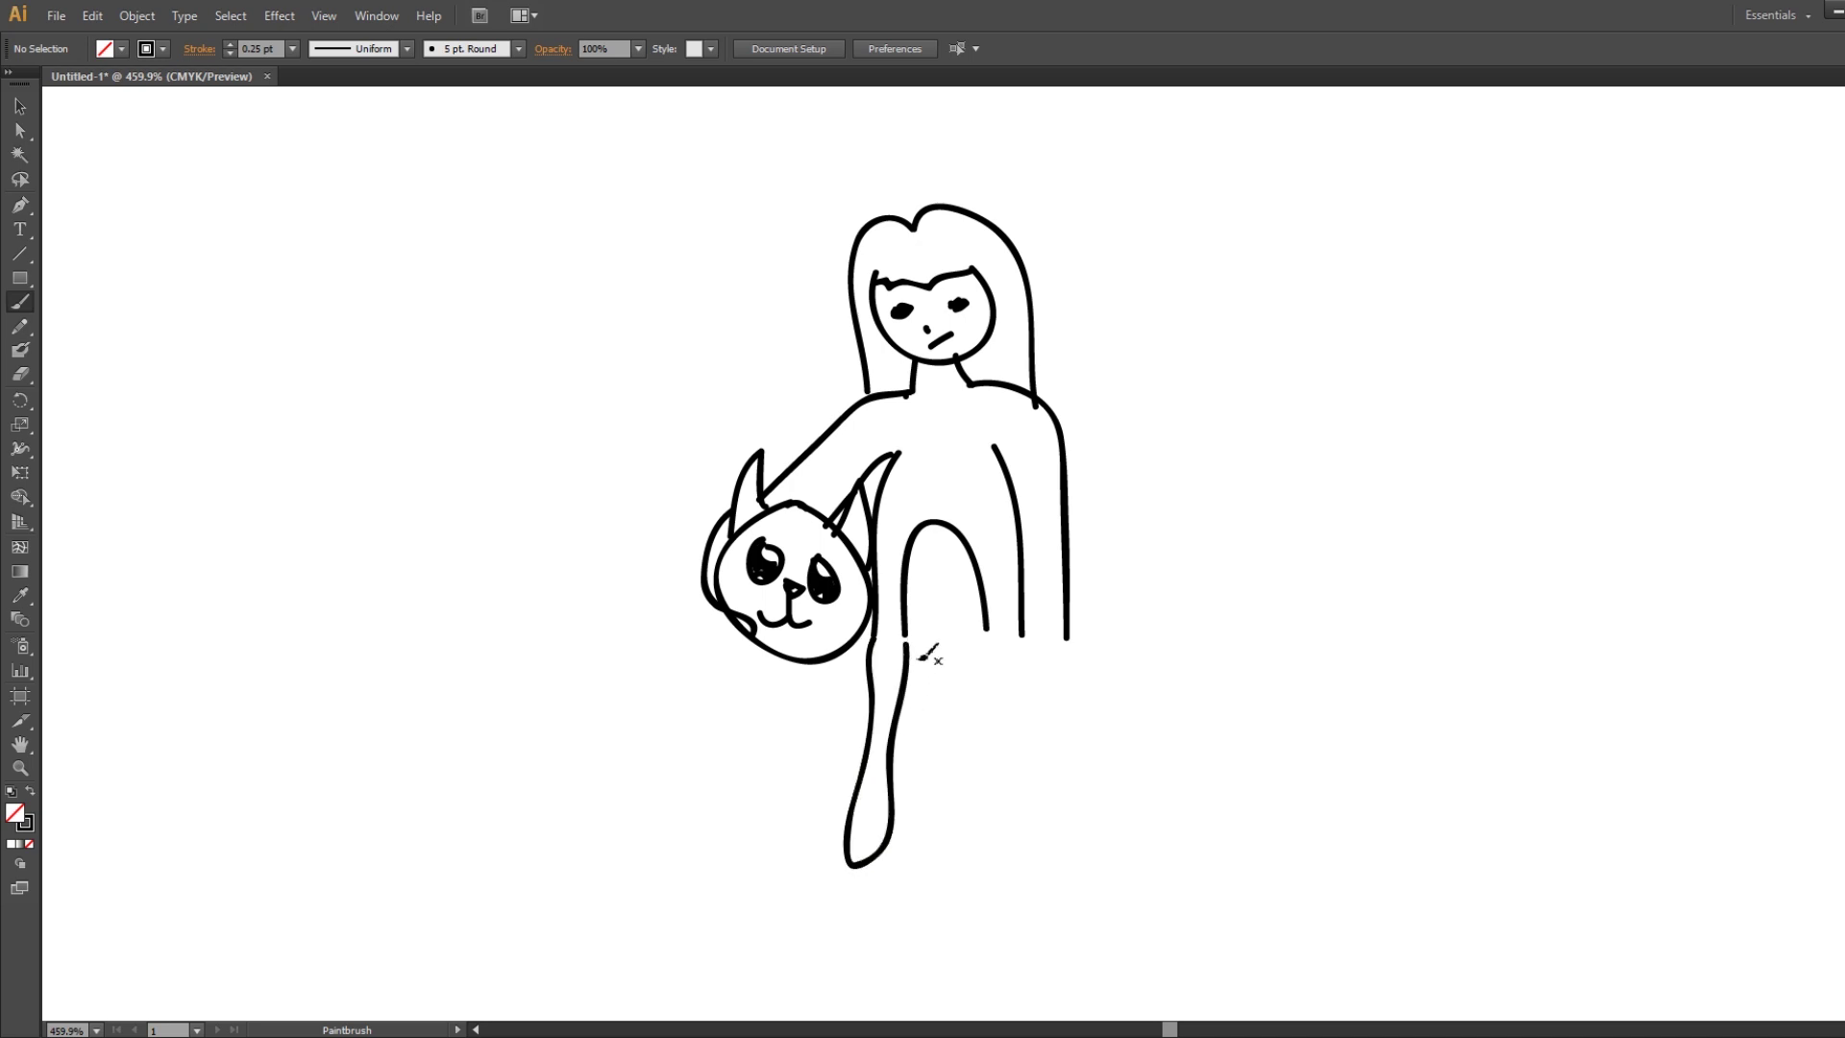
key(ctrl+z)
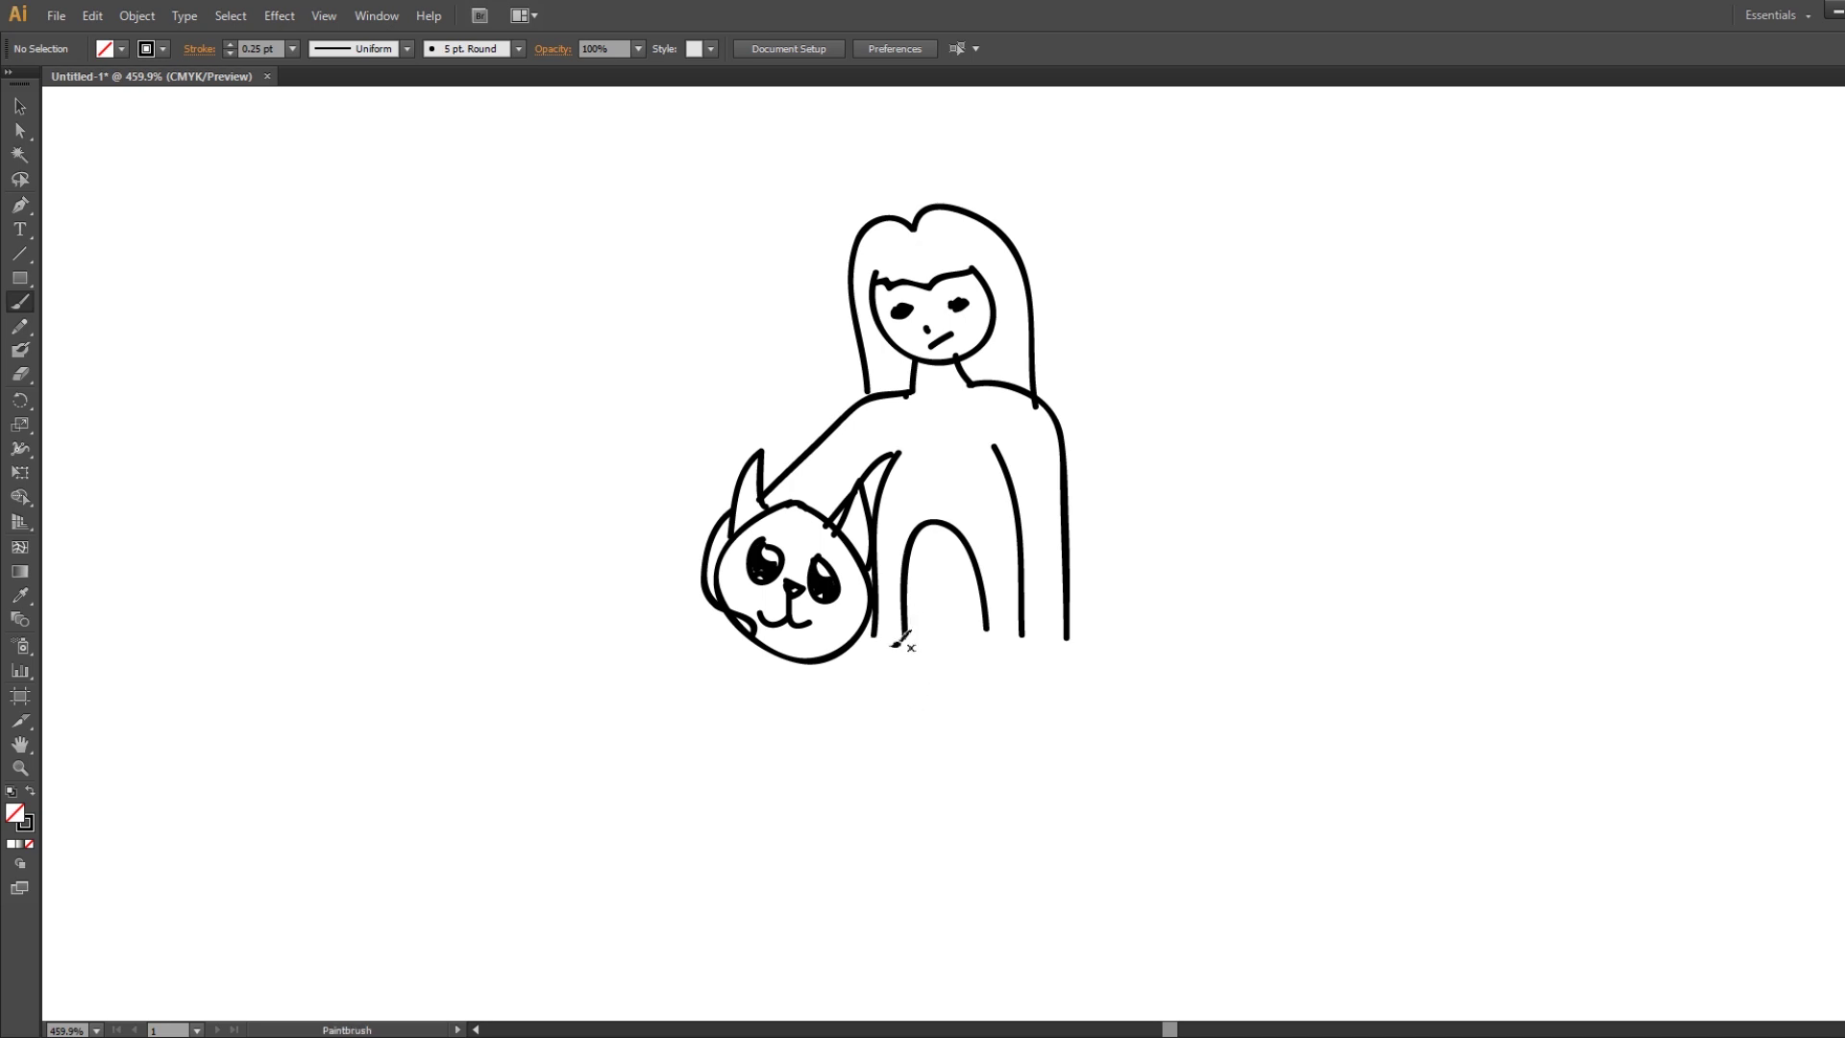
drag(883, 641, 1008, 707)
Finish and undo the curved bottom outline, then try and undo short leg extensions.
drag(1009, 706, 1026, 635)
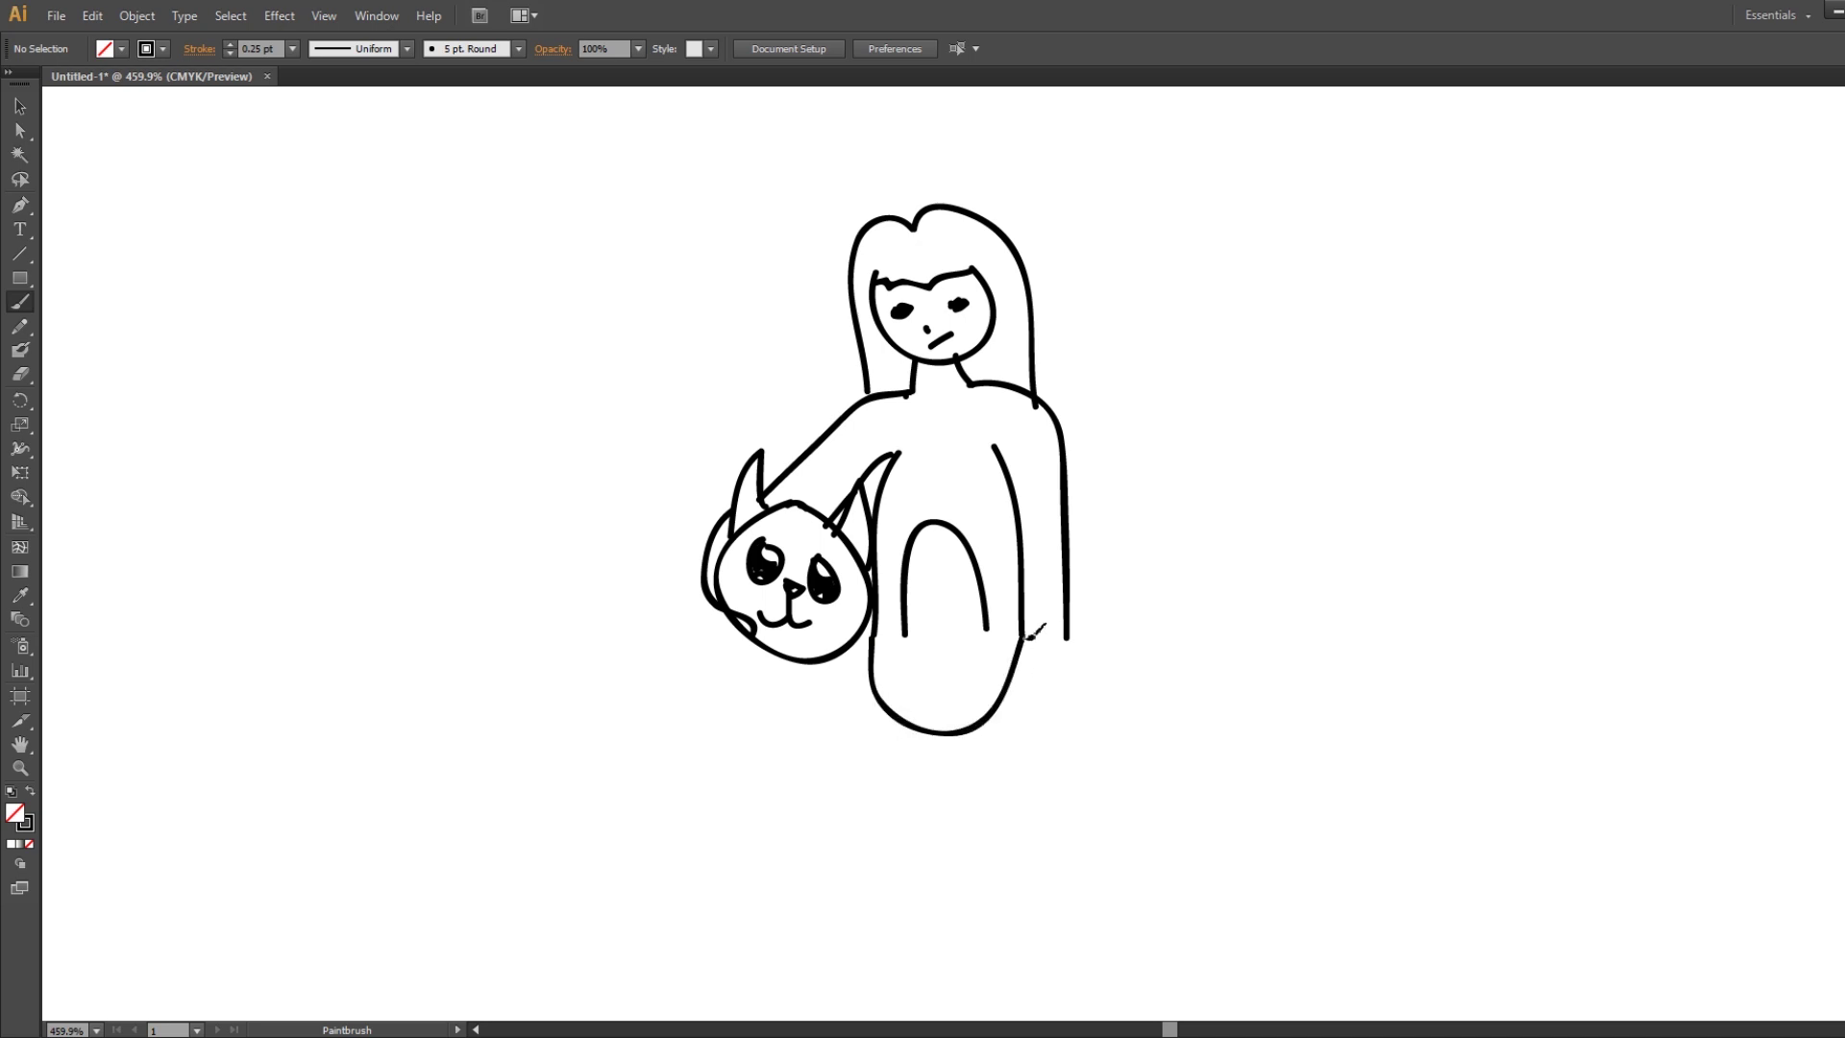
key(ctrl+z)
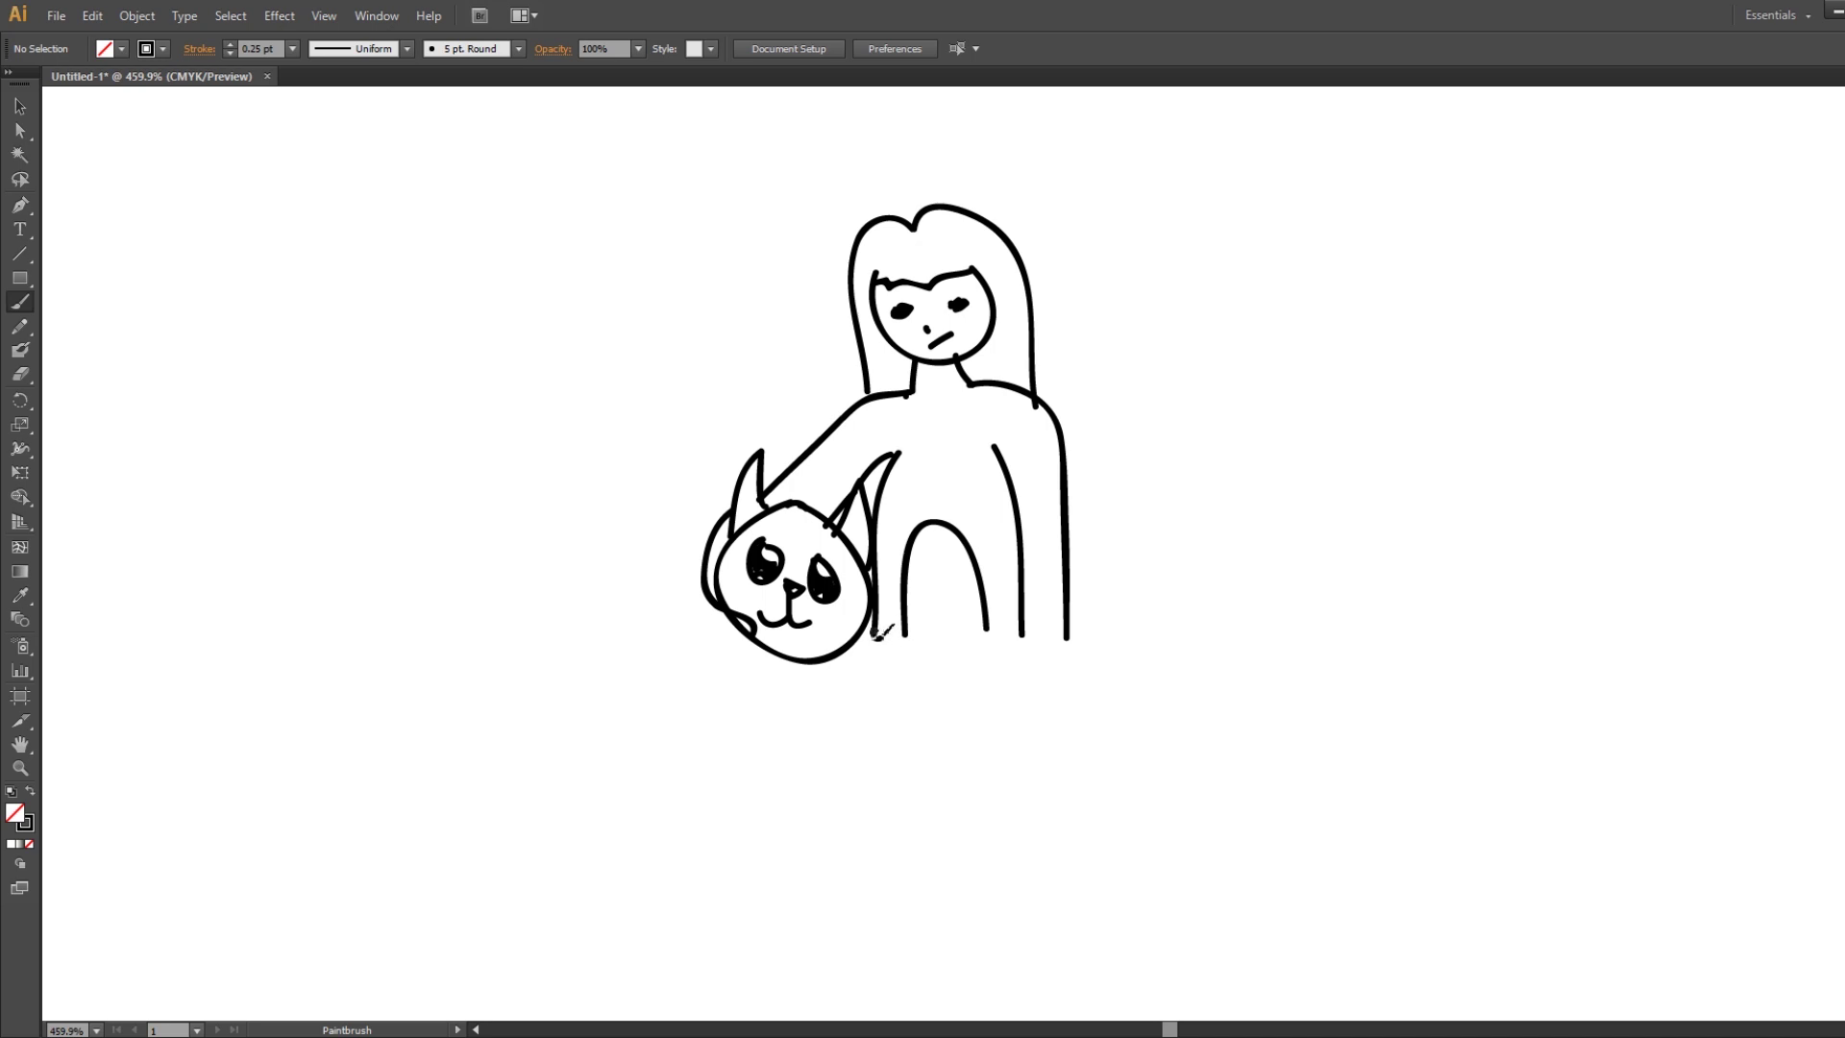
drag(883, 660, 894, 679)
drag(1023, 632, 1029, 673)
key(ctrl+z)
key(ctrl+z)
Redraw the leg extensions, replace the hooked hand with a smooth curve, and close the belly patch bottom.
drag(874, 638, 879, 681)
drag(1023, 631, 1029, 681)
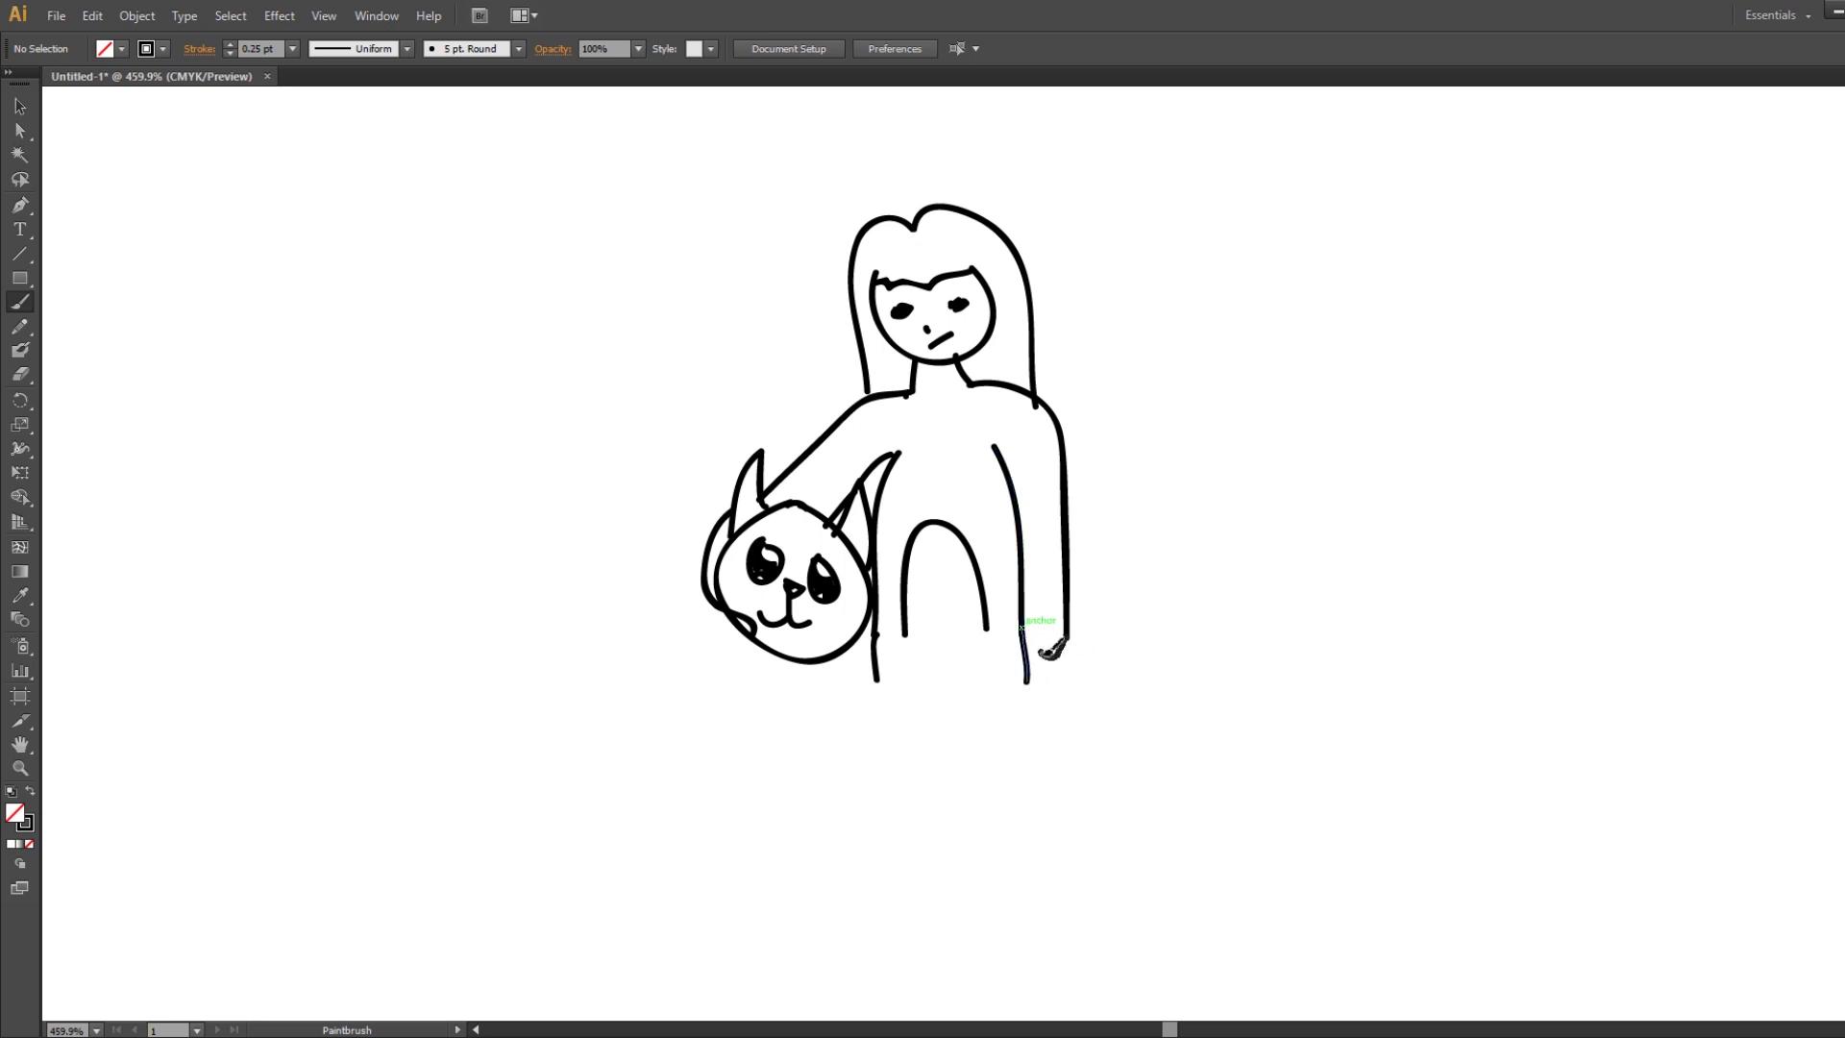
key(ctrl+z)
mouse_move(1027, 635)
mouse_down()
mouse_move(1082, 635)
mouse_move(1064, 634)
mouse_up()
drag(1023, 672, 1026, 686)
key(ctrl+z)
drag(908, 631, 998, 626)
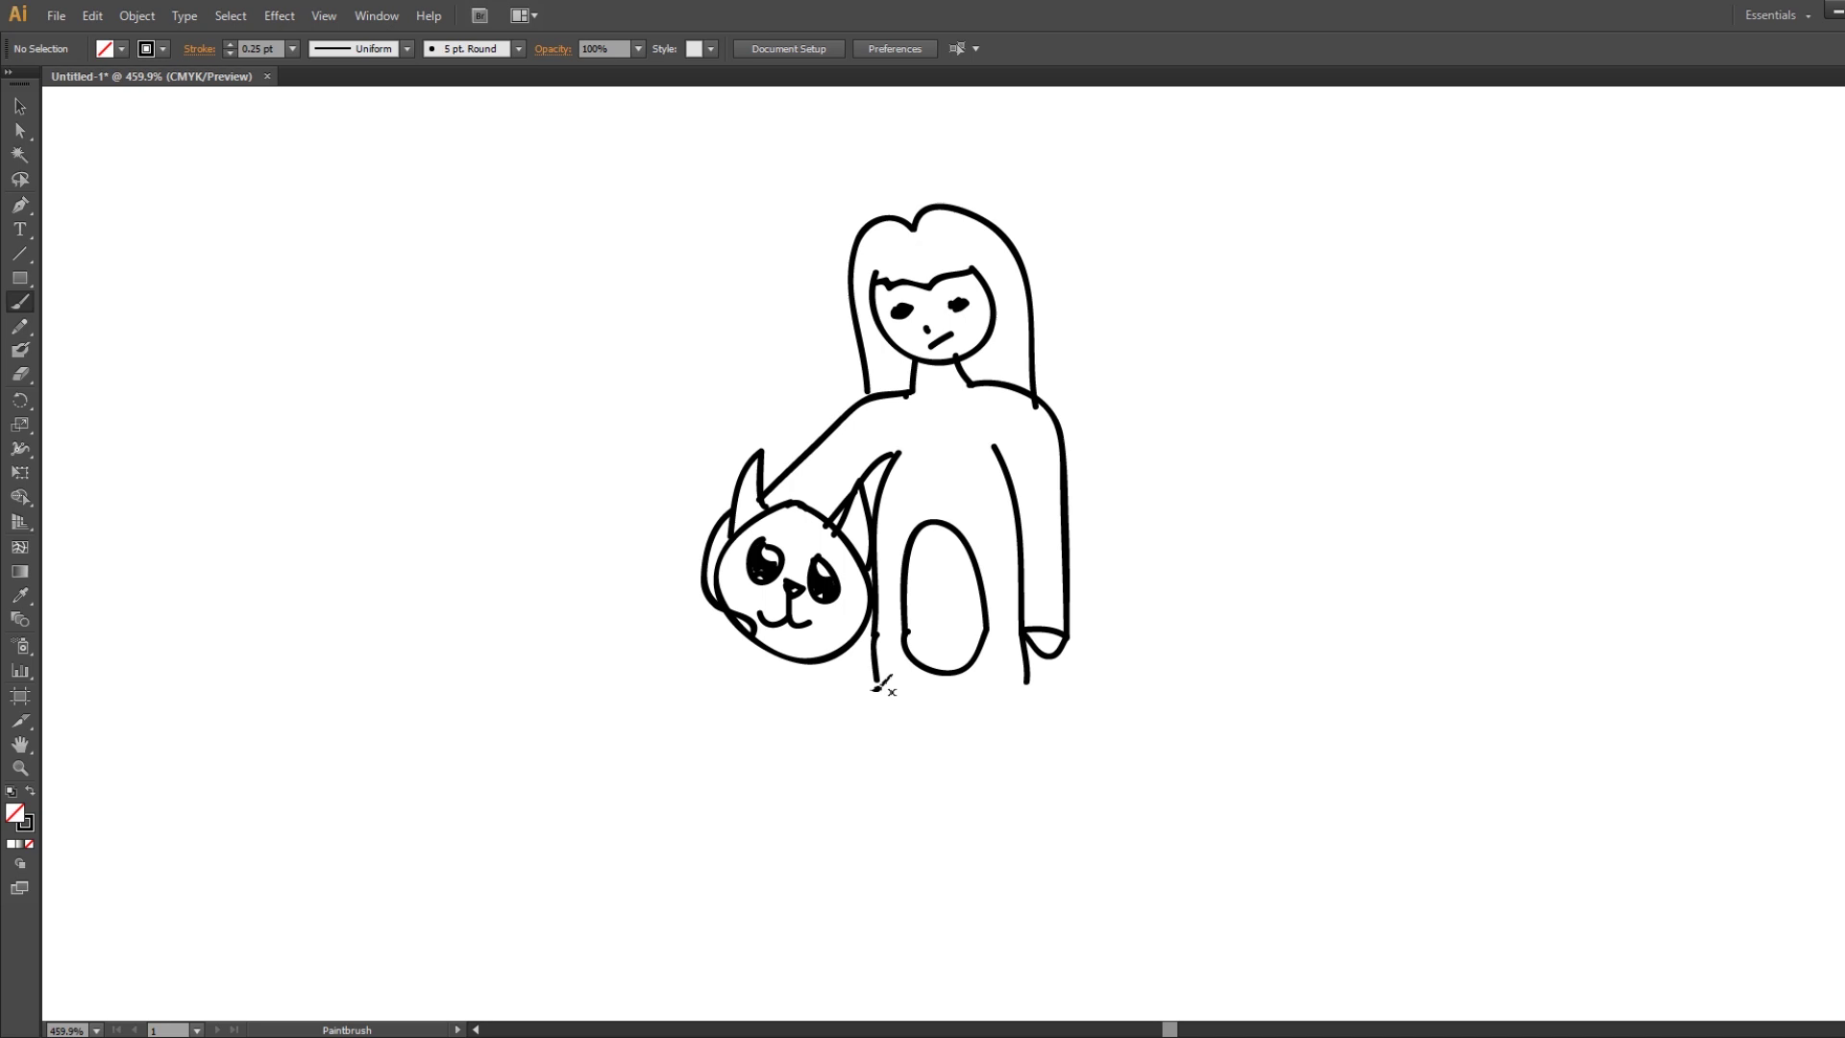
Extend both body sides downward, draw the inner leg lines, and add the right and left feet.
drag(876, 675, 871, 870)
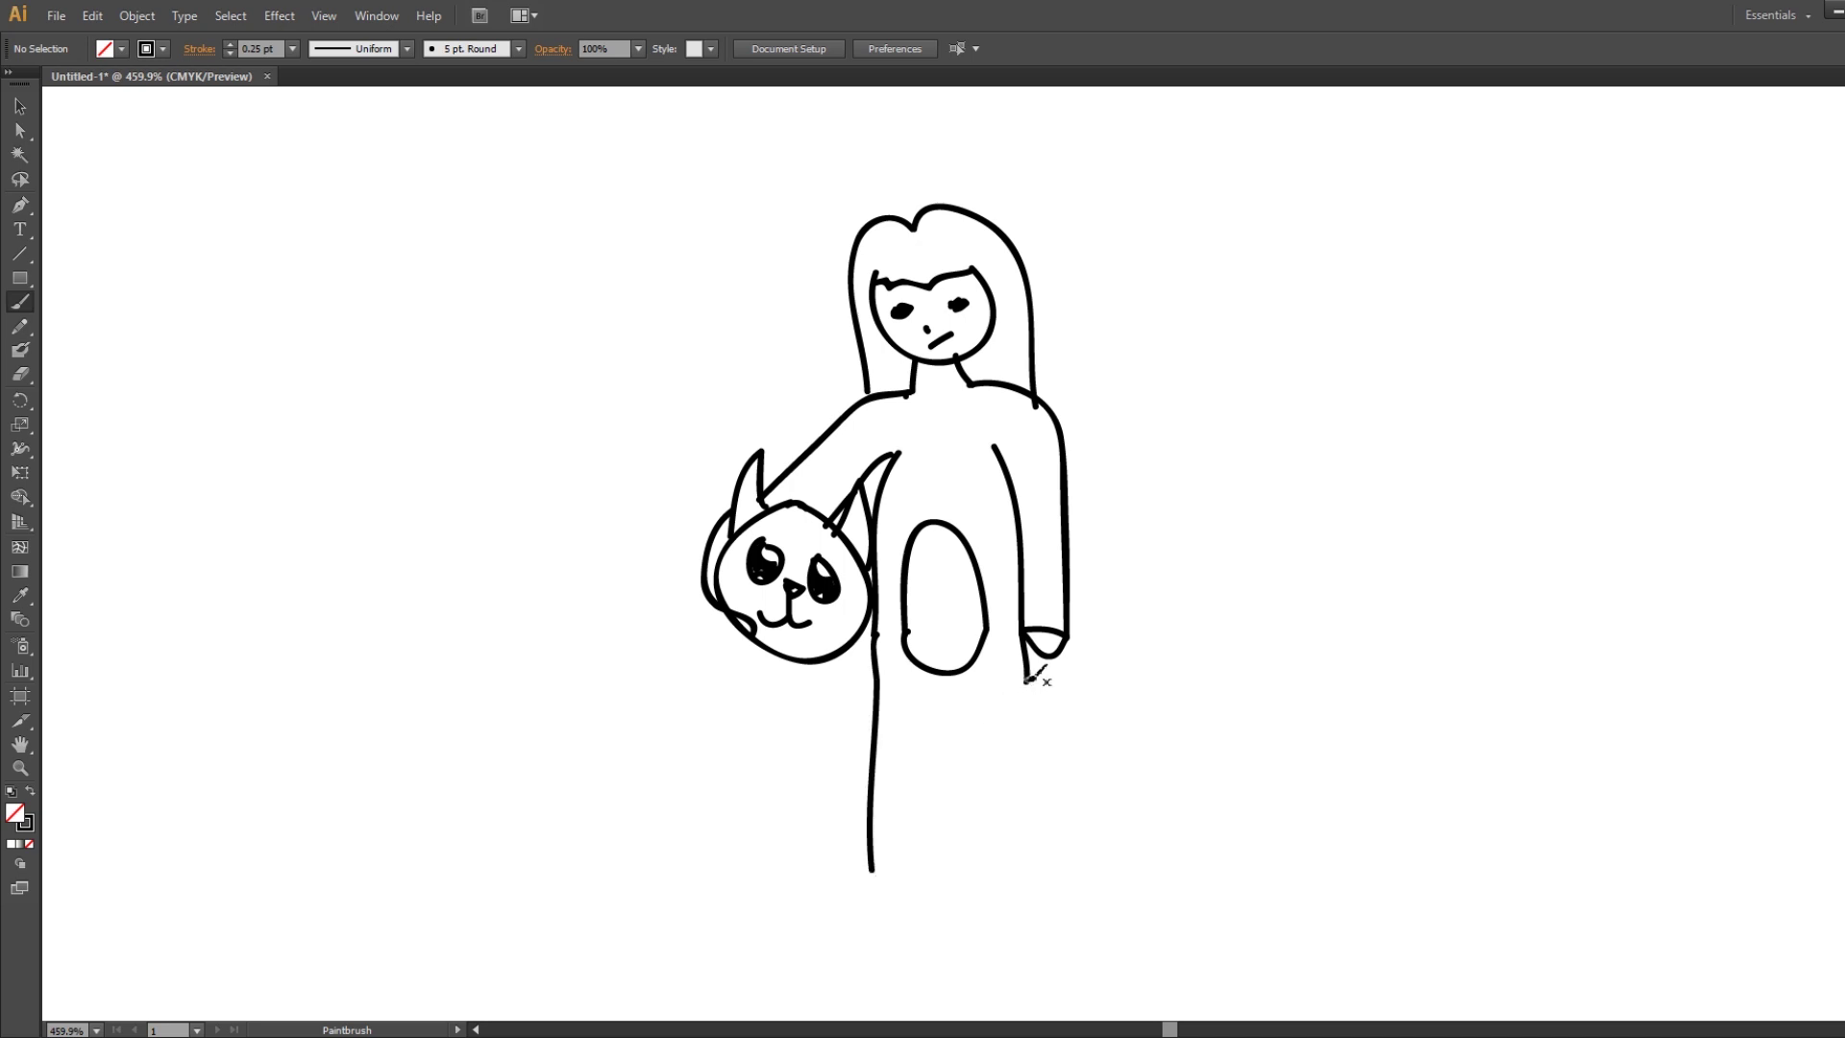
drag(1027, 672, 1026, 856)
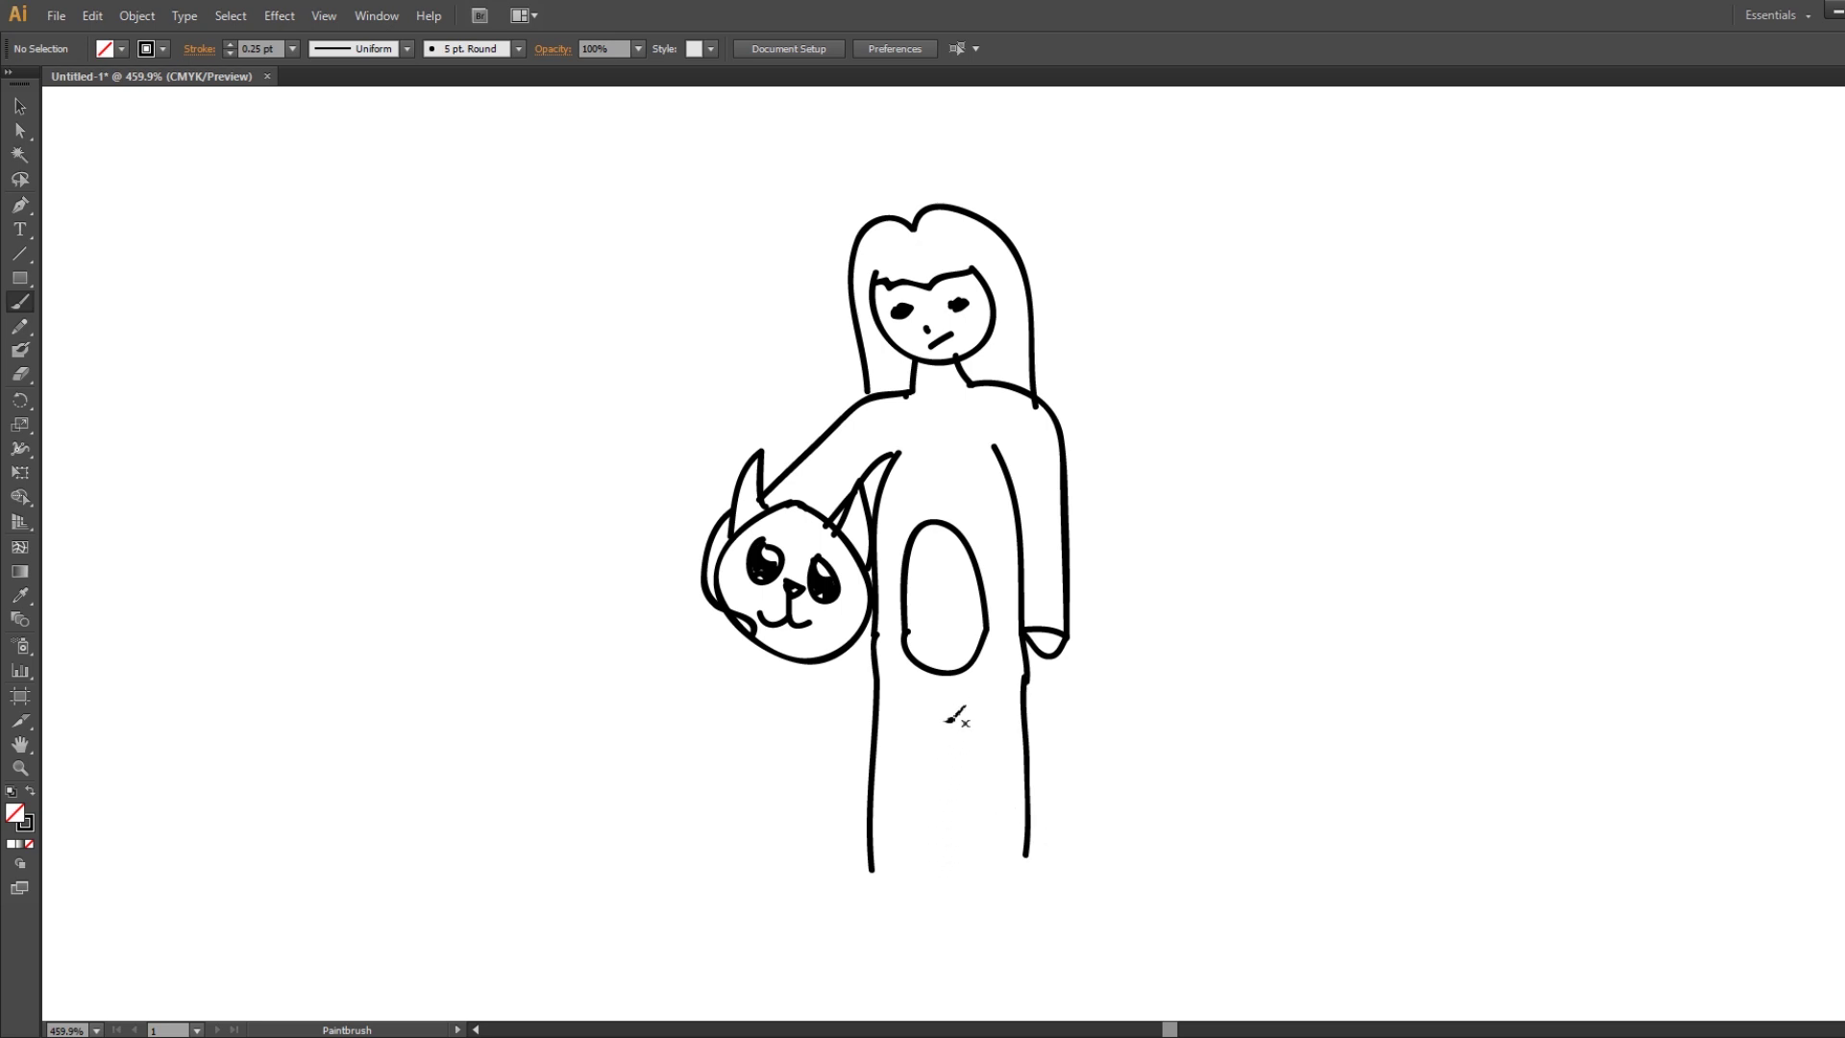
drag(937, 706, 929, 865)
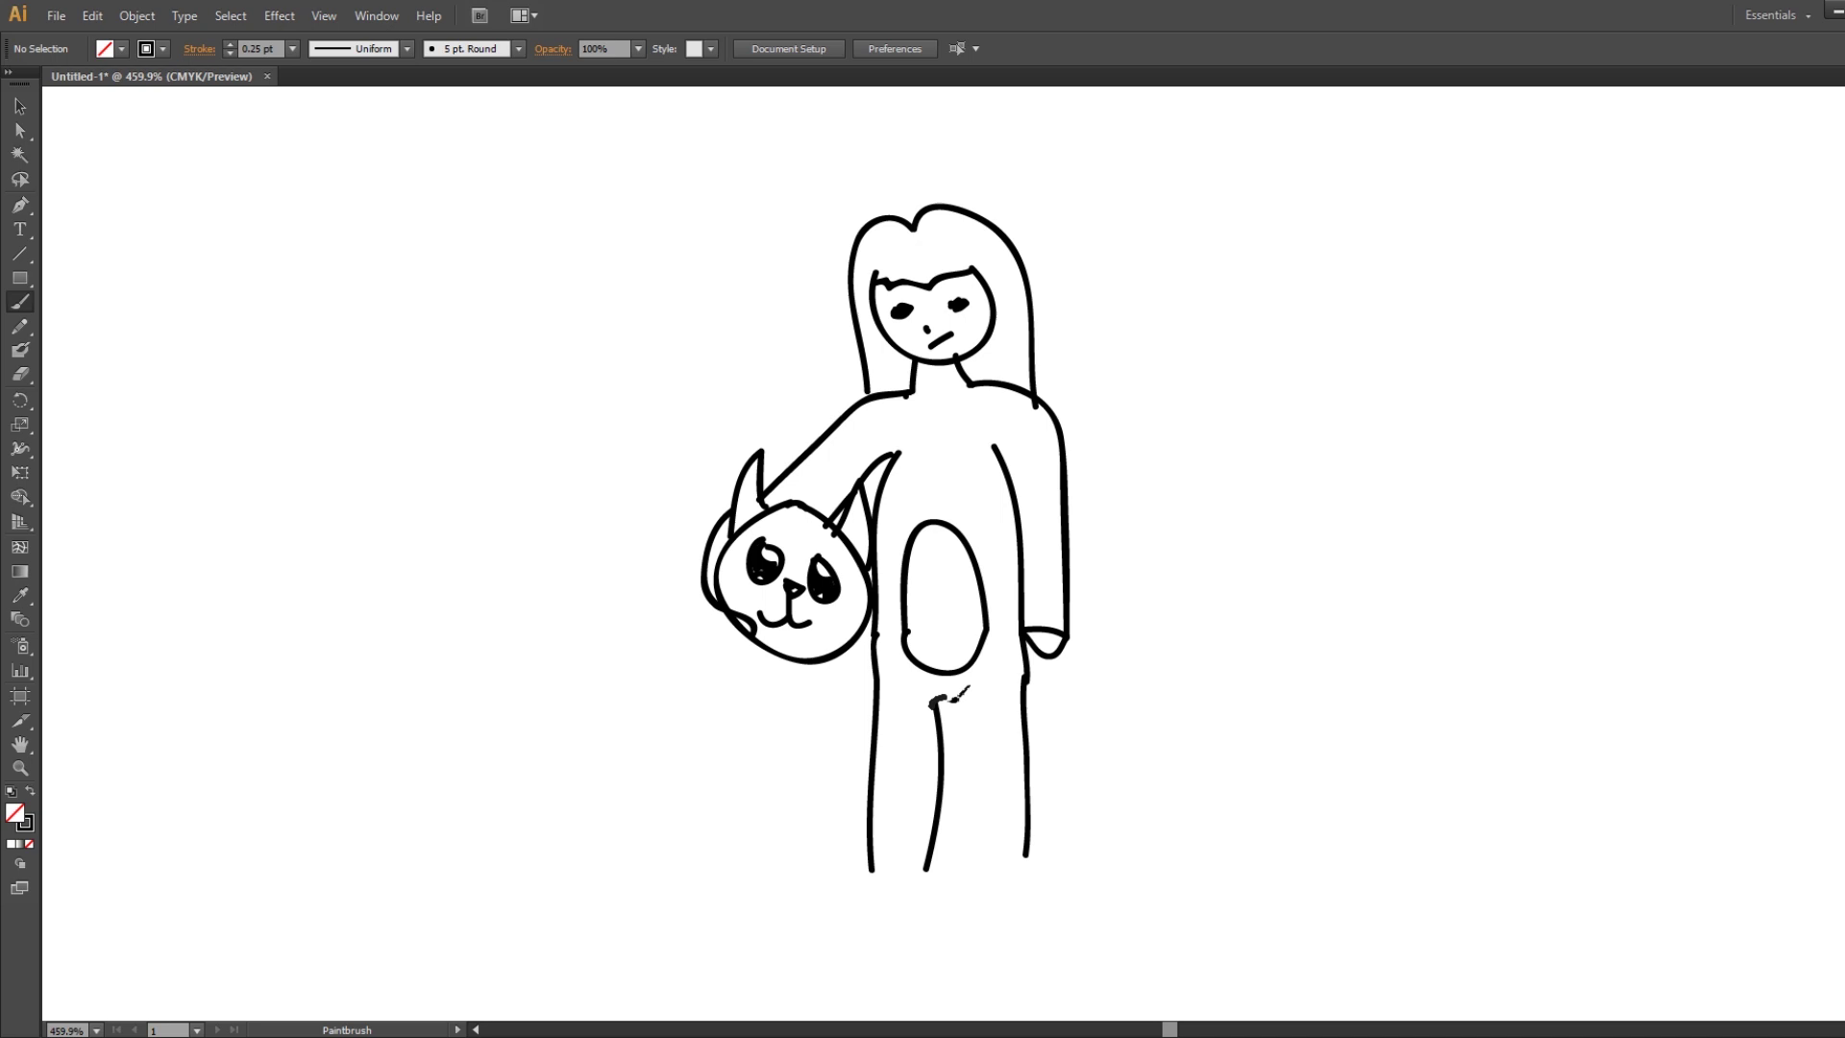
drag(937, 701, 1003, 865)
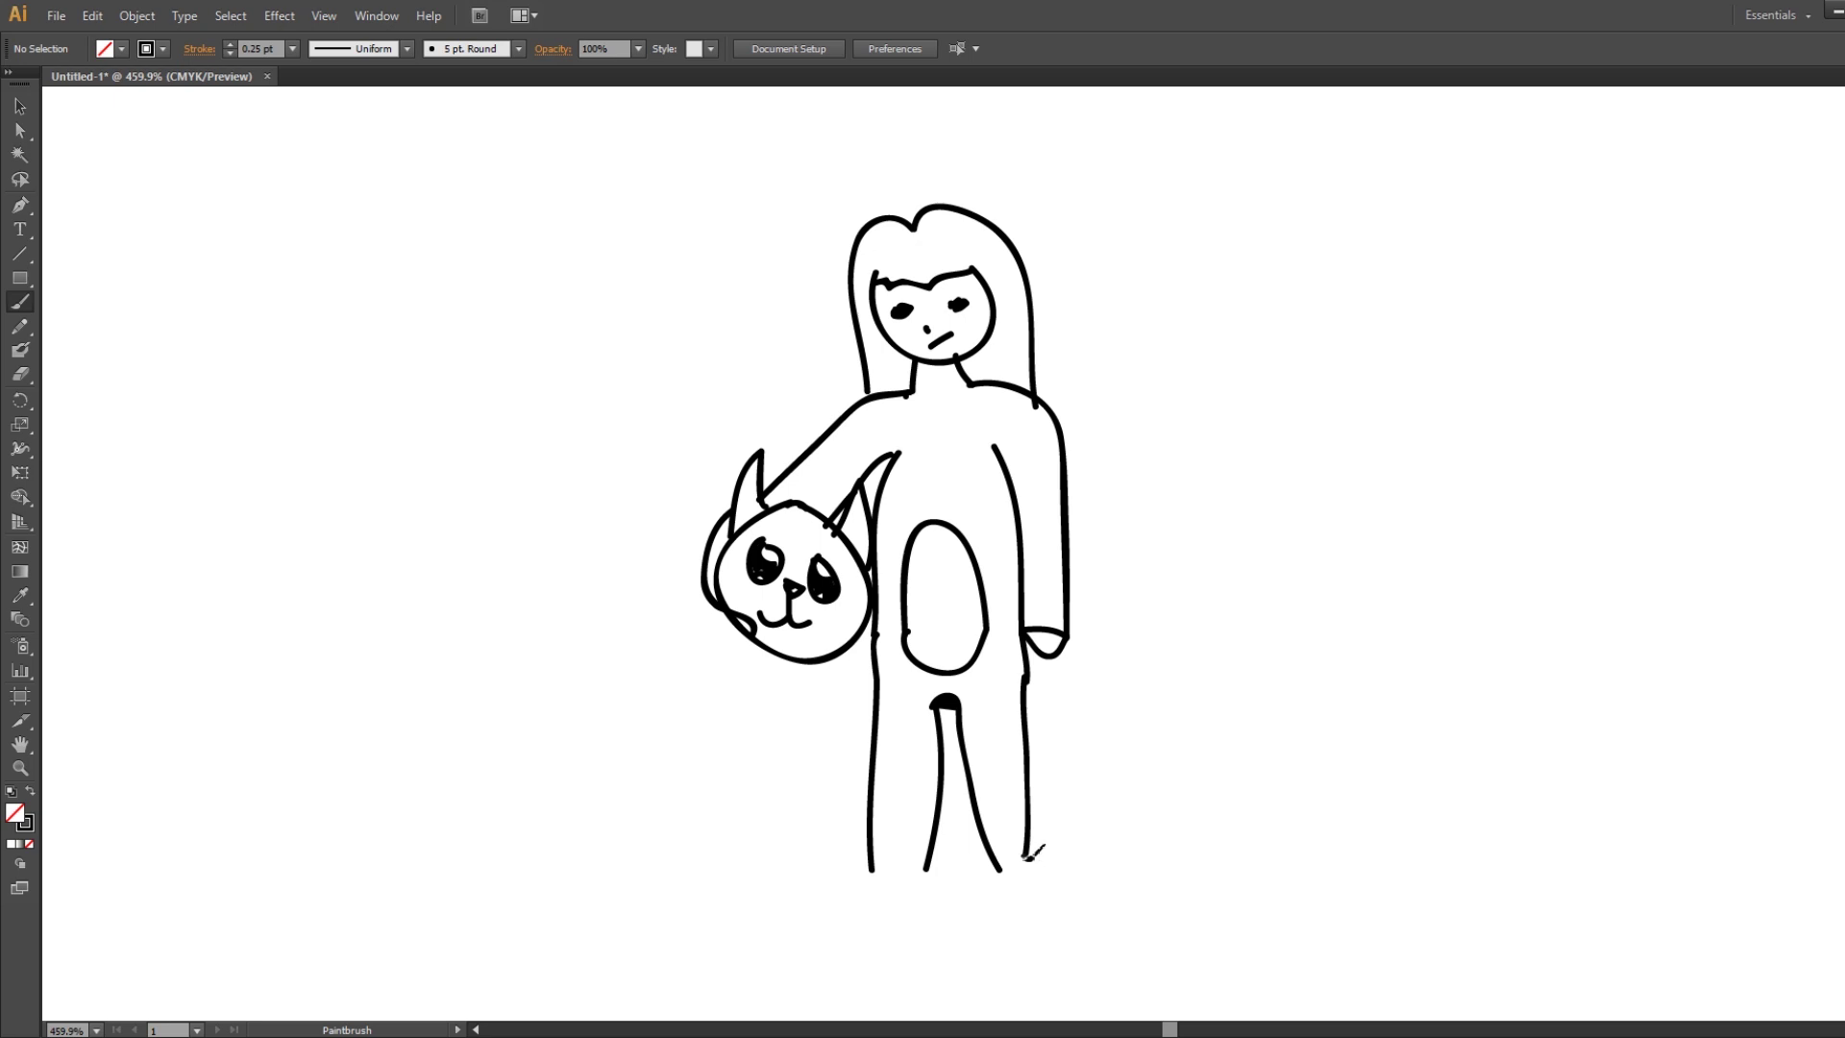
mouse_move(1028, 860)
mouse_down()
mouse_move(1088, 897)
mouse_move(1000, 866)
mouse_up()
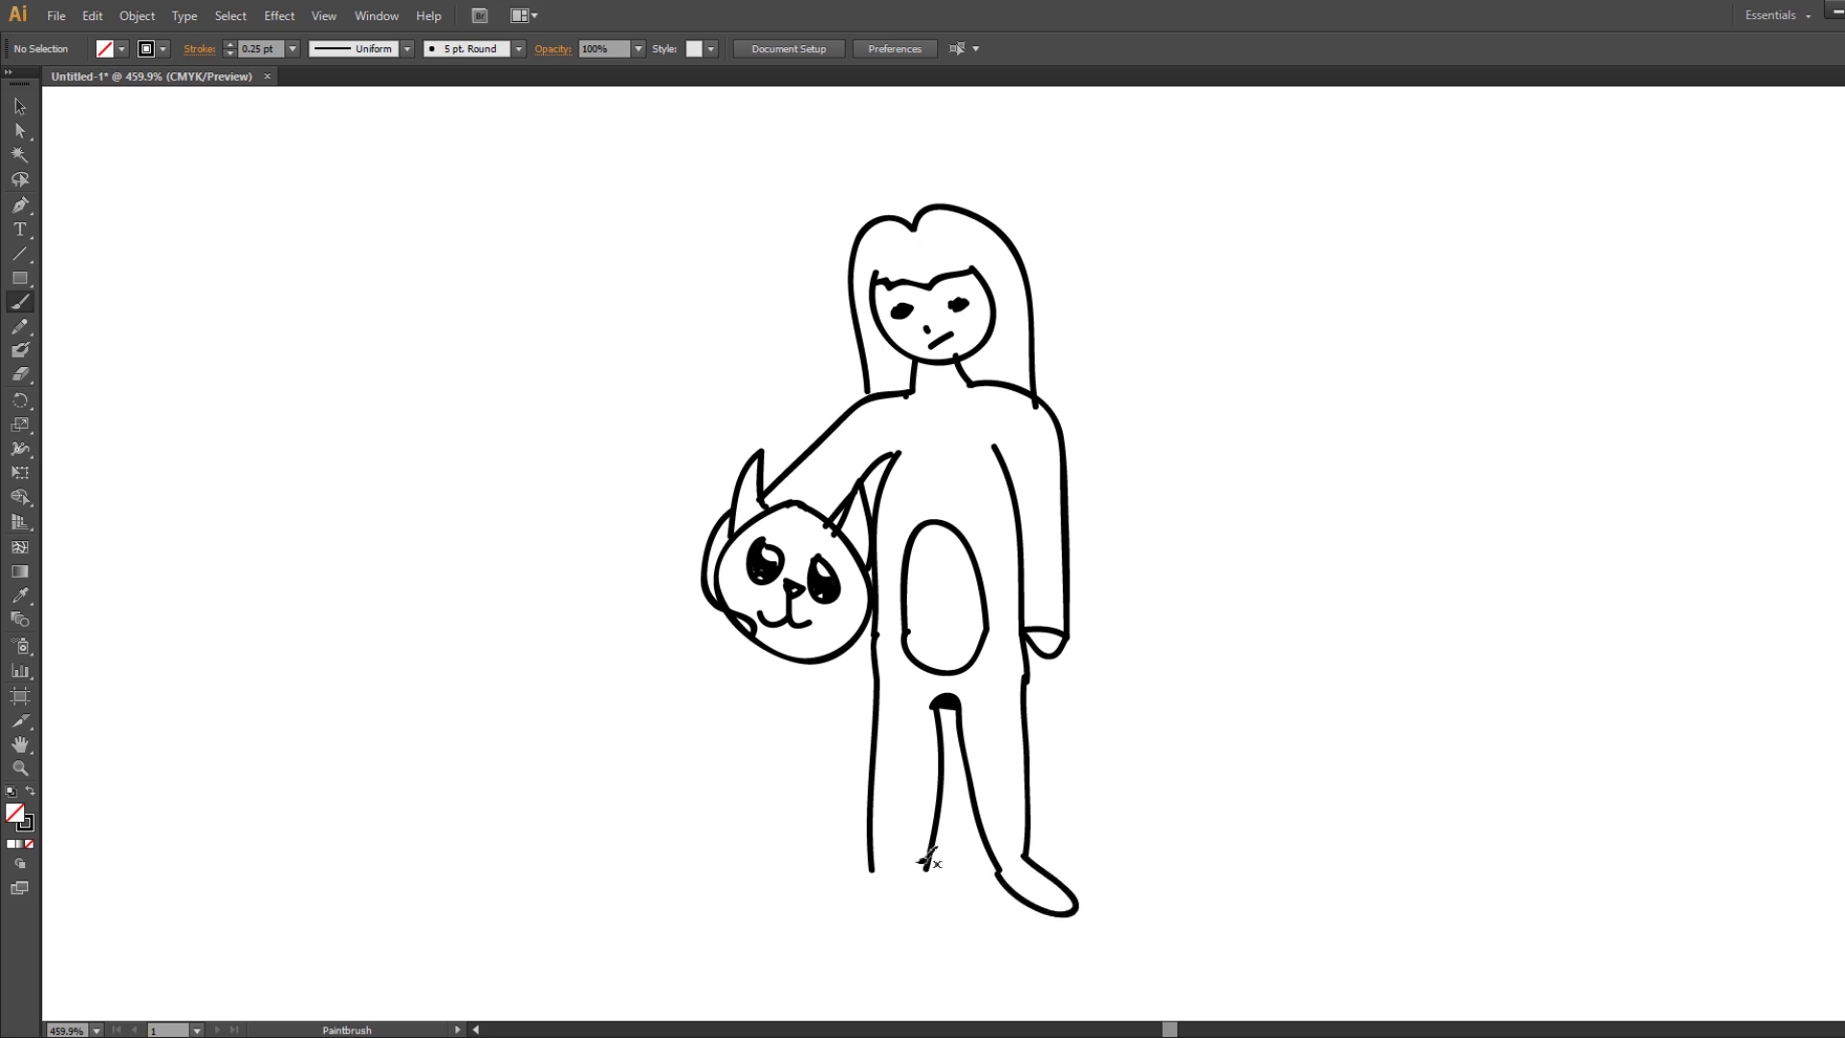
mouse_move(927, 864)
mouse_down()
mouse_move(827, 908)
mouse_move(880, 865)
mouse_up()
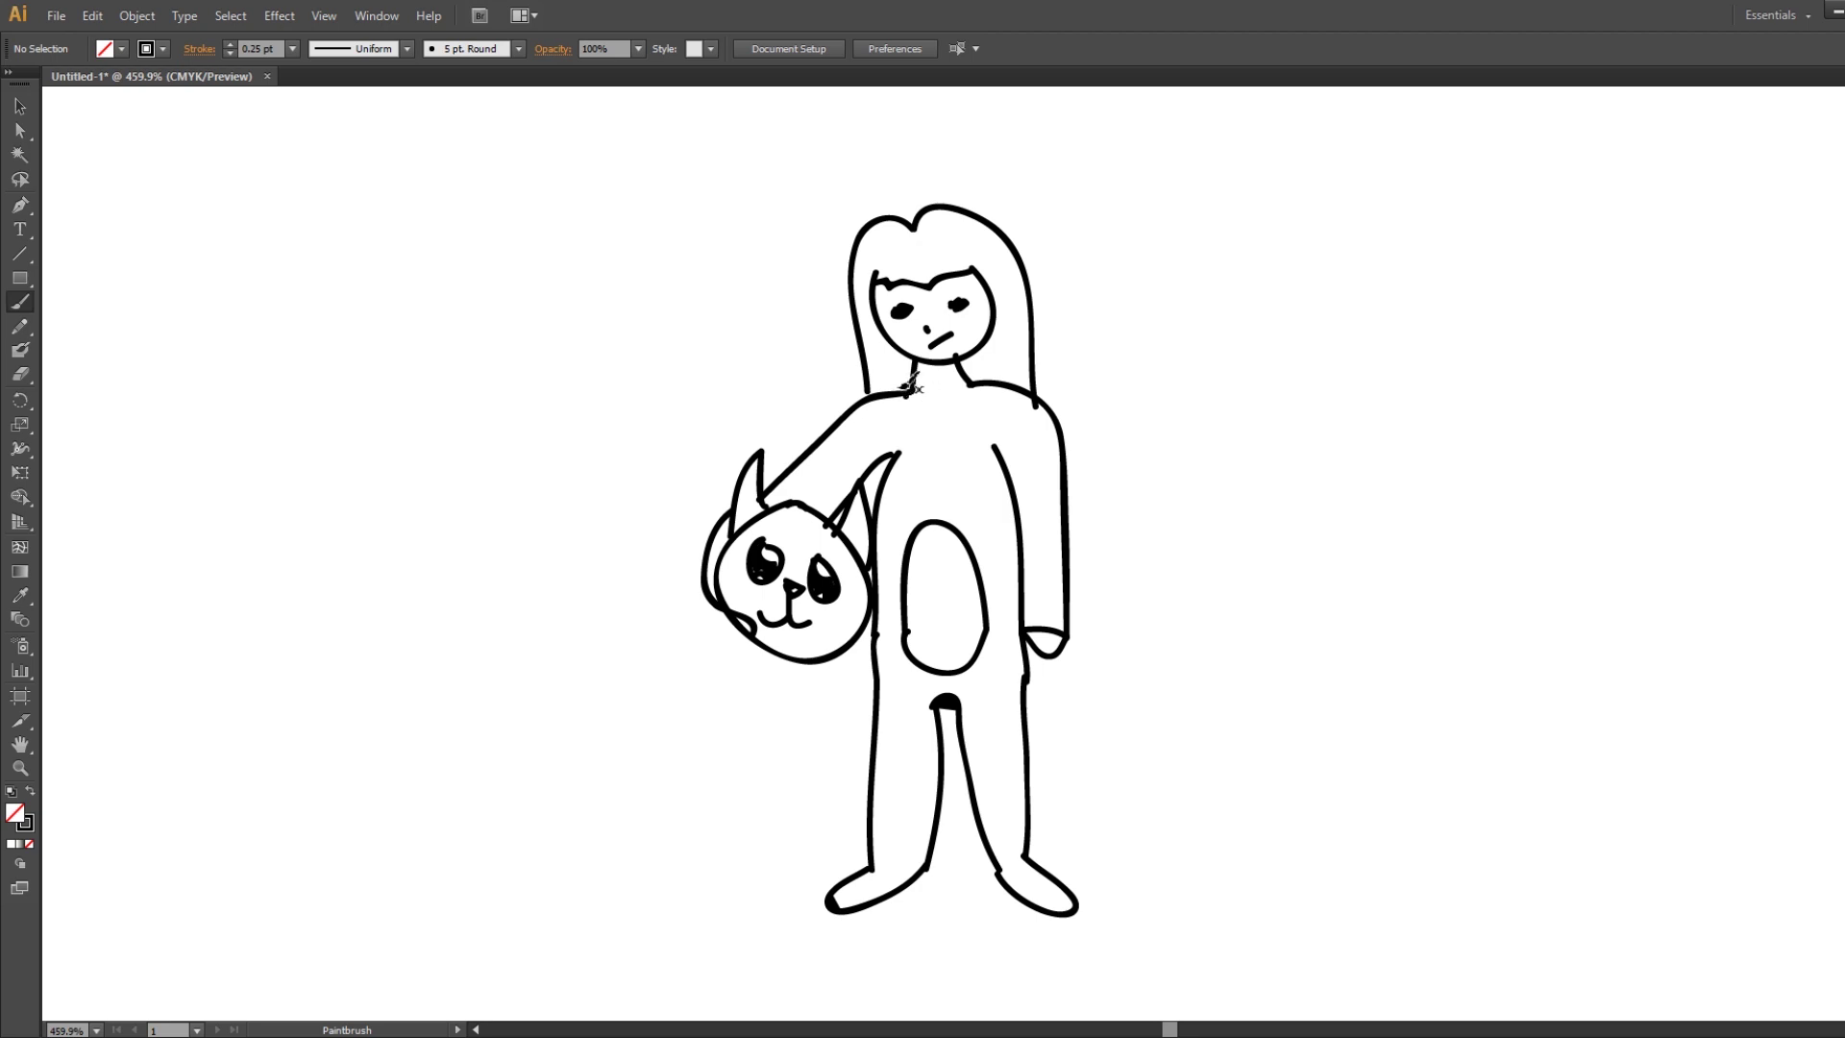
Draw a collar line at the neck base, redraw it, and restroke the left hair outline.
drag(944, 387, 989, 380)
key(ctrl+z)
drag(918, 393, 990, 386)
click(871, 383)
drag(873, 398, 877, 402)
Paint five wavy stink lines above and beside the head, plus a sweat drop by the right eye.
drag(1011, 222, 1030, 127)
drag(852, 204, 787, 133)
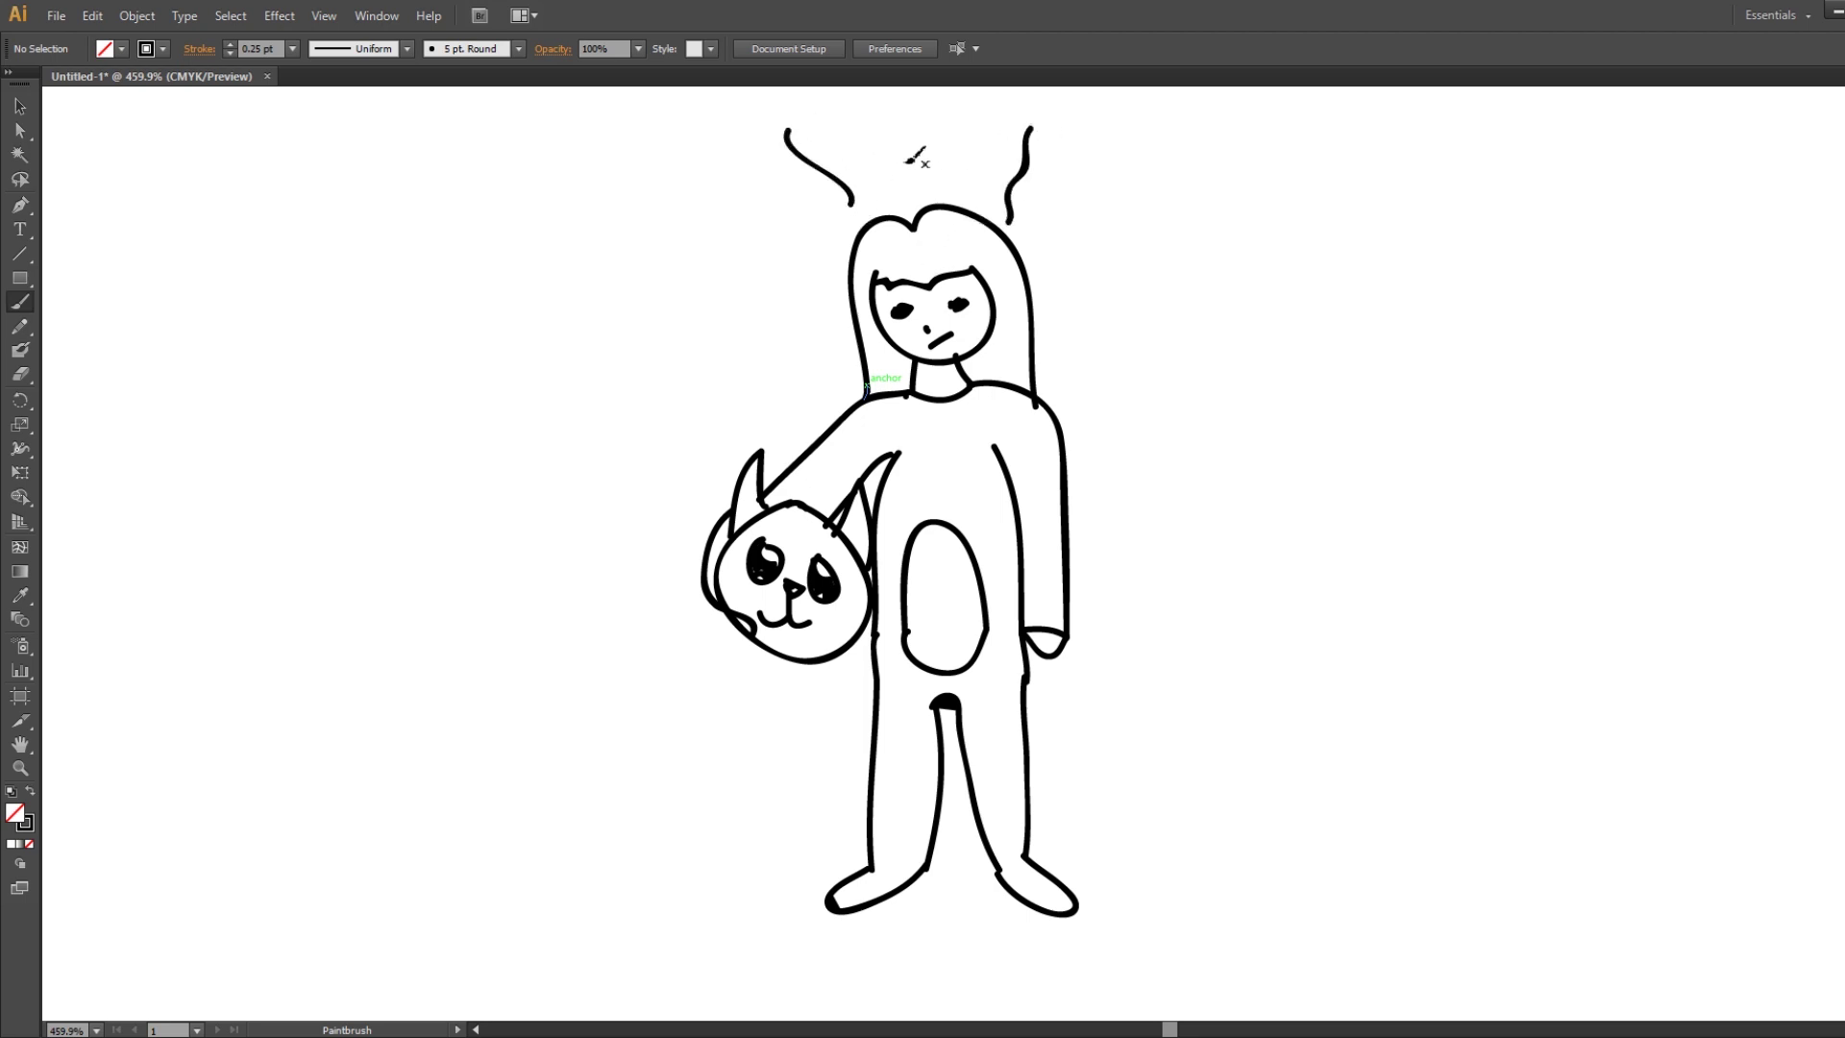
drag(914, 171, 949, 103)
drag(1055, 313, 1128, 260)
drag(828, 306, 737, 216)
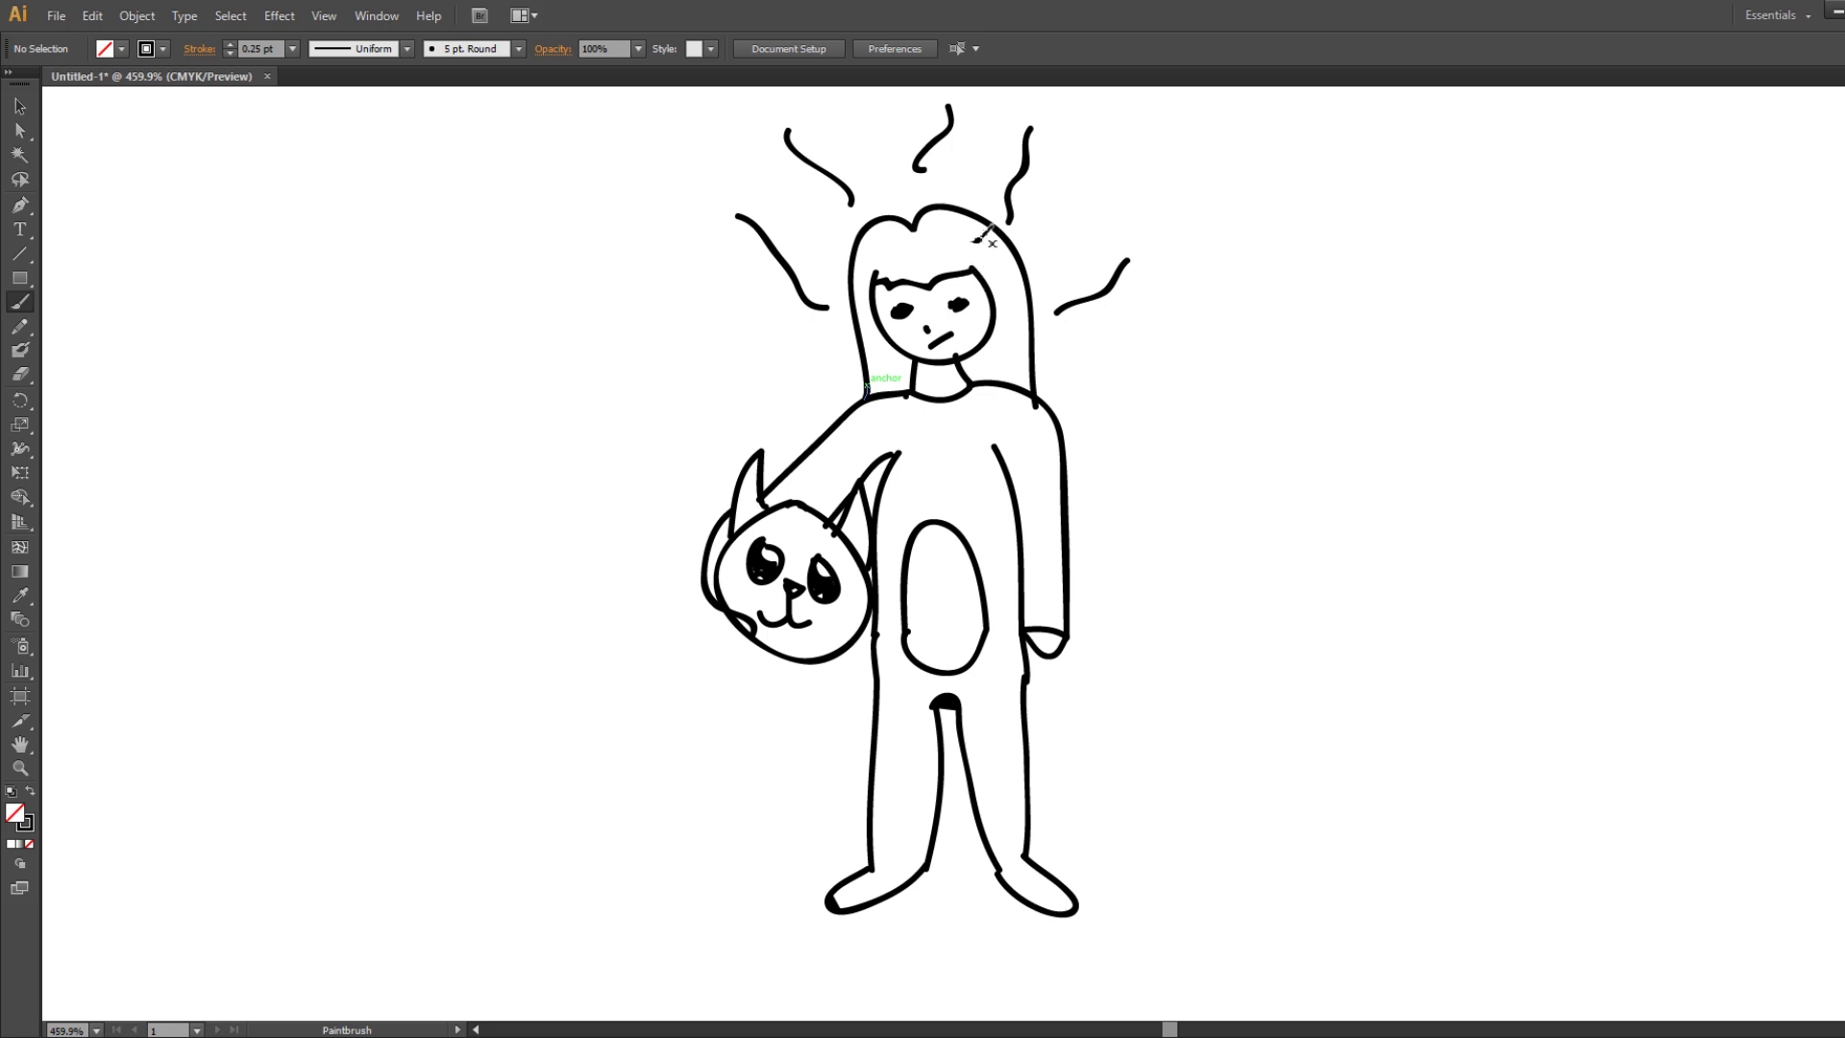
mouse_move(975, 232)
mouse_down()
mouse_move(1007, 274)
mouse_move(980, 231)
mouse_up()
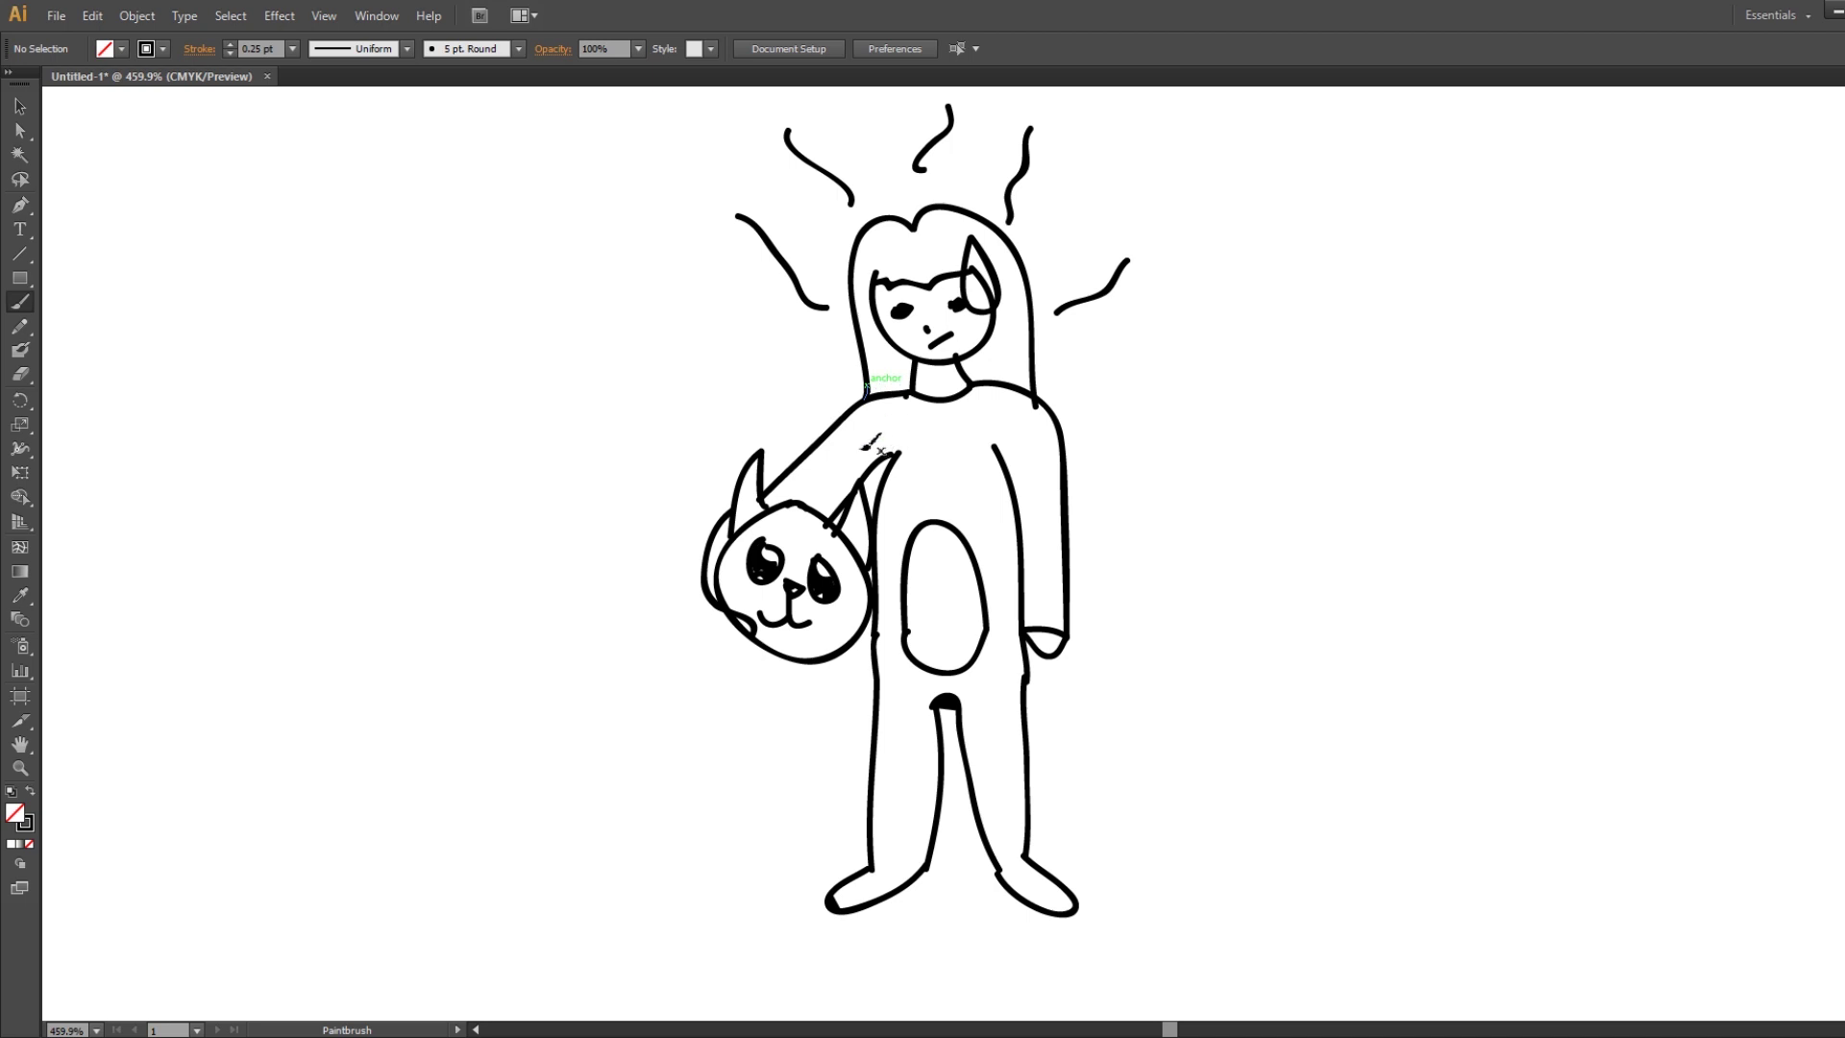
Zoom out, add cheek strokes on the held cat head, and draw lace lines across the feet.
key(ctrl+minus)
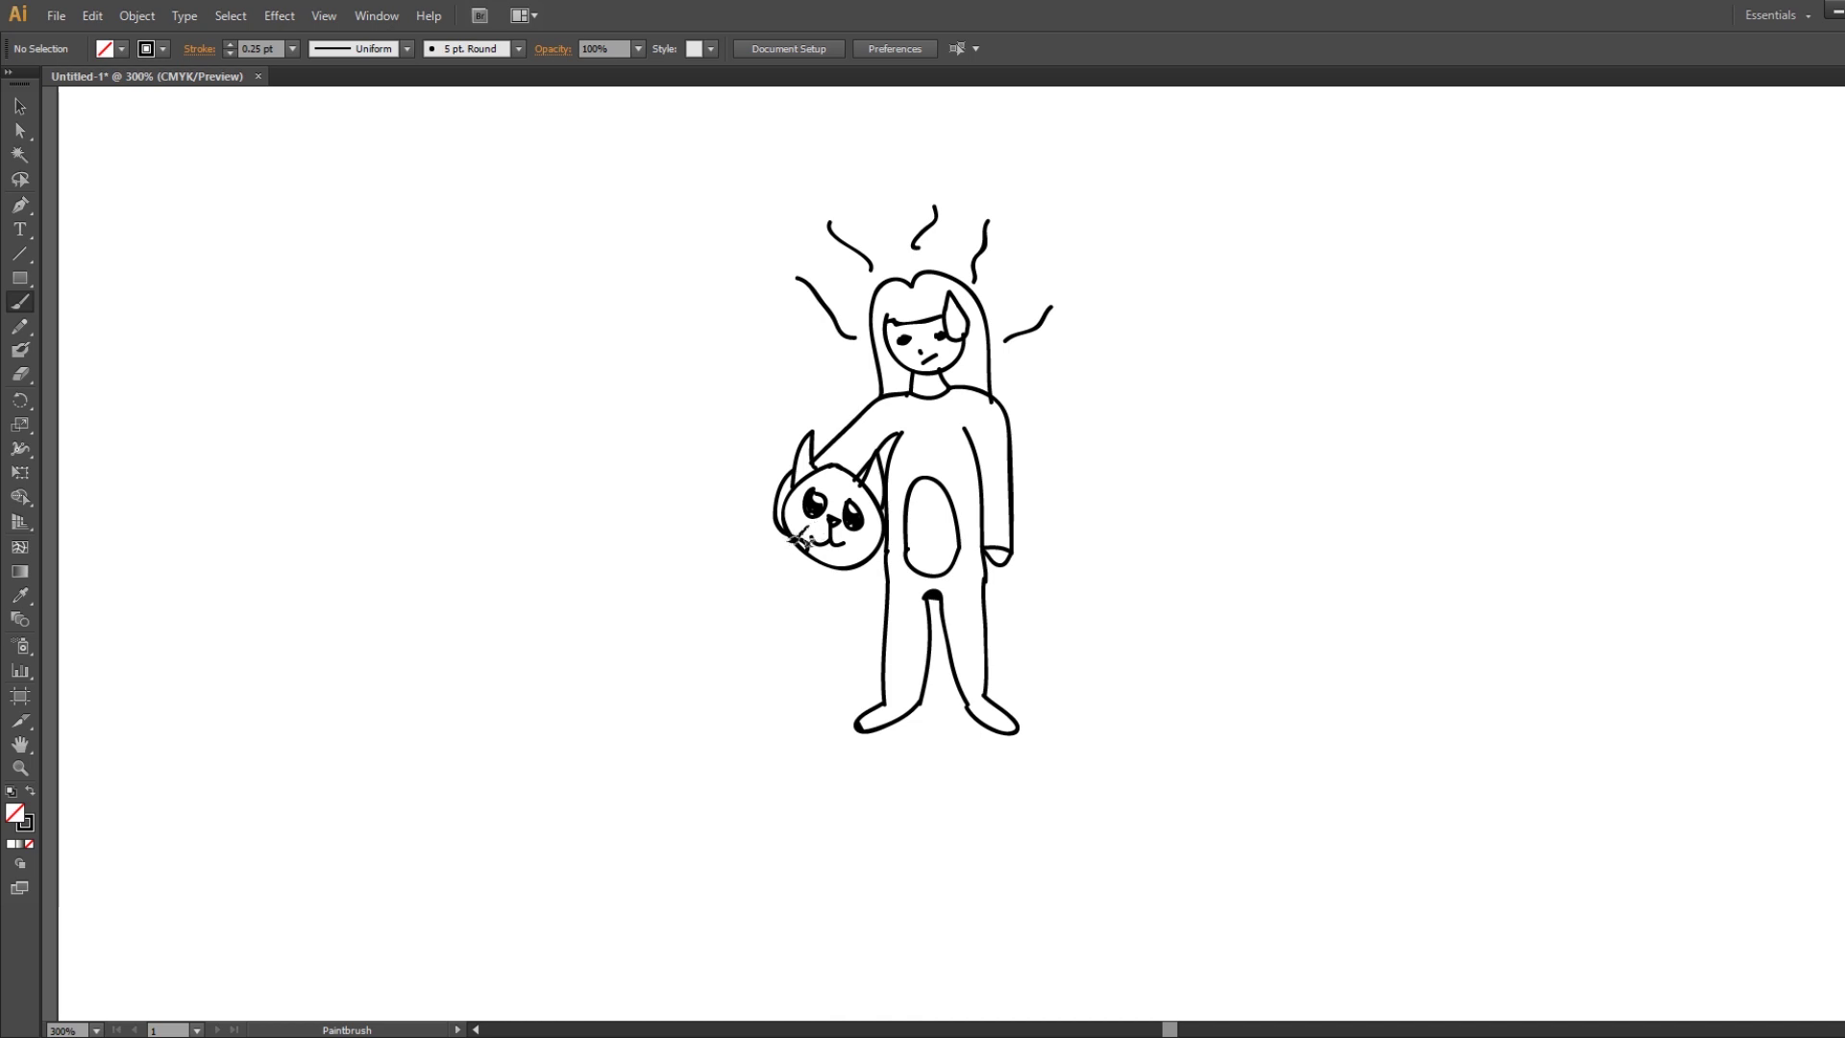
drag(804, 542, 785, 531)
mouse_move(788, 531)
mouse_down()
mouse_move(850, 518)
mouse_move(844, 534)
mouse_up()
drag(796, 530, 822, 551)
drag(829, 527, 860, 542)
drag(880, 706, 1004, 716)
key(v)
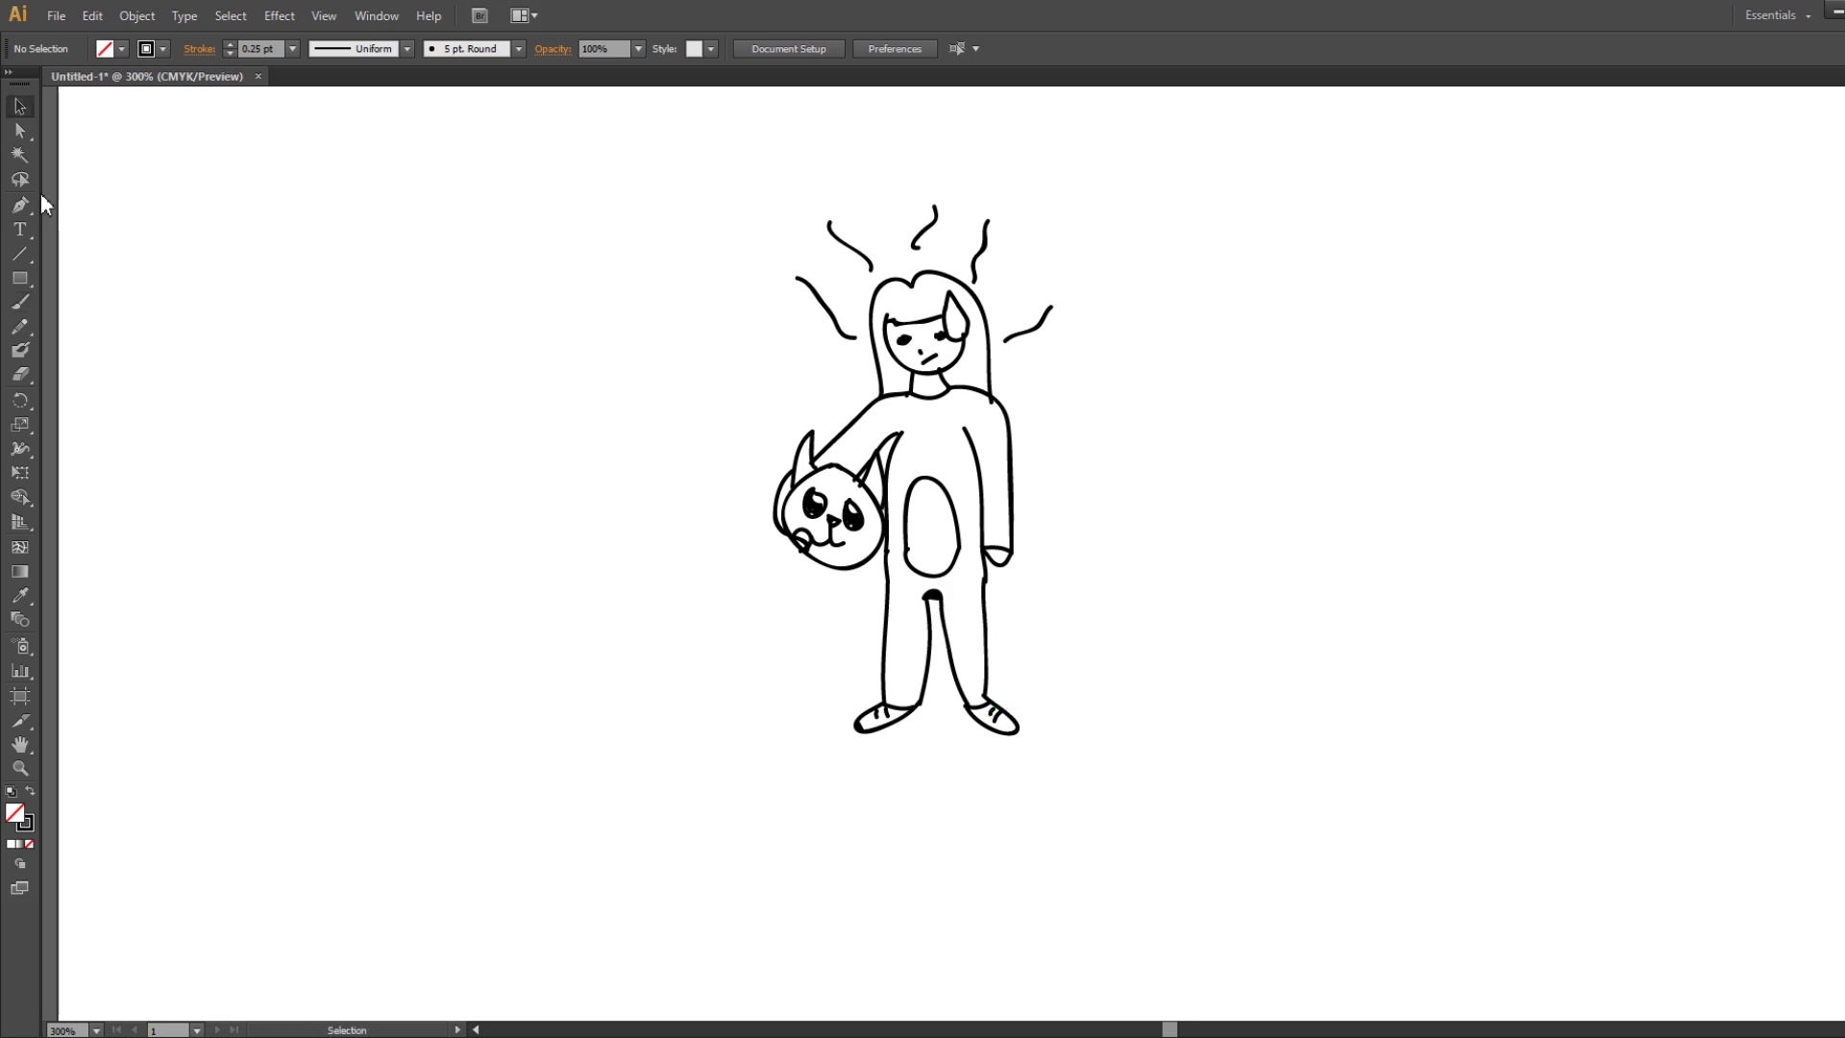